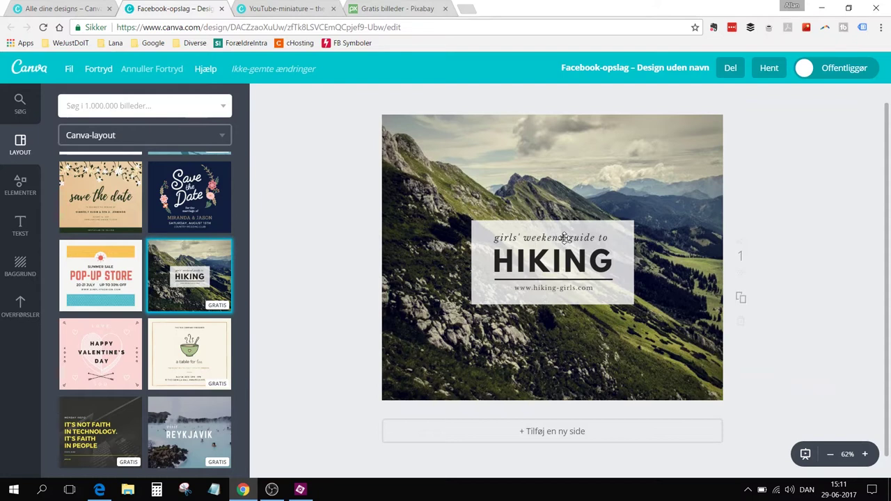
Replace the italic line above the HIKING title with "Billedbehandling med"
left_click_drag(496, 237, 619, 239)
type("billedbehandlin m")
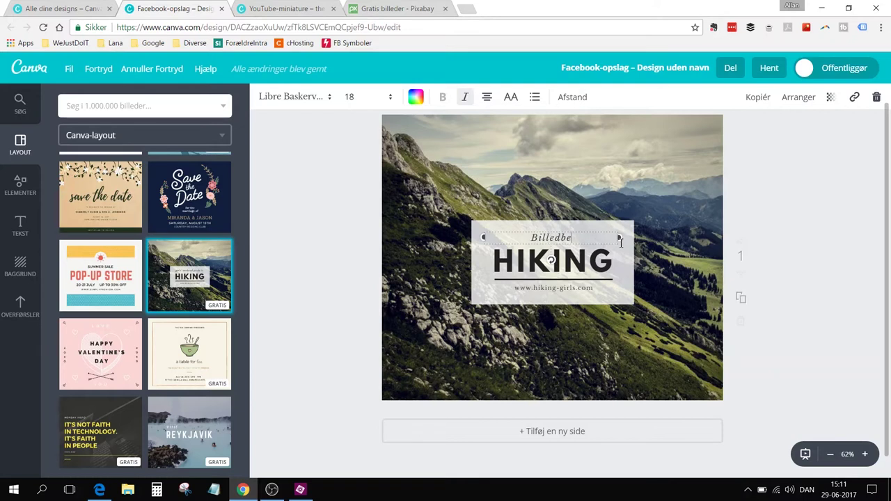
key("BackSpace")
key("BackSpace")
type("g med")
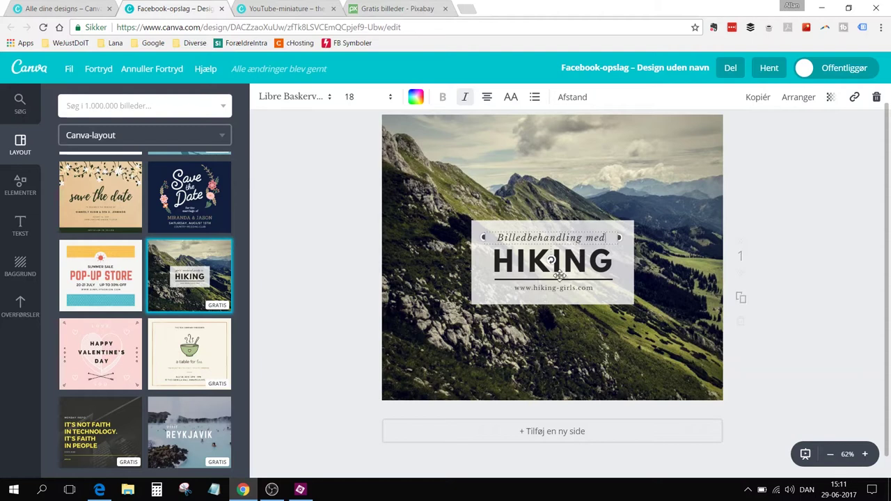
double_click(510, 263)
type("CANVA")
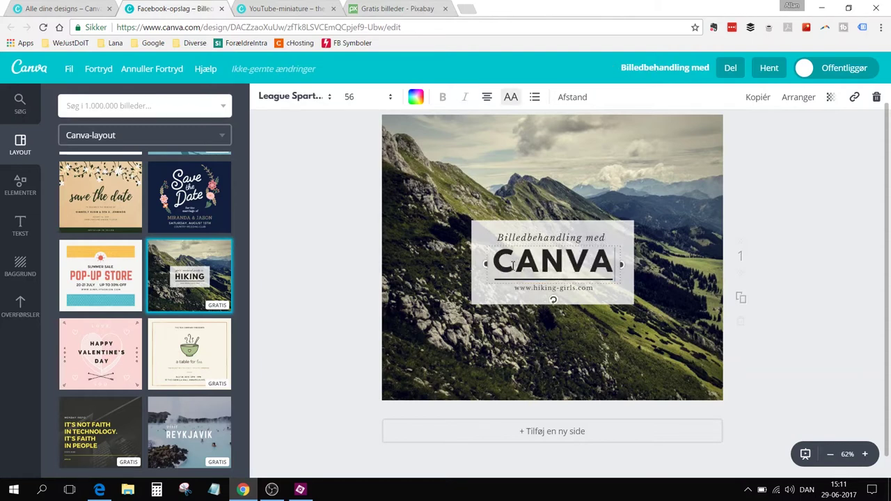
left_click(532, 288)
key("ctrl+a")
type("www")
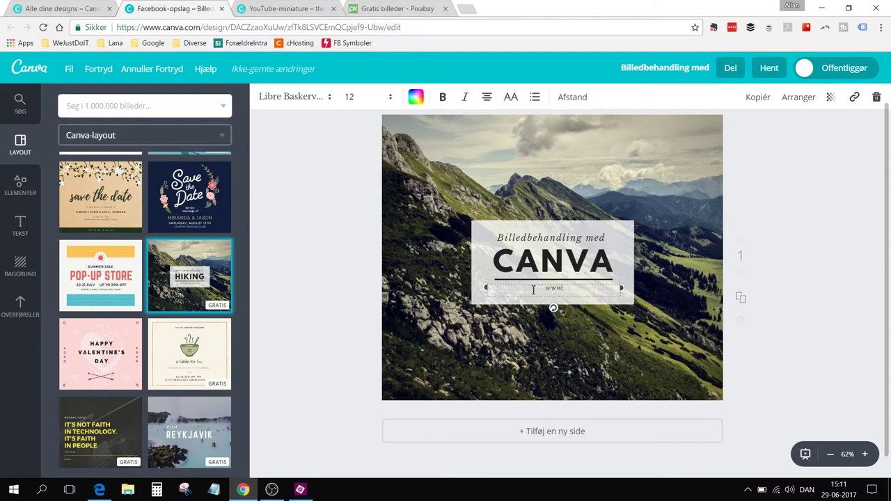
type(".getsomehelp.dk")
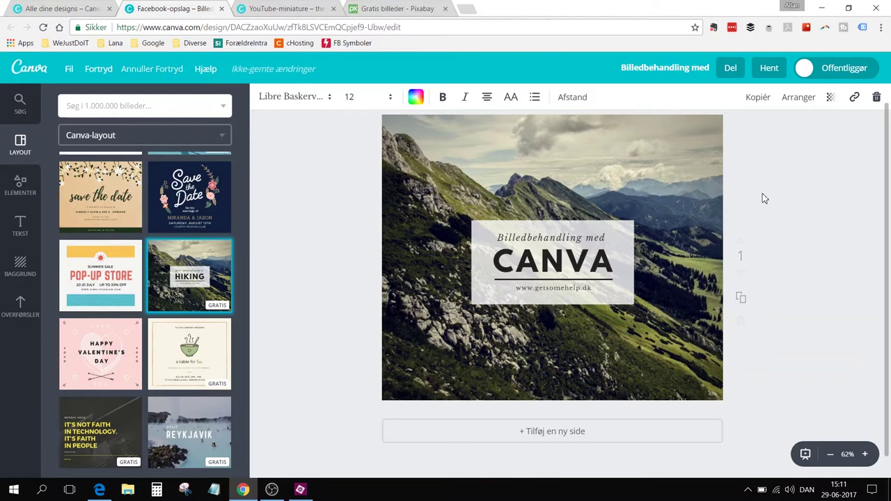
left_click(785, 216)
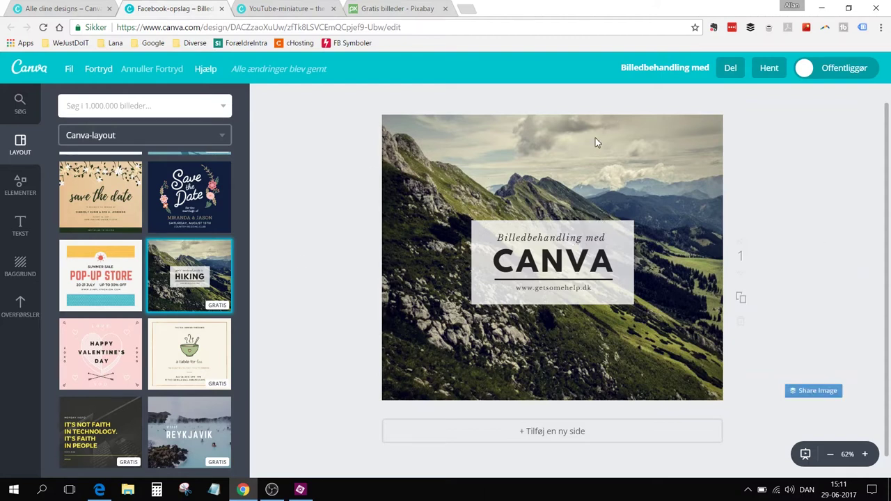
Replace the mountain background with the uploaded photo of a man working at a video editing console
left_click(21, 305)
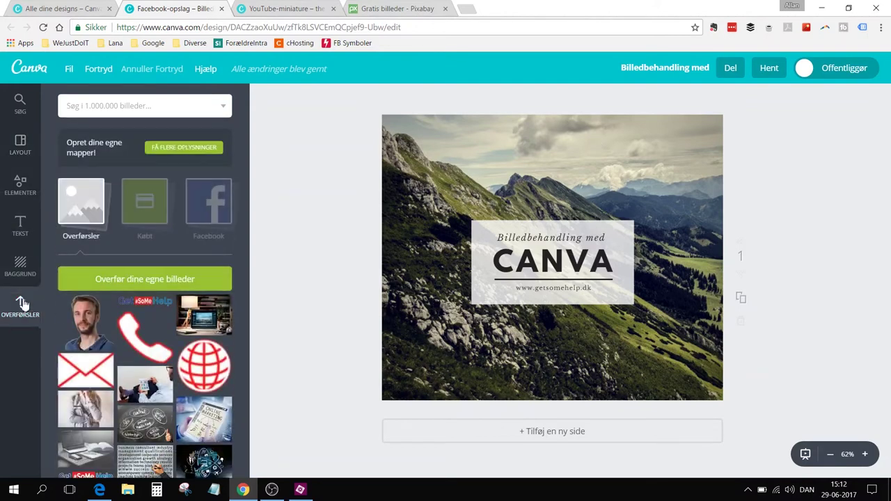
left_click(133, 279)
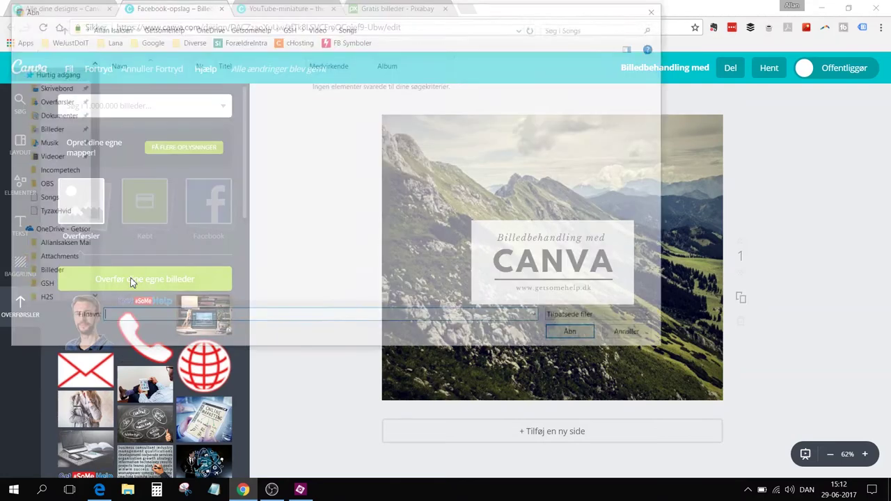
left_click(659, 8)
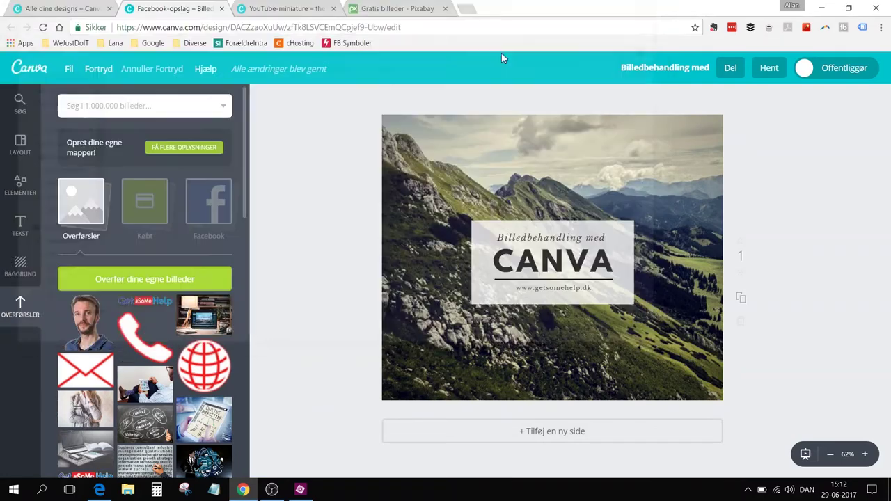
scroll(211, 358, "down", 5)
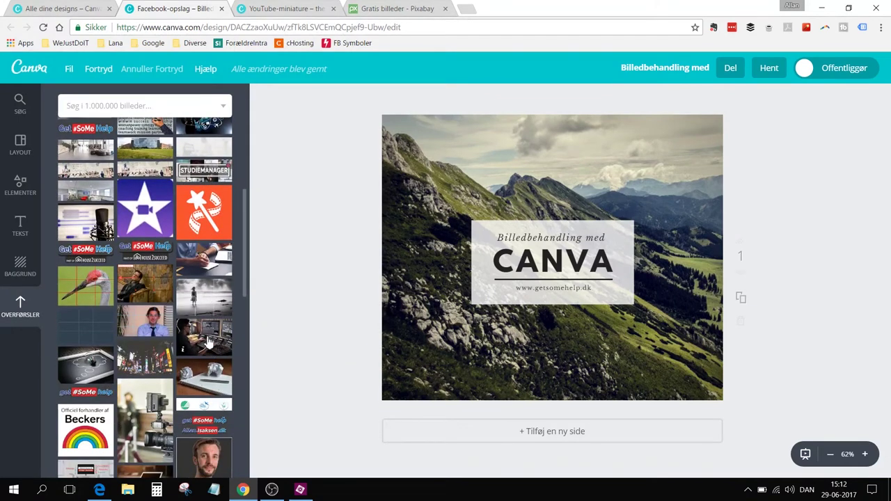
left_click_drag(206, 341, 561, 276)
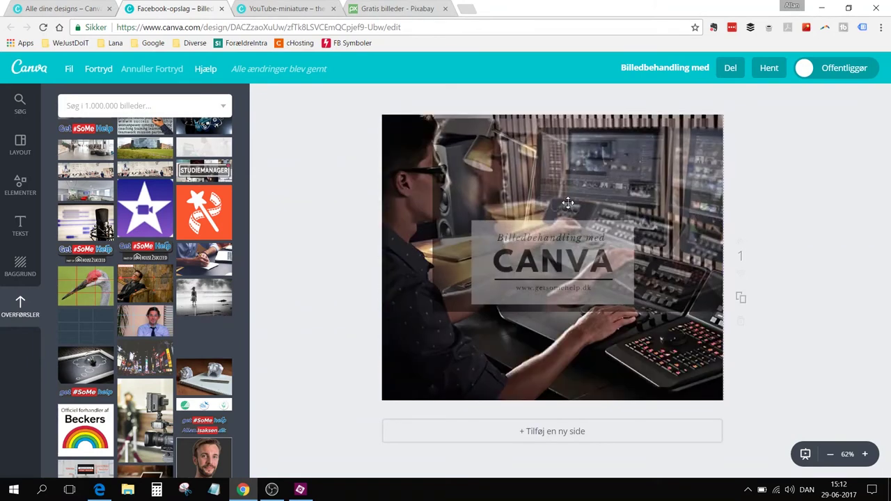
left_click_drag(564, 202, 565, 202)
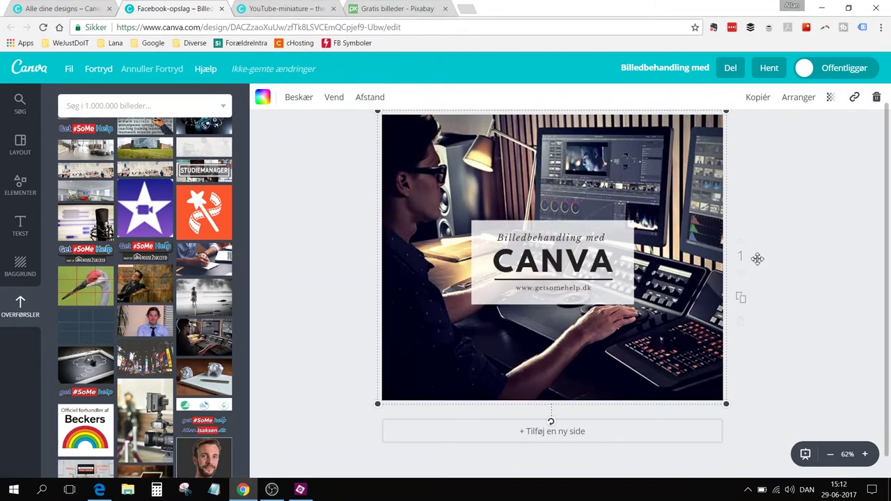
Move the white box and its text lines up over the monitors in the photo and group them
left_click(329, 217)
left_click_drag(341, 199, 596, 202)
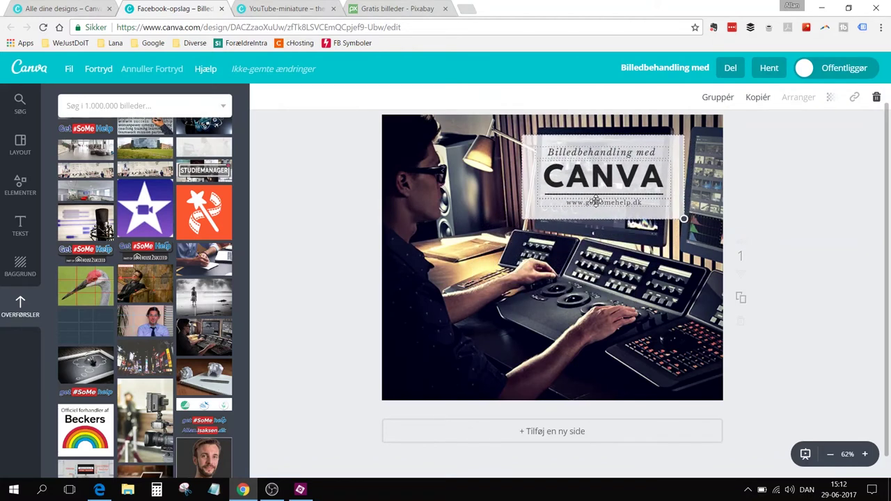
left_click(718, 99)
Enlarge the grouped text box and reposition it in the upper-right area of the photo
left_click_drag(522, 218, 491, 251)
left_click_drag(557, 230, 584, 223)
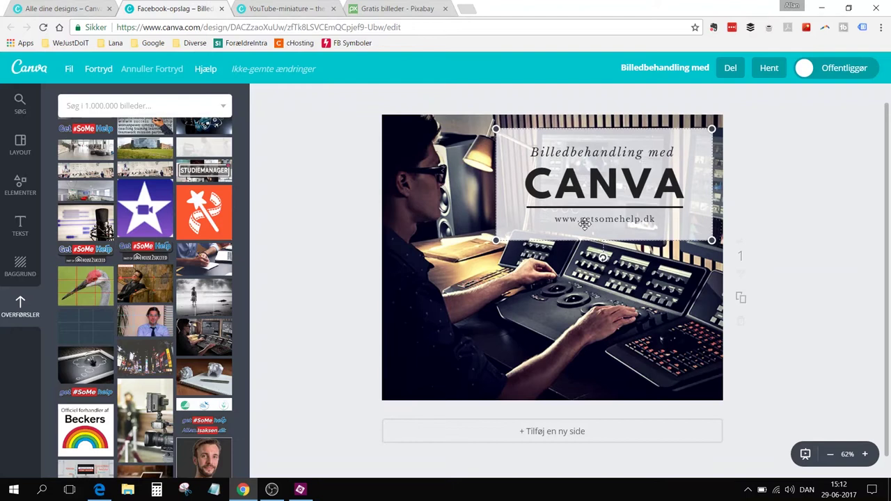
left_click(779, 228)
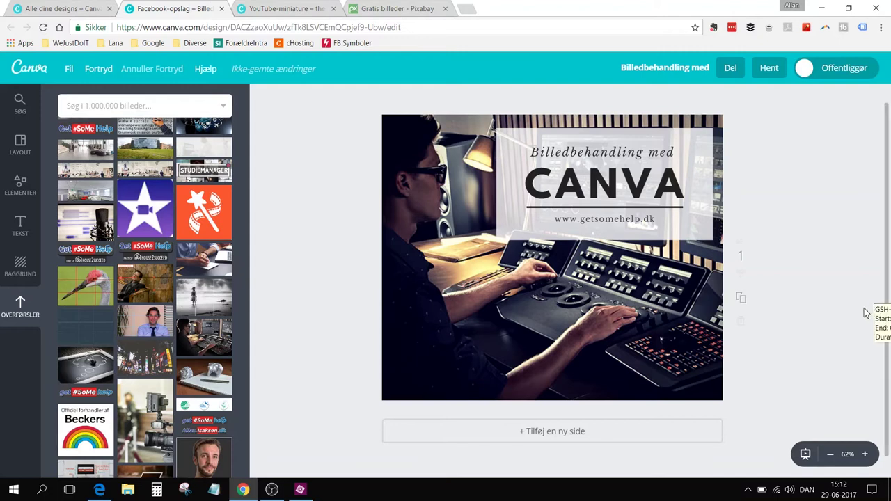
Examine the file types offered for downloading the finished design
left_click(770, 69)
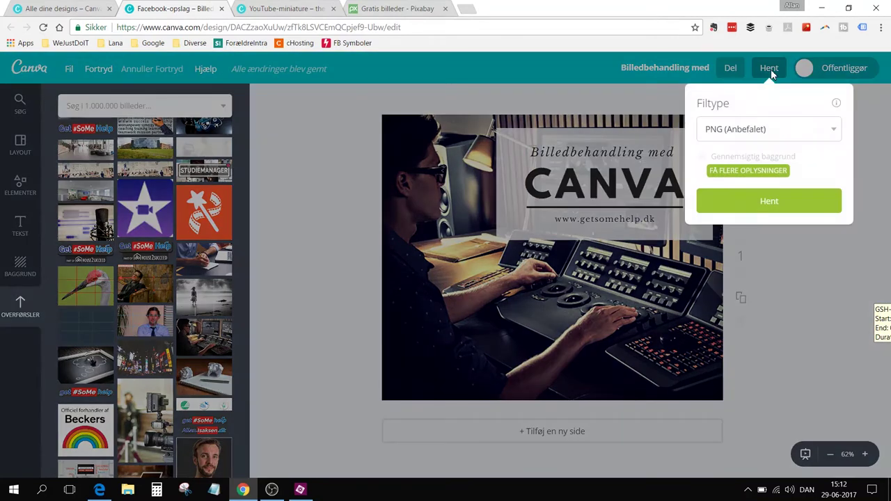
left_click(755, 131)
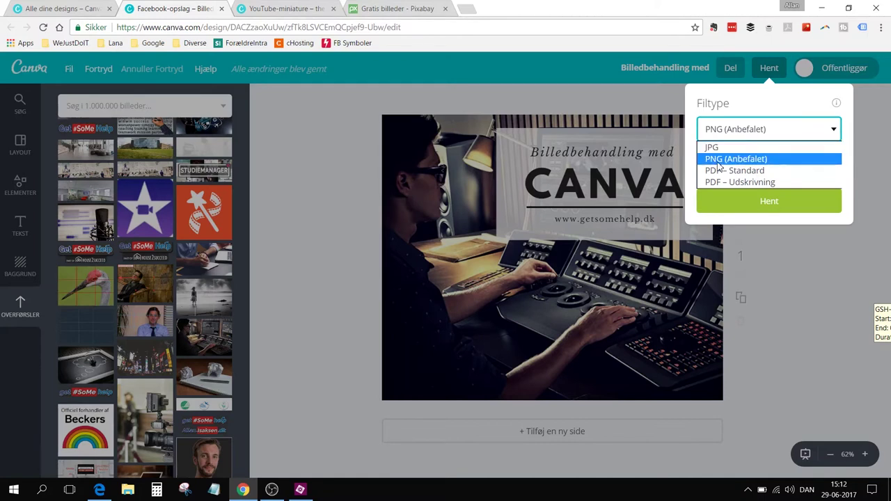
left_click(769, 67)
left_click(769, 67)
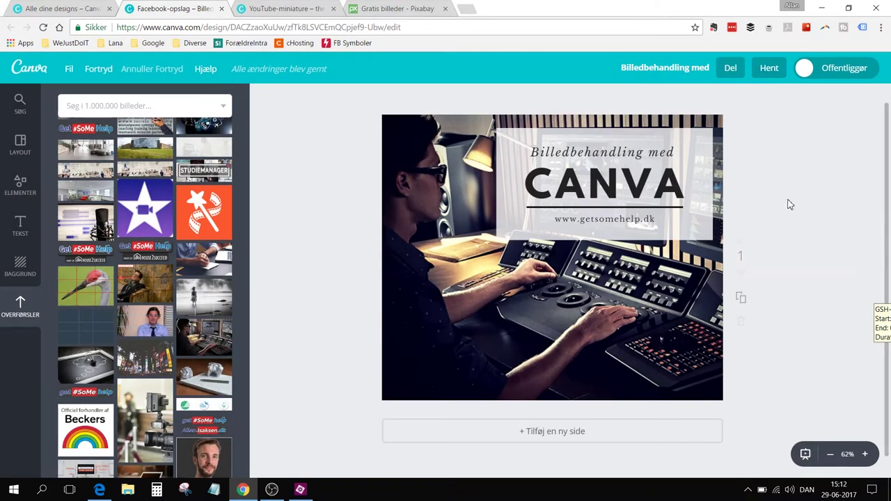
Close the Facebook post design and create a new YouTube-miniature design
left_click(221, 9)
left_click(178, 11)
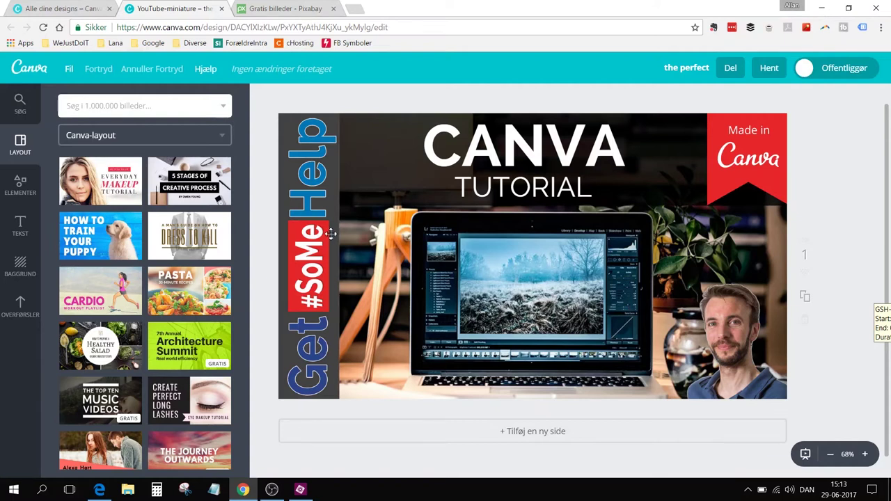
left_click(56, 10)
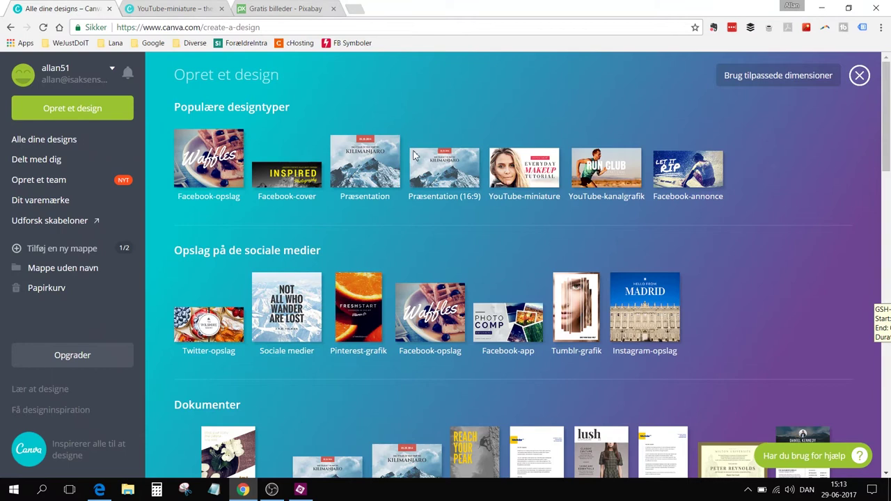
scroll(523, 265, "down", 1)
scroll(528, 209, "up", 1)
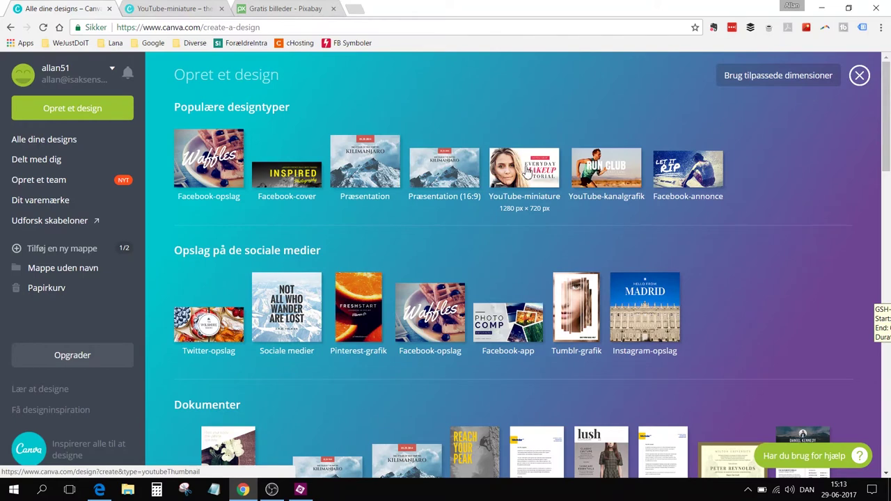
left_click(527, 172)
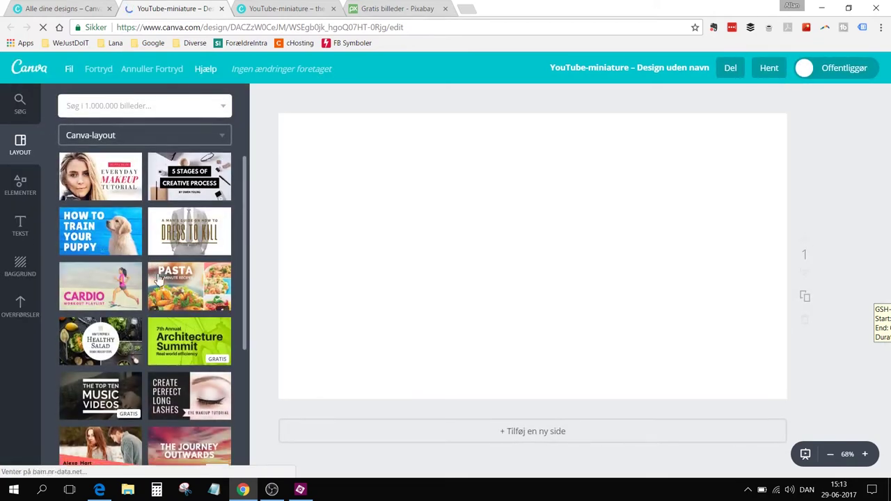
Apply the free "The Perfect Snack" layout to the blank thumbnail and compare it with the finished Canva tutorial thumbnail
scroll(159, 278, "down", 15)
scroll(175, 295, "down", 5)
scroll(175, 301, "down", 5)
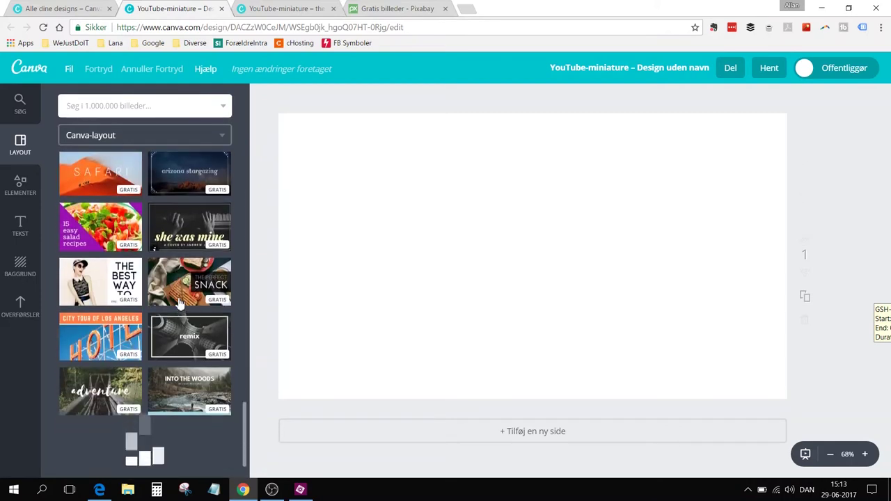
left_click(174, 281)
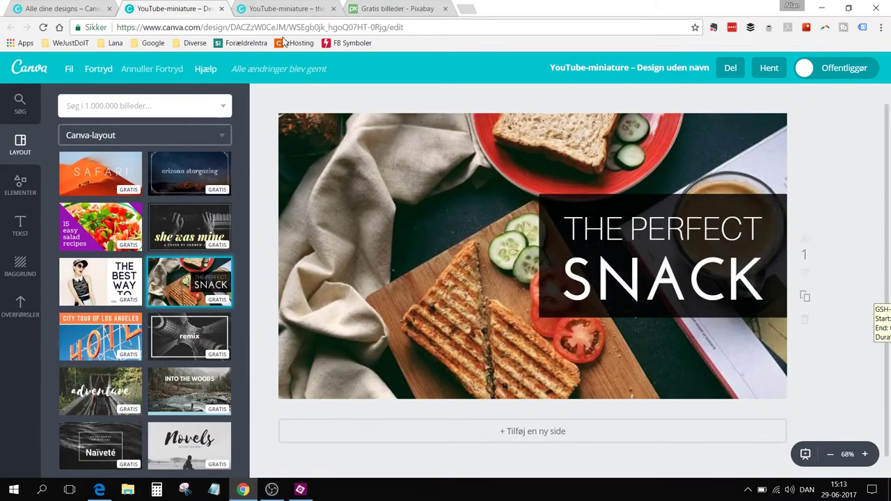
left_click(290, 10)
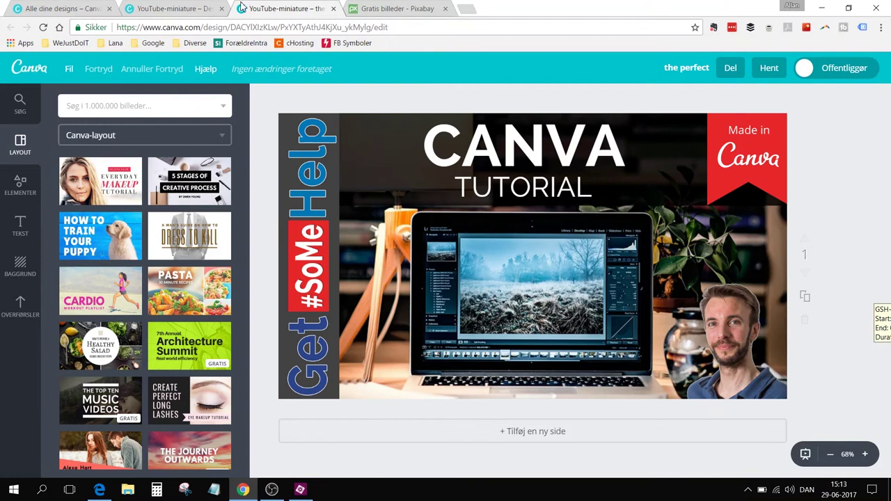
left_click(175, 9)
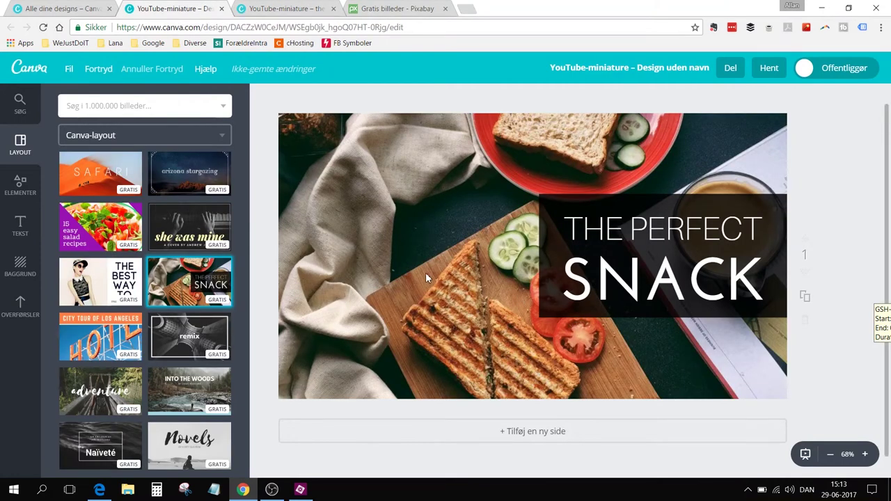
Replace the sandwich background with the uploaded photo of a laptop beside a desk lamp
left_click(353, 215)
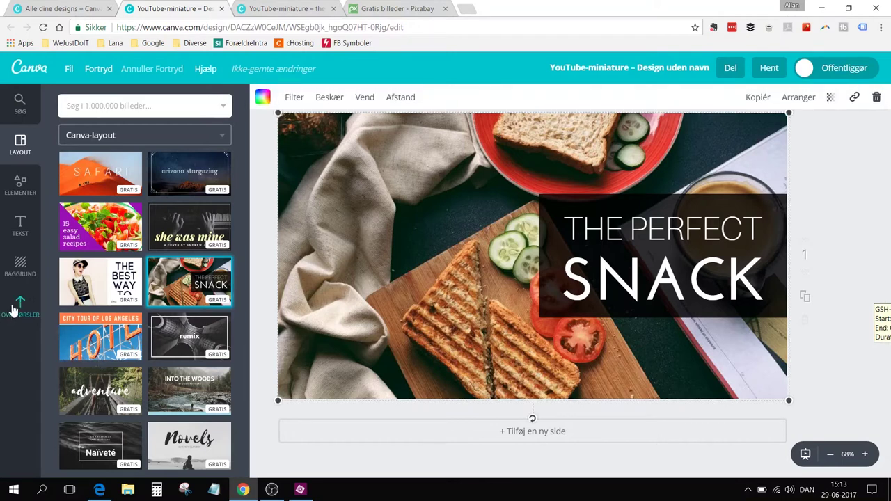
left_click(13, 310)
scroll(202, 257, "down", 3)
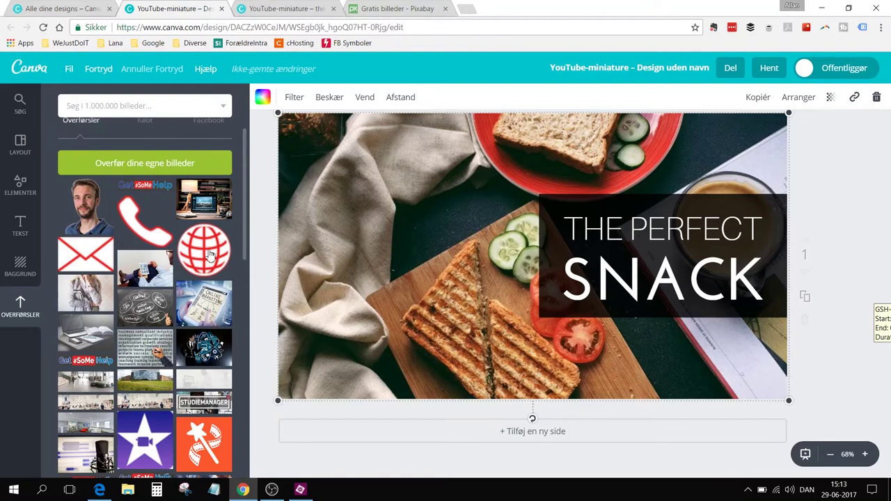
left_click_drag(202, 200, 371, 193)
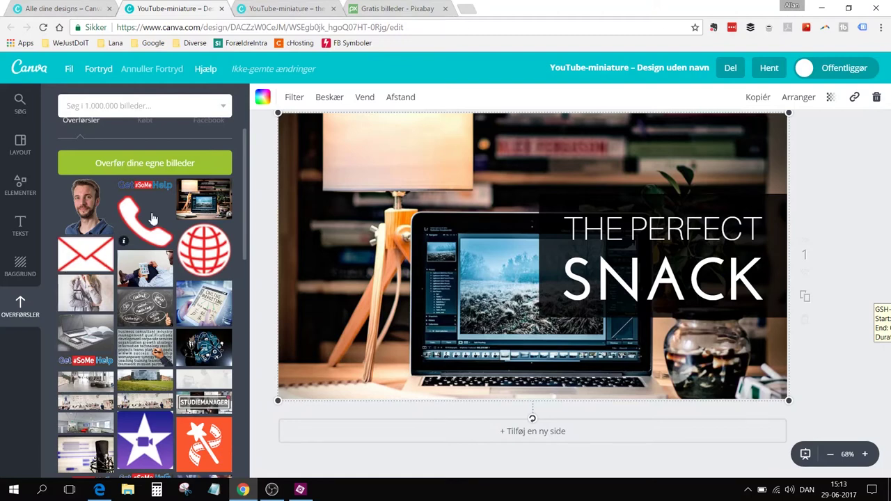
left_click(258, 211)
Add the uploaded "Get #SoMe Help" logo to the thumbnail and rotate it so it reads vertically from bottom to top
left_click(137, 161)
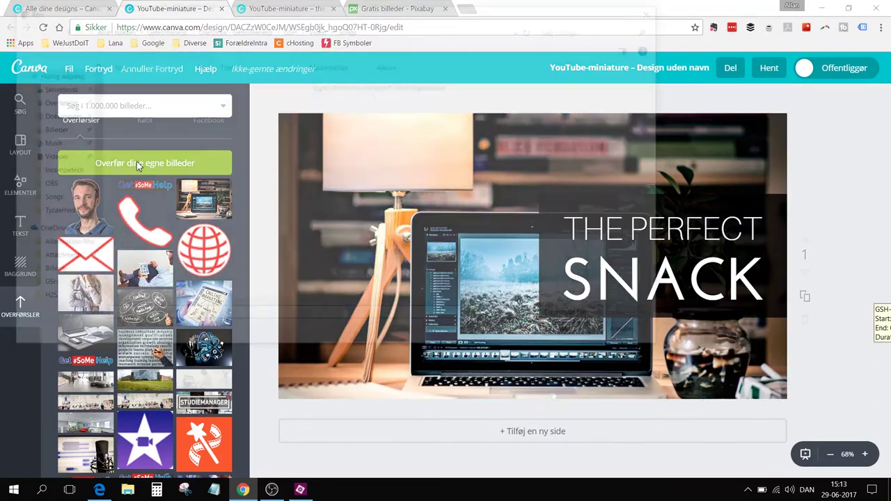
left_click(625, 338)
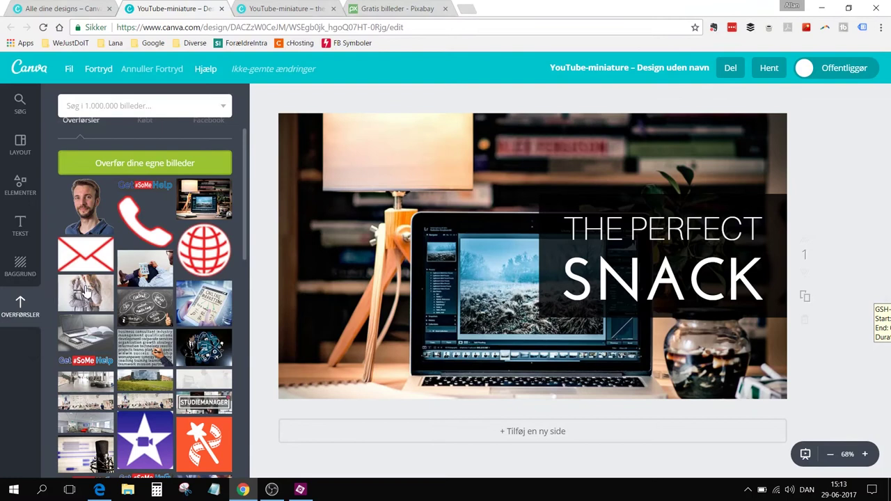
left_click(162, 184)
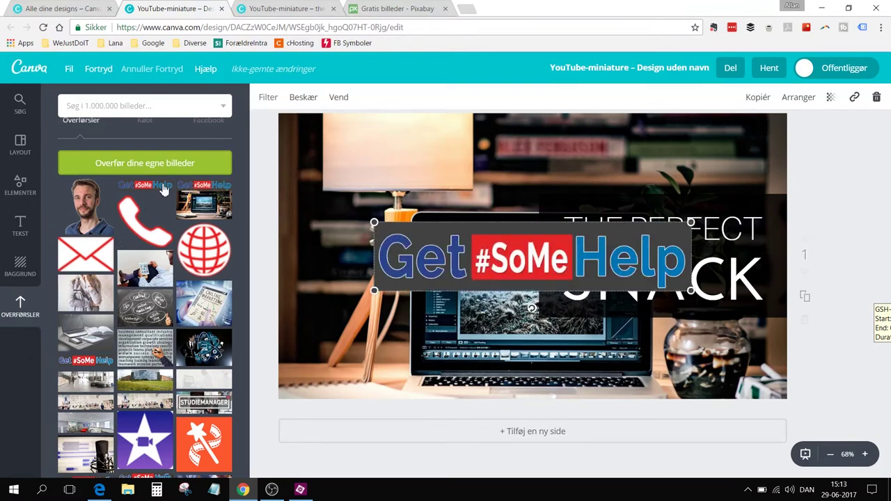
left_click_drag(531, 307, 589, 265)
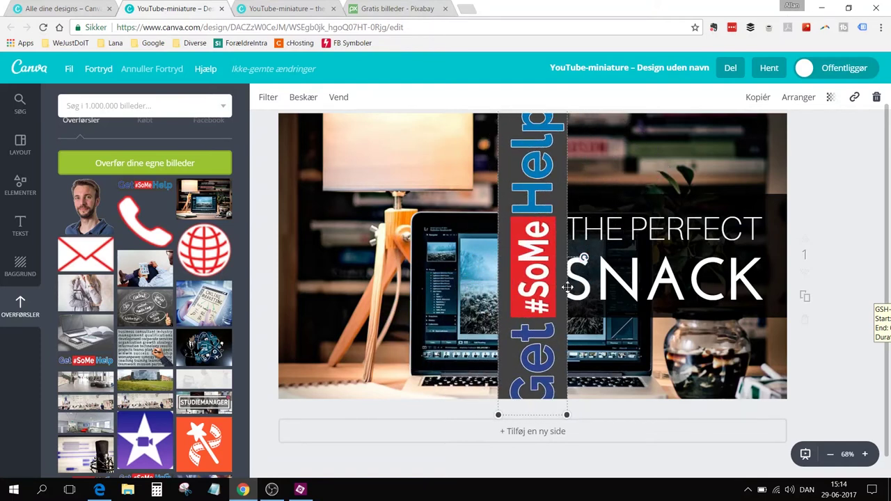
Shrink the vertical logo to fit the thumbnail's height and align it along the thumbnail's left edge
left_click_drag(566, 416, 555, 368)
left_click_drag(518, 296, 278, 312)
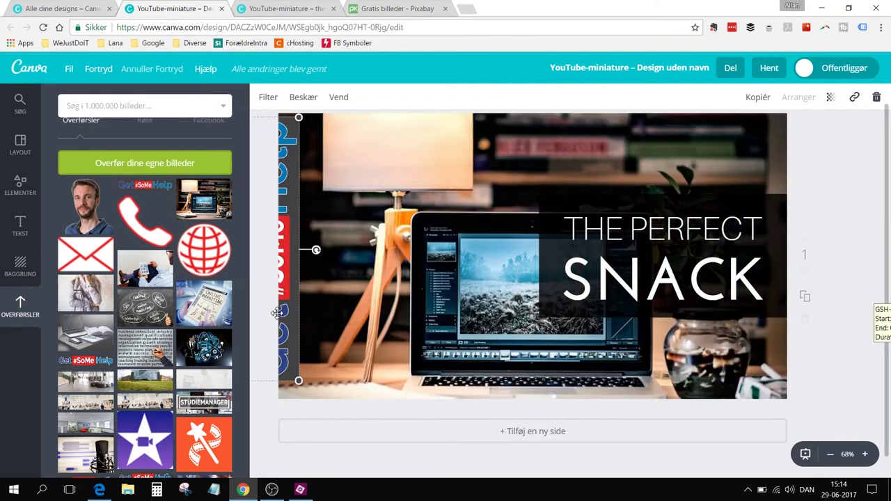
key("Right")
key("Right")
key("Right")
key("Right")
key("Right")
key("Right")
key("Right")
key("Right")
key("Right")
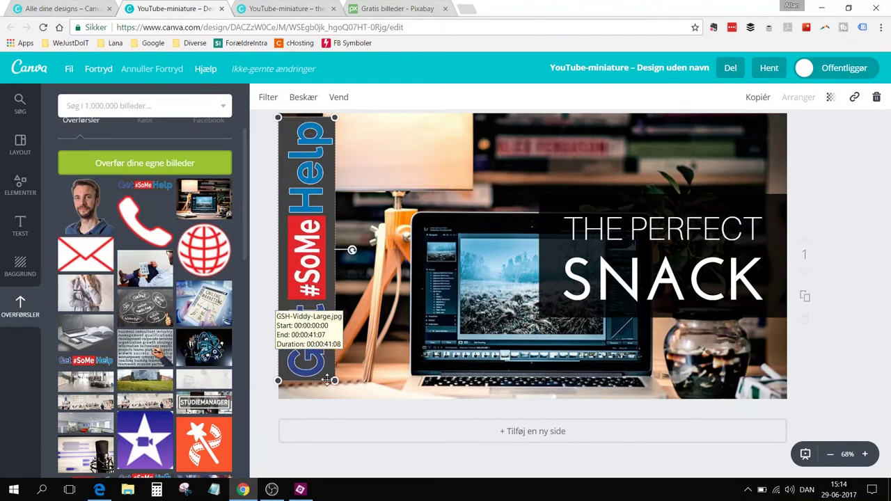
Enlarge the vertical "Get #SoMe Help" logo to span the thumbnail's full height, flush with its top, left and bottom edges
left_click_drag(335, 381, 348, 400)
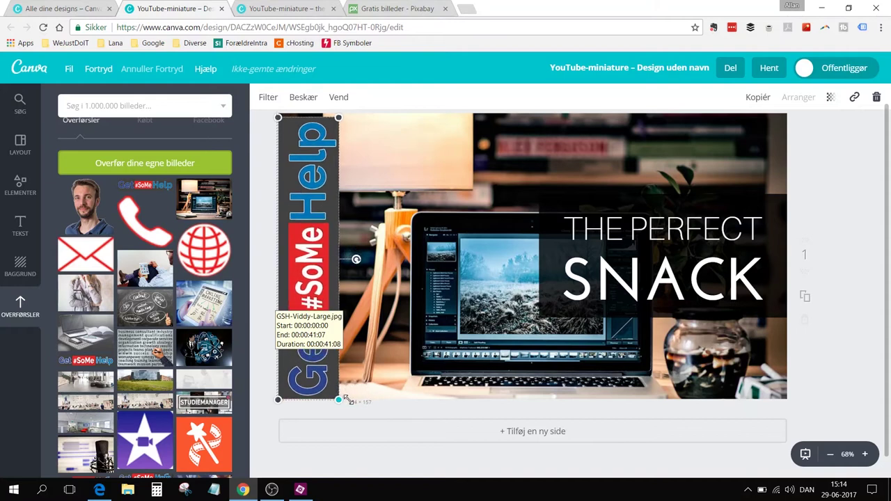
key("Up")
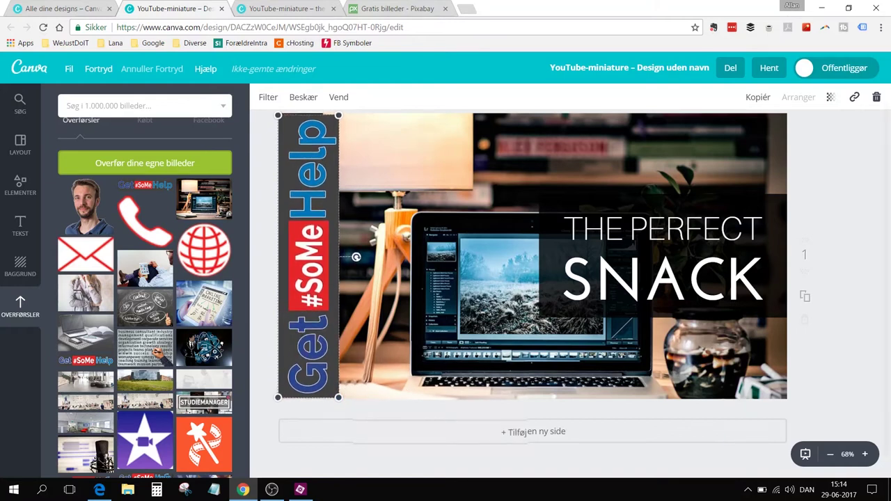
key("Up")
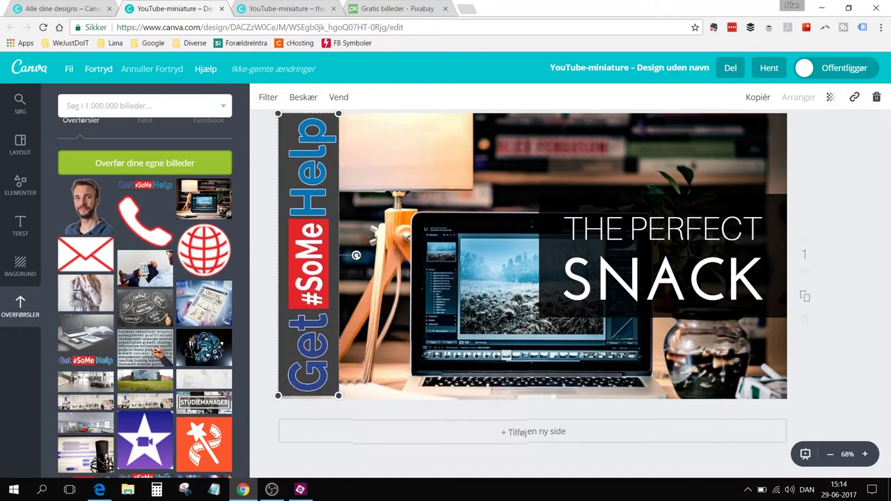
key("Up")
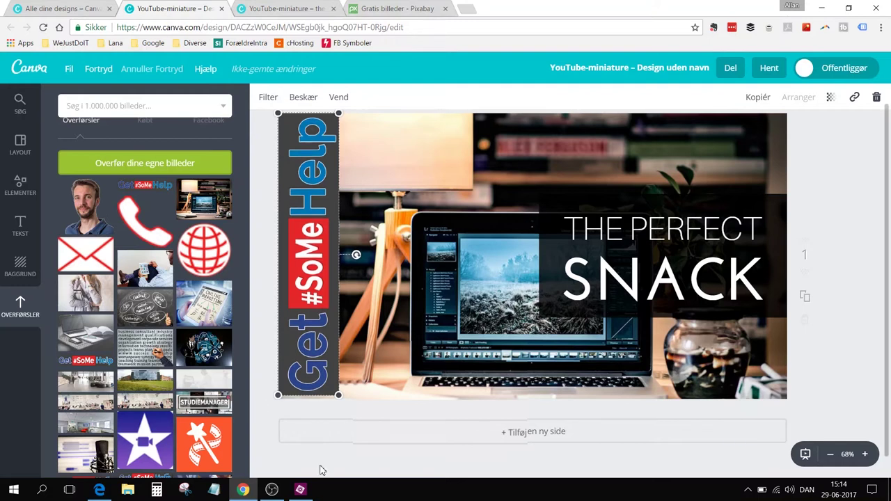
left_click_drag(346, 399, 347, 403)
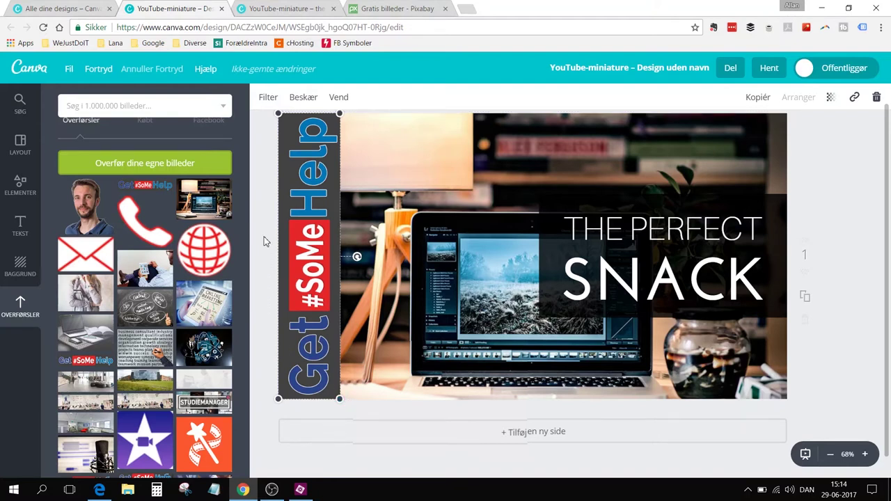
left_click(262, 188)
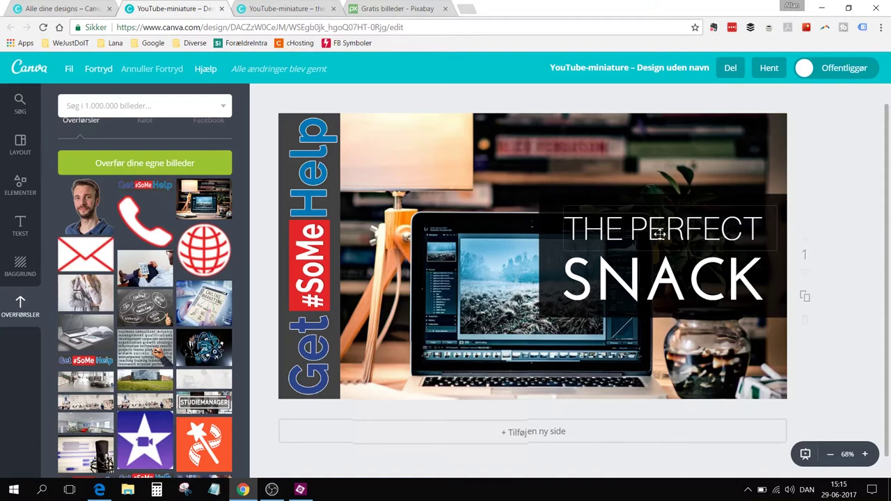
left_click(259, 7)
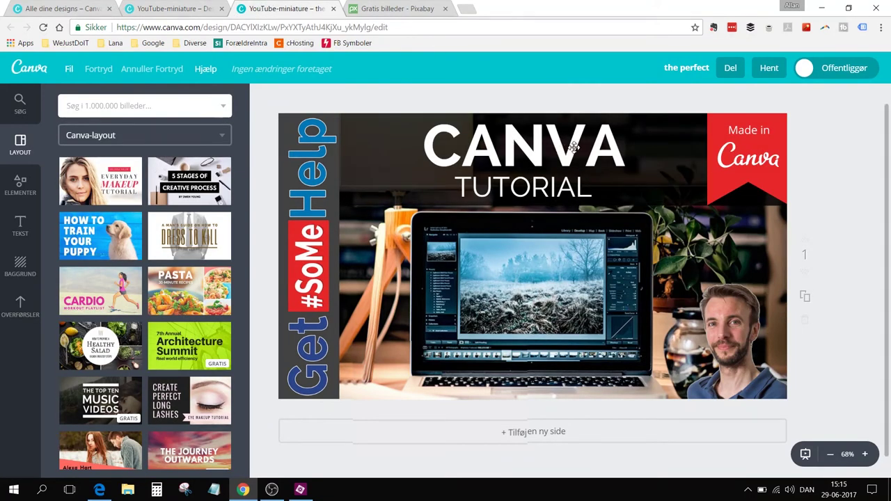
left_click(181, 9)
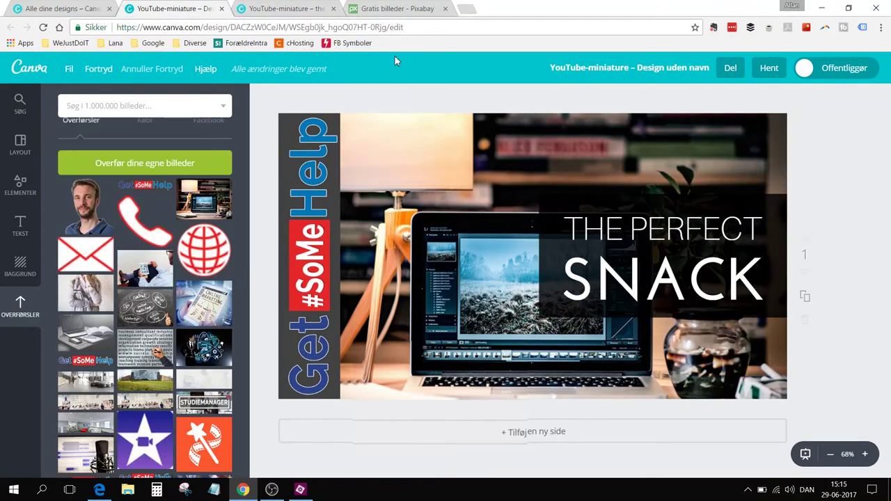
left_click_drag(529, 247, 365, 178)
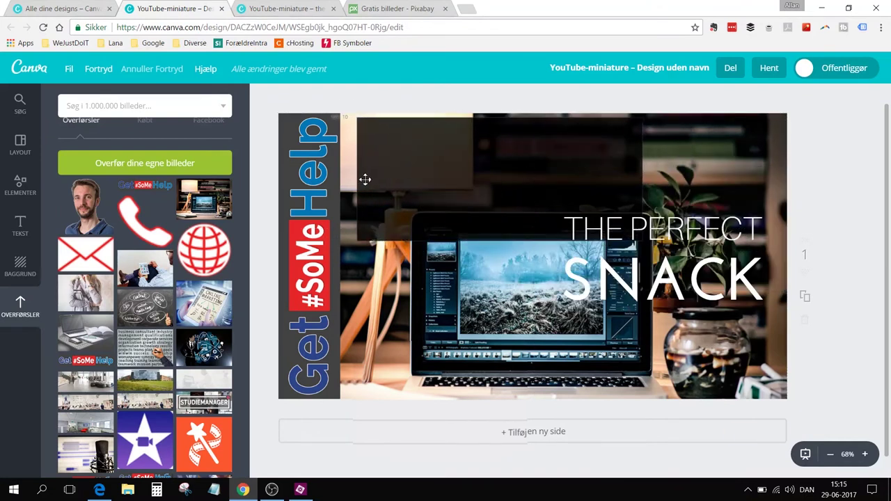
left_click_drag(656, 241, 486, 188)
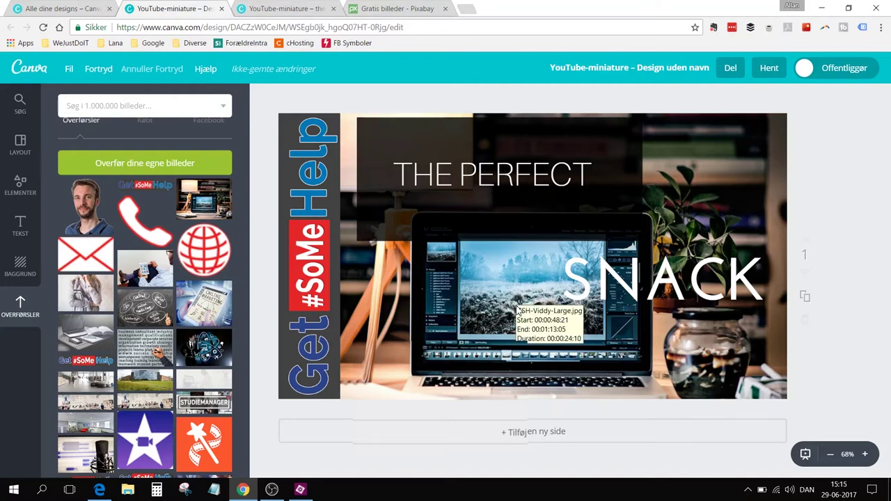
key("ctrl+z")
key("ctrl+z")
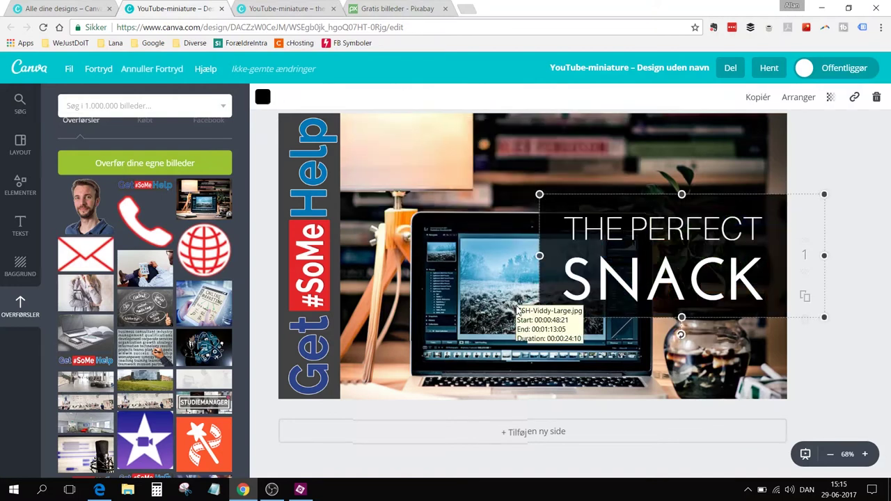
Move the dark box and both title lines together to the top of the thumbnail, directly beside the vertical logo
left_click(859, 171)
left_click_drag(794, 213, 586, 300)
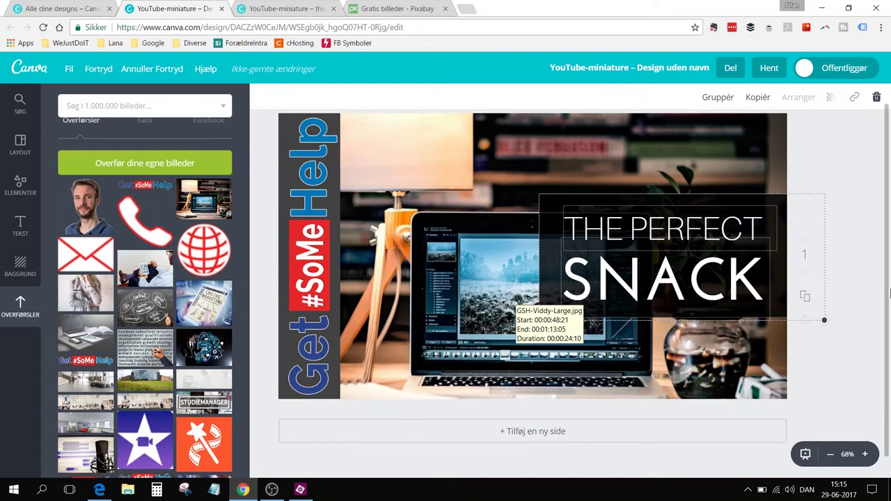
left_click_drag(552, 208, 467, 193)
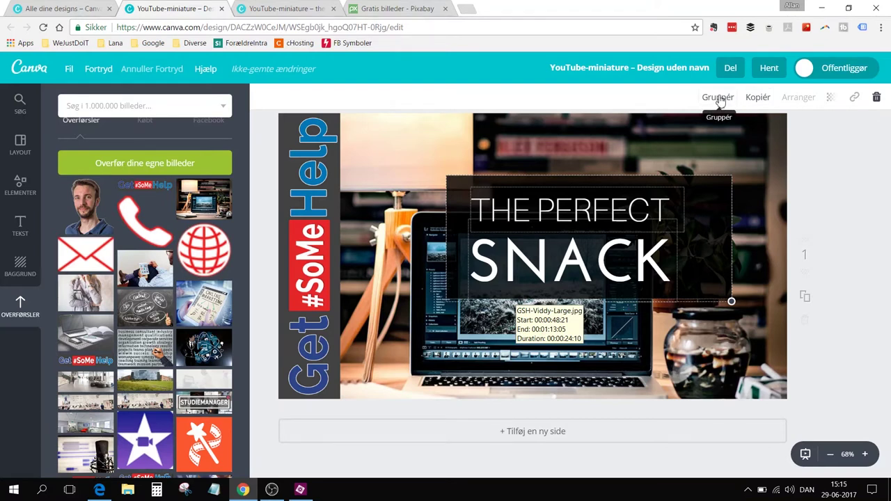
left_click_drag(710, 209, 646, 193)
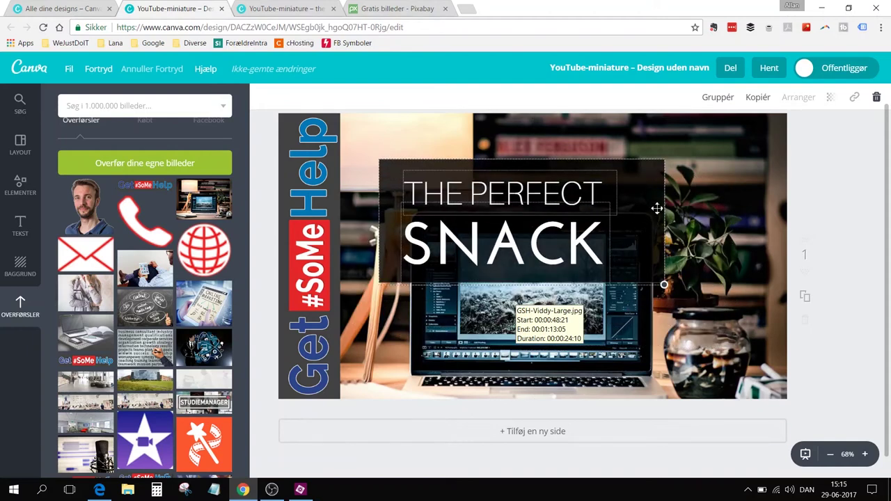
left_click_drag(641, 223, 602, 183)
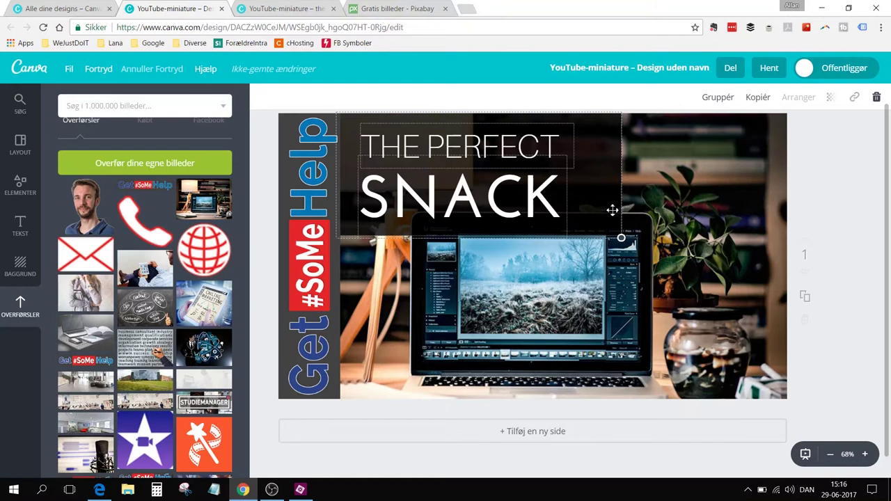
left_click(832, 164)
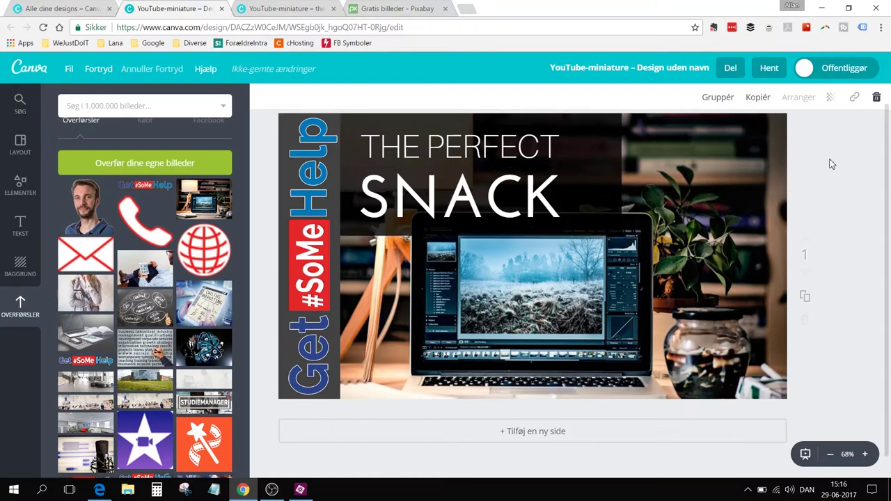
Stretch the dark box to the thumbnail's right edge and shorten it to end just above the laptop screen
left_click(615, 127)
left_click_drag(622, 175, 795, 198)
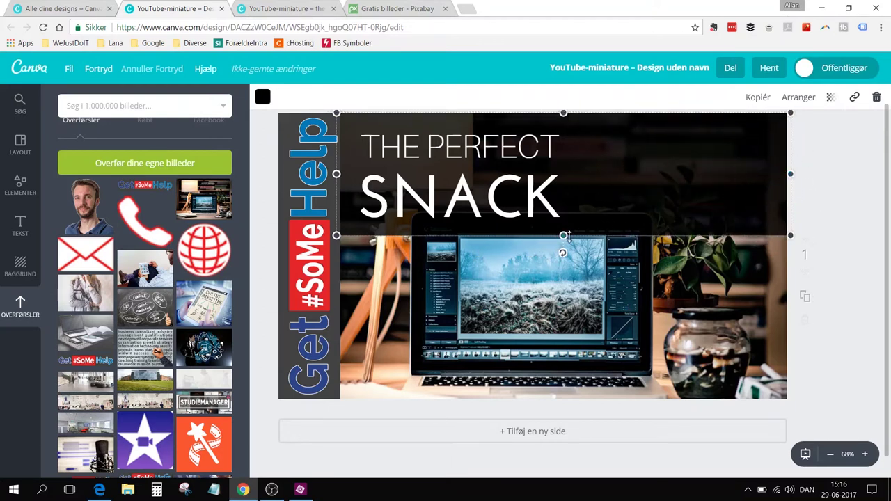
left_click_drag(564, 235, 564, 201)
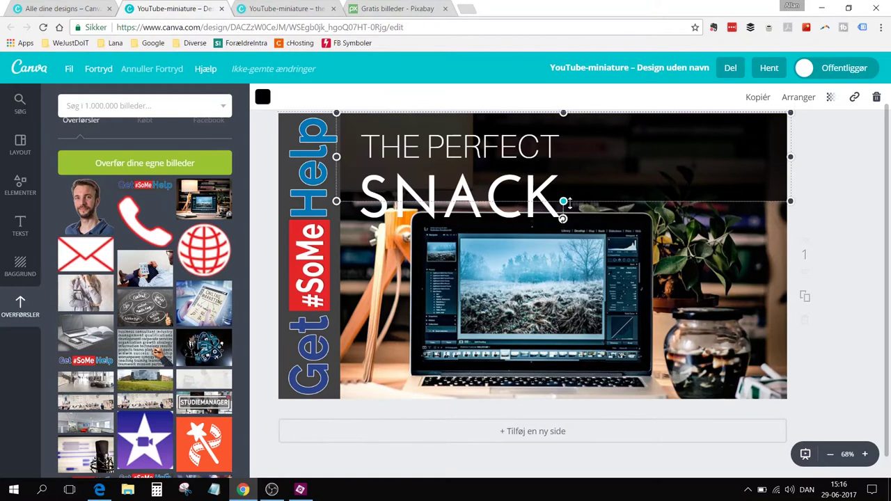
left_click(878, 267)
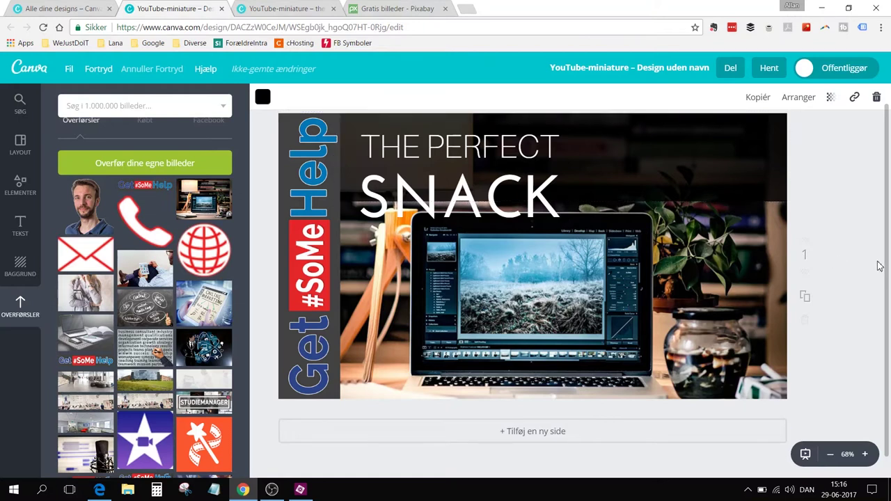
Search the image library for "canva" and add the free turquoise "Made in Canva" ribbon to the thumbnail
left_click(516, 149)
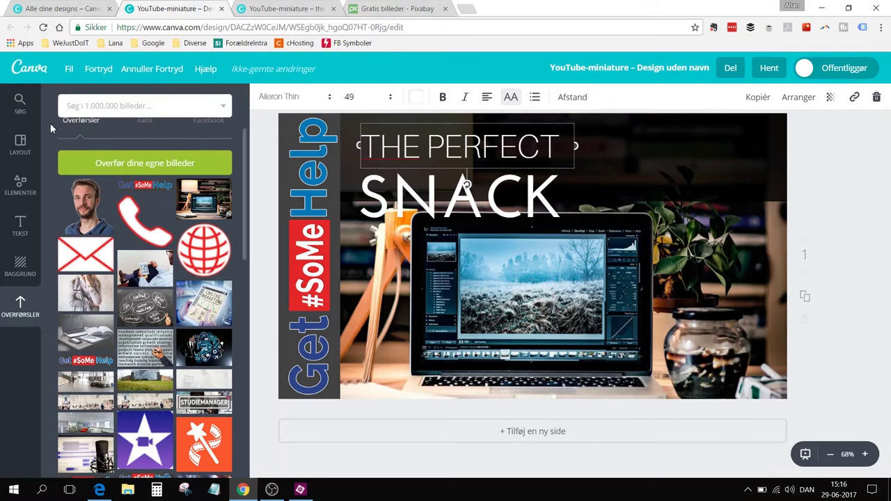
left_click(88, 105)
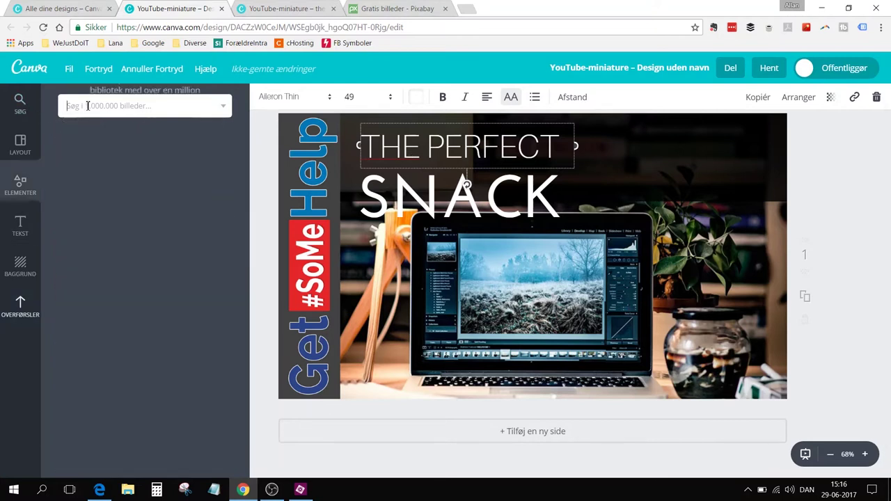
type("canva")
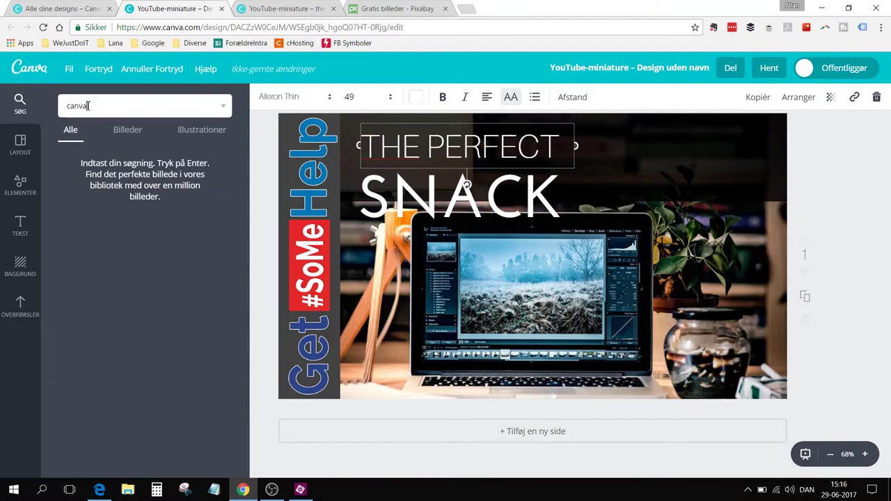
key("Return")
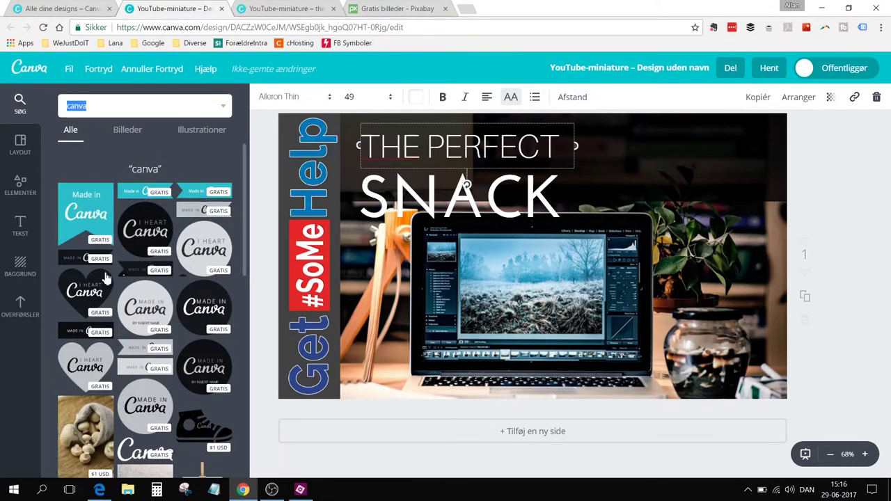
left_click(76, 205)
Place the "Made in Canva" ribbon in the thumbnail's upper right corner and shrink it to the dark band's height
left_click_drag(513, 235, 715, 162)
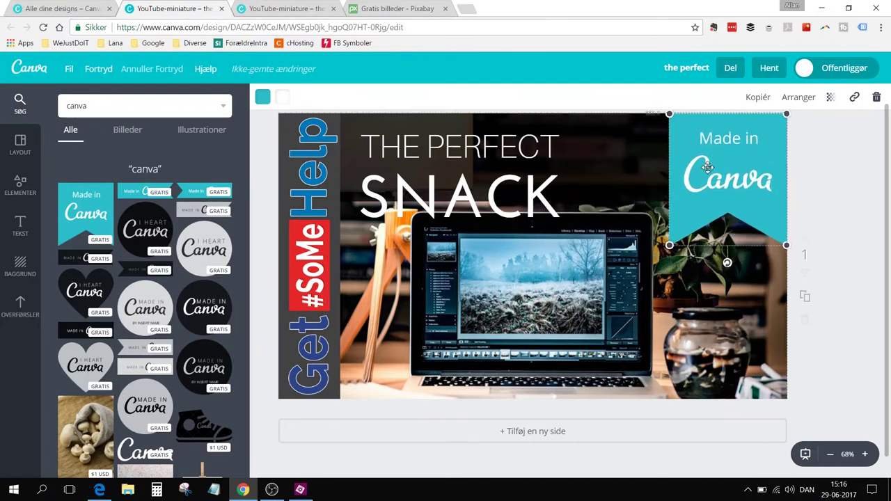
left_click_drag(669, 245, 701, 197)
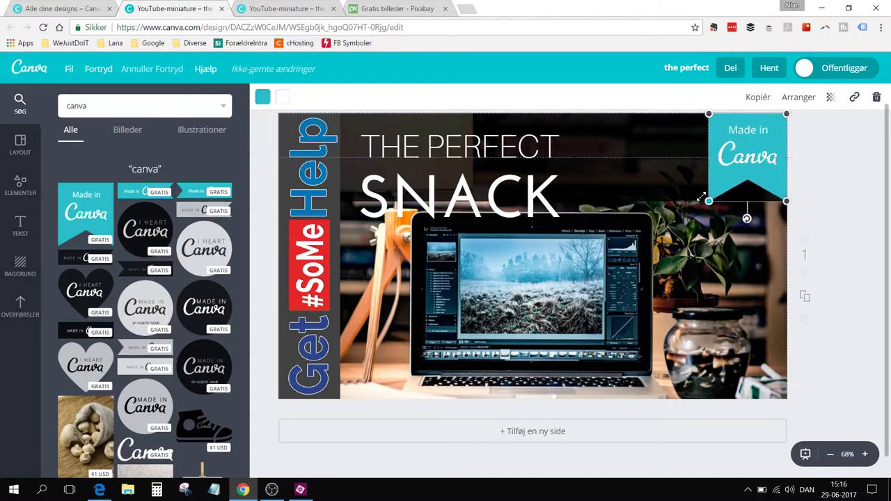
left_click(863, 212)
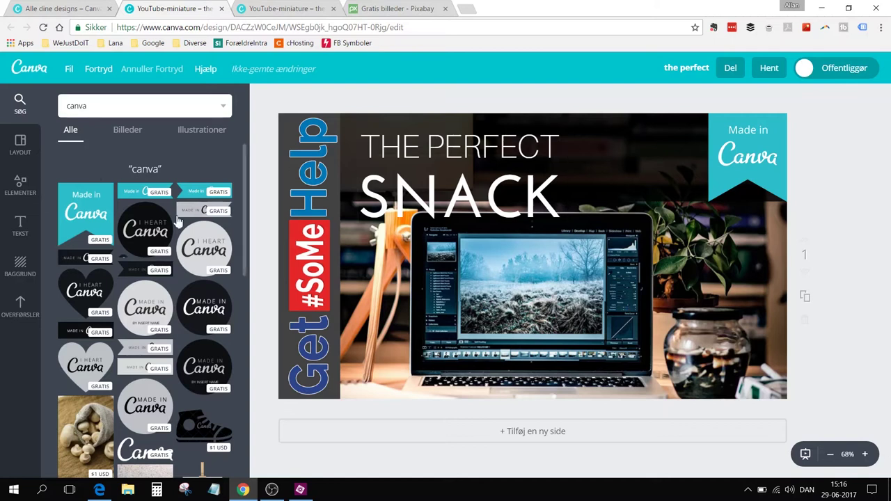
Change the "Made in Canva" ribbon's turquoise colour to red with colour code e62729
left_click(721, 127)
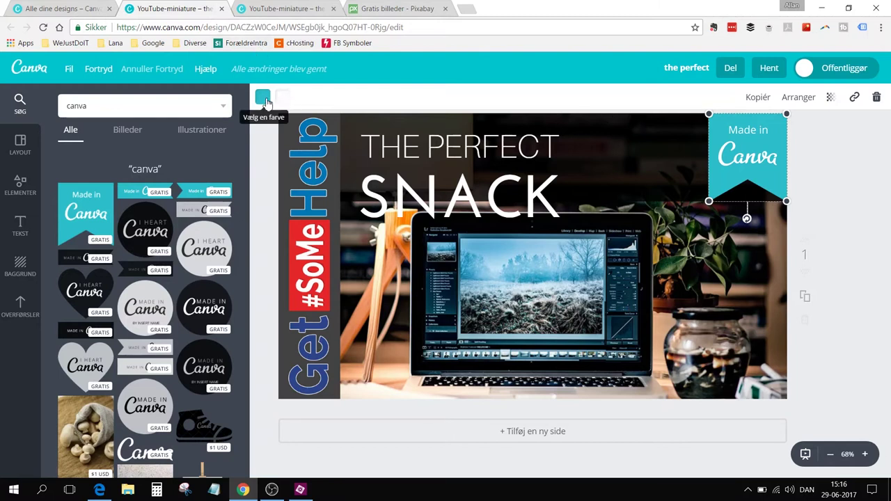
left_click(263, 99)
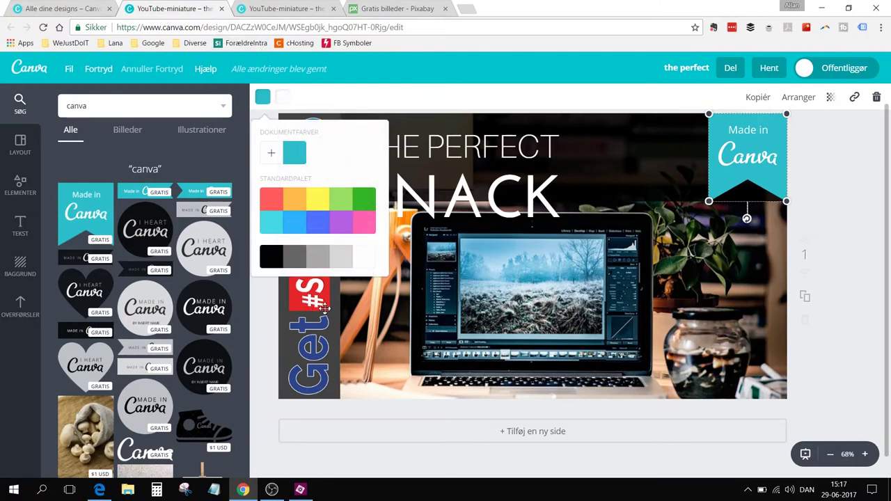
left_click(271, 152)
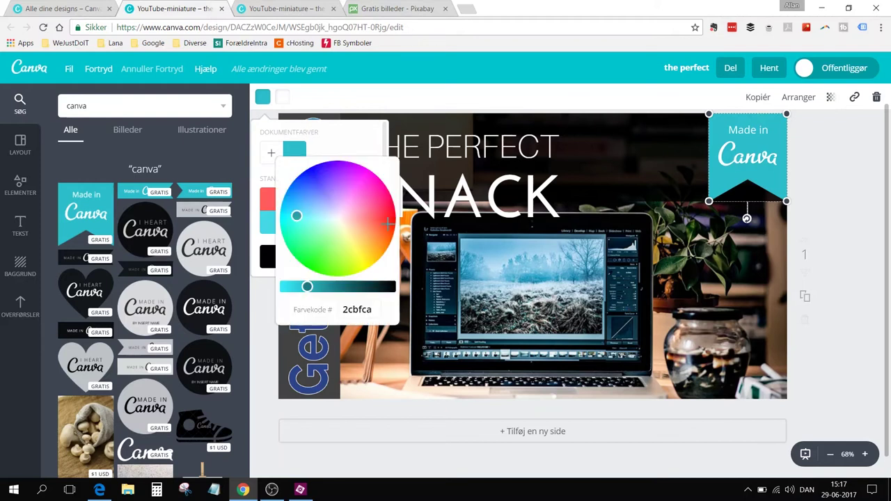
type("e62729")
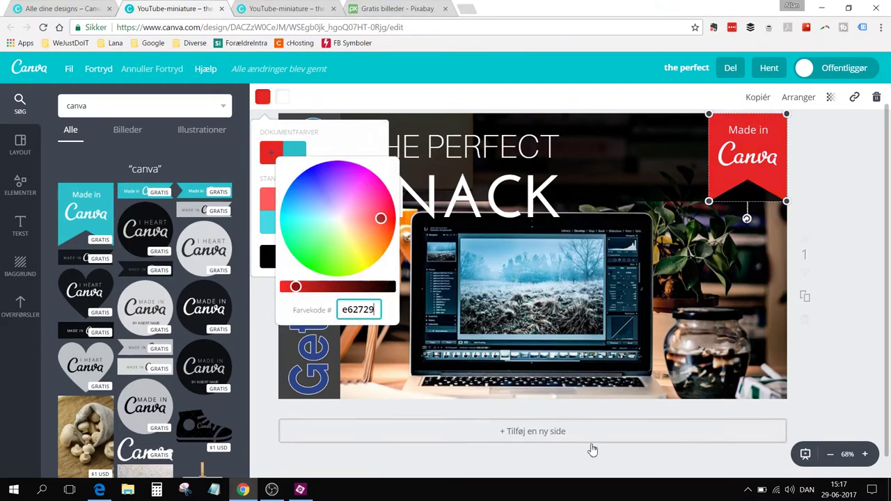
left_click(863, 275)
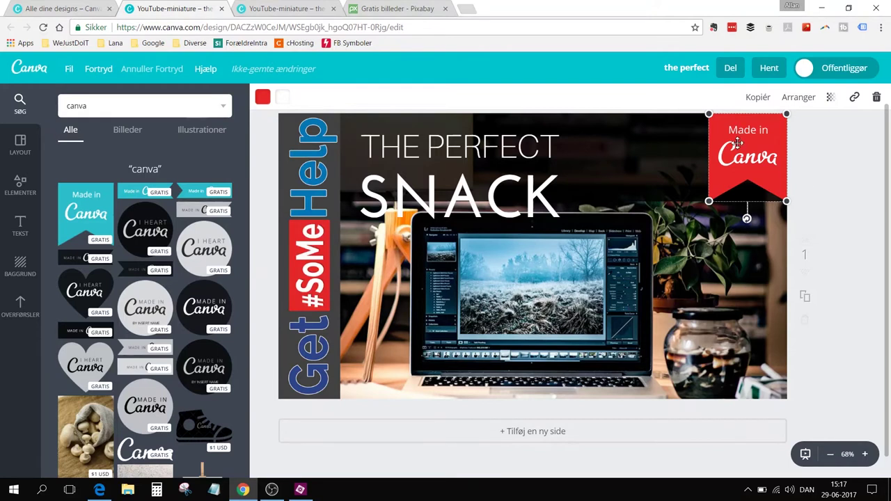
Move the "THE PERFECT" line slightly up and widen its text box to span from the vertical logo to the ribbon
left_click(507, 149)
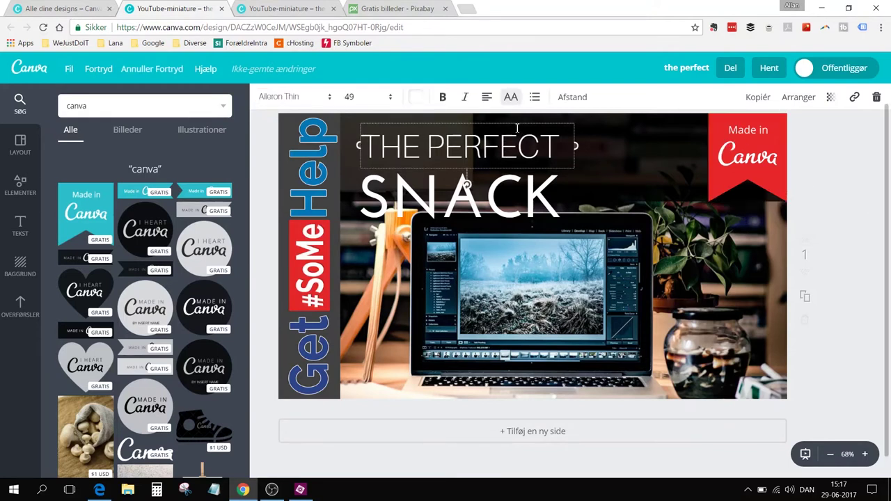
left_click_drag(517, 124, 551, 120)
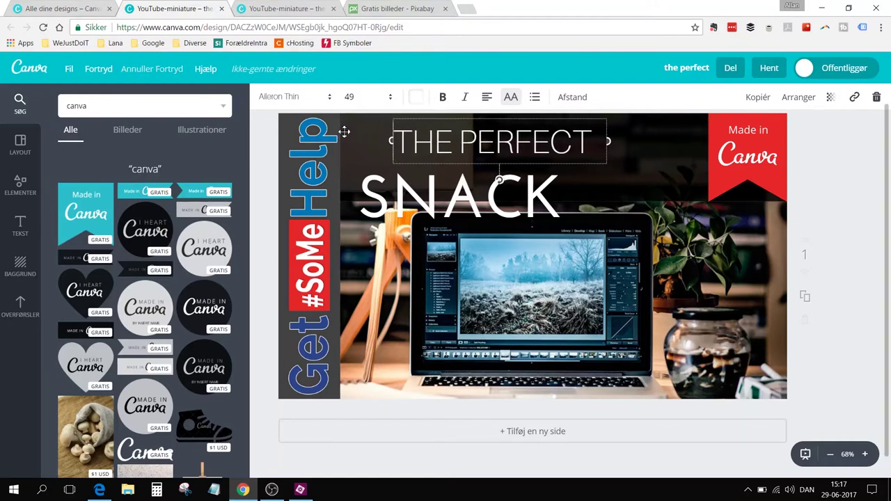
left_click_drag(391, 140, 339, 141)
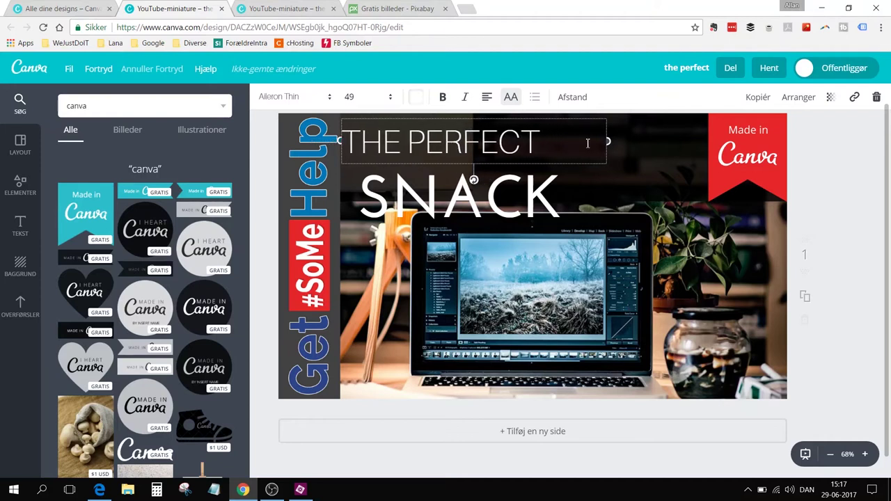
left_click_drag(611, 141, 714, 149)
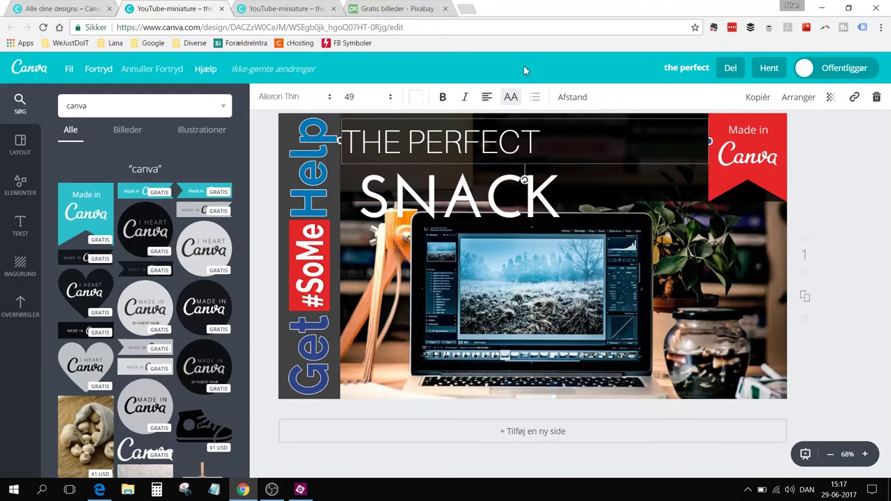
Centre-align the "THE PERFECT" line and compare the thumbnail with the finished example in the other YouTube thumbnail tab
left_click(488, 98)
left_click(511, 133)
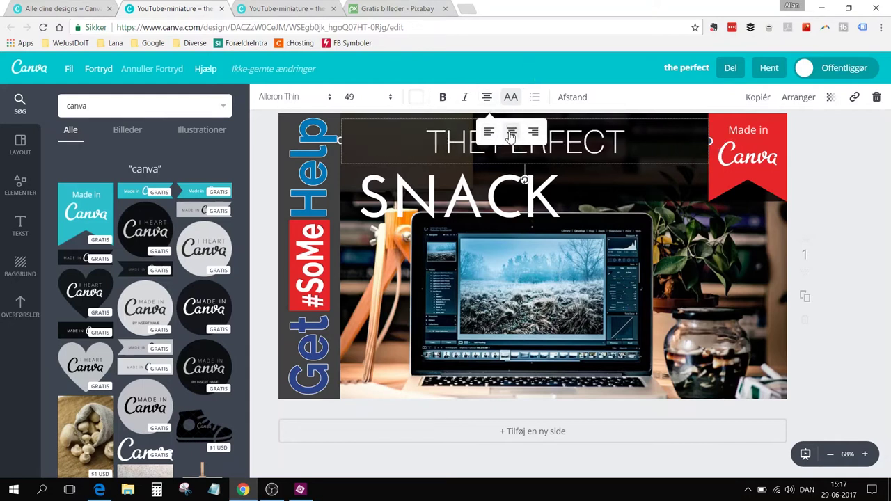
double_click(582, 141)
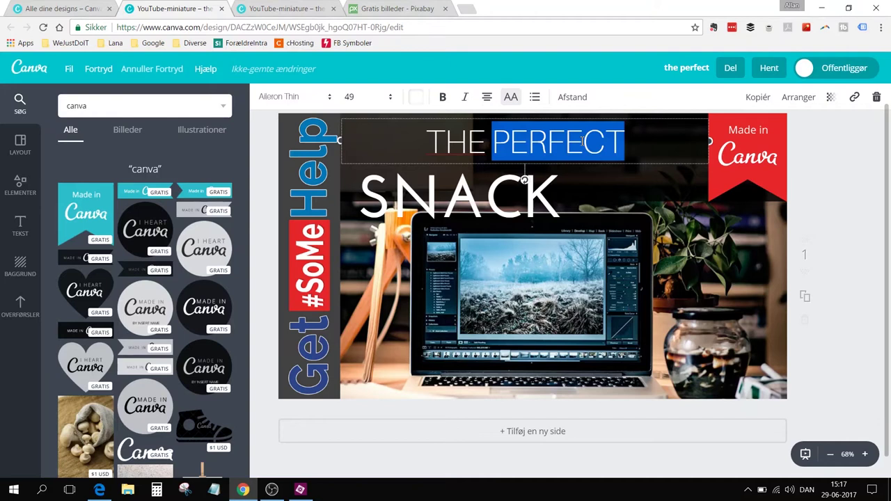
left_click(577, 142)
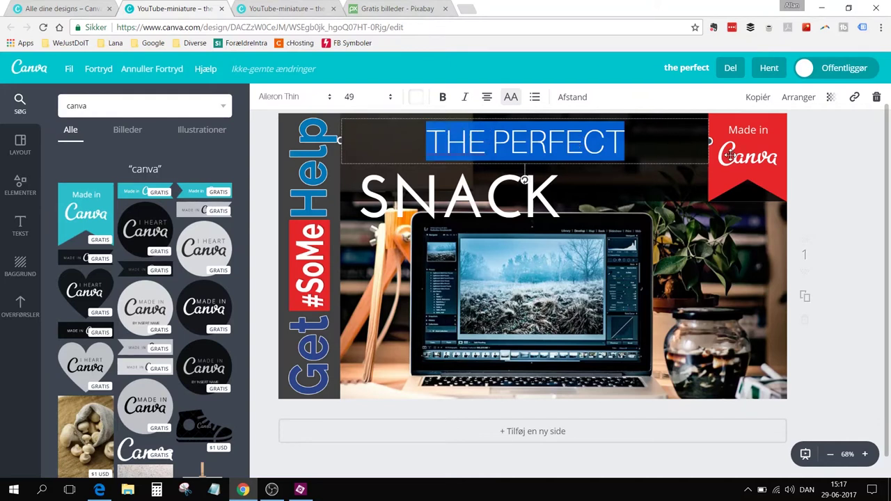
left_click(278, 9)
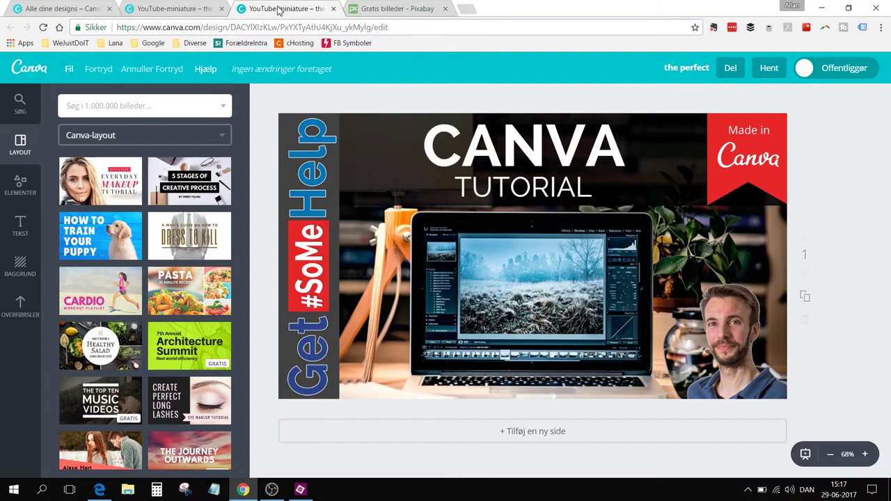
left_click(202, 10)
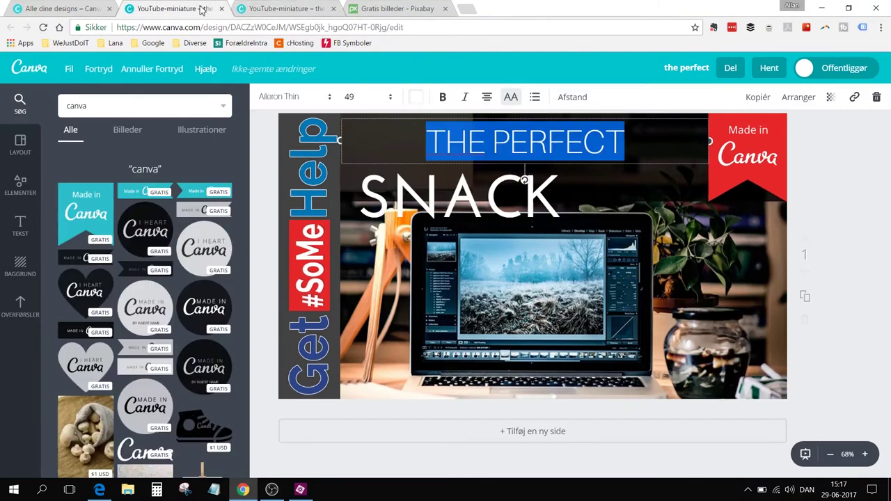
Swap the title lines by moving "THE PERFECT" down over the laptop and "SNACK" up into the dark band
left_click(847, 188)
left_click_drag(572, 138, 609, 224)
left_click_drag(529, 183, 543, 133)
Widen the "SNACK" text box to span from the vertical logo to the ribbon and centre-align its text
left_click(430, 156)
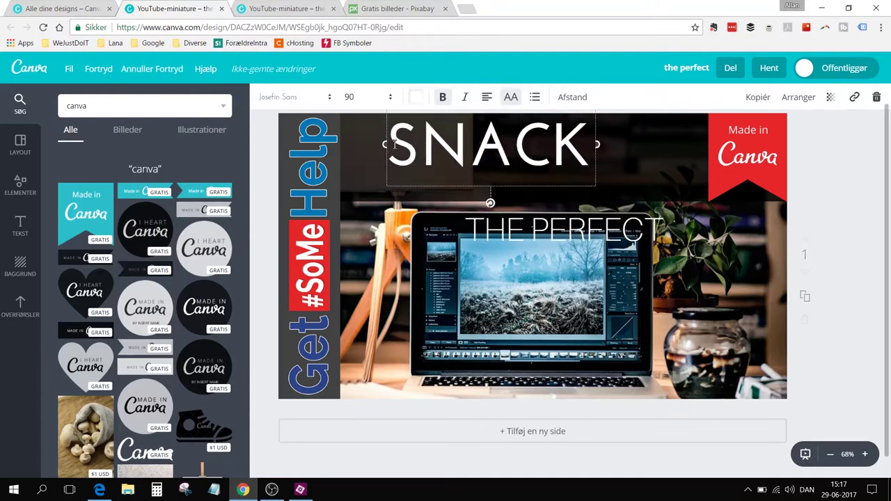
left_click_drag(387, 144, 340, 144)
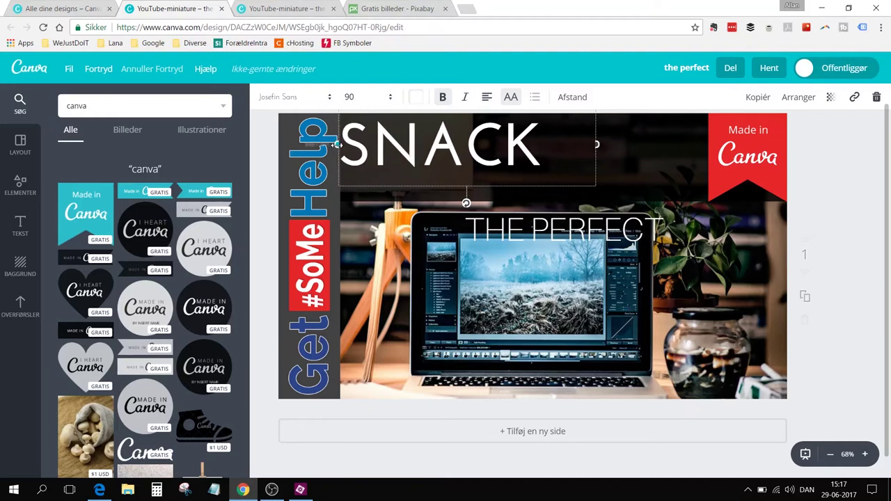
left_click_drag(596, 144, 708, 148)
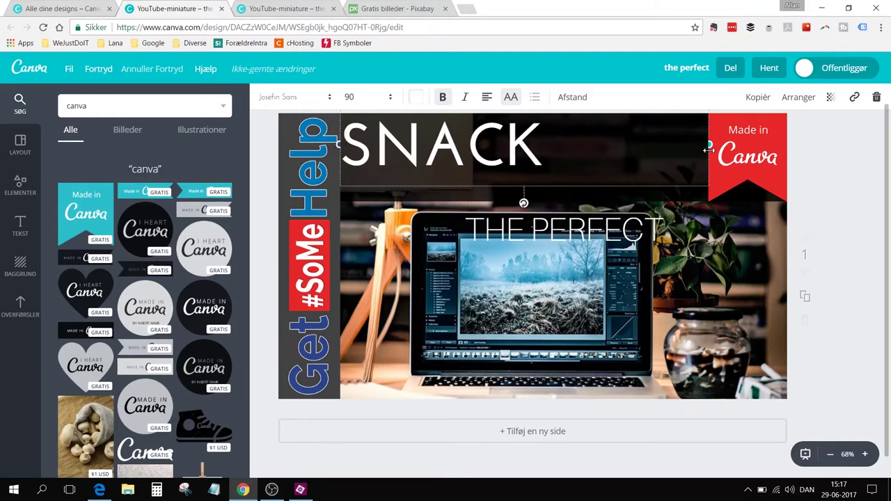
left_click(487, 96)
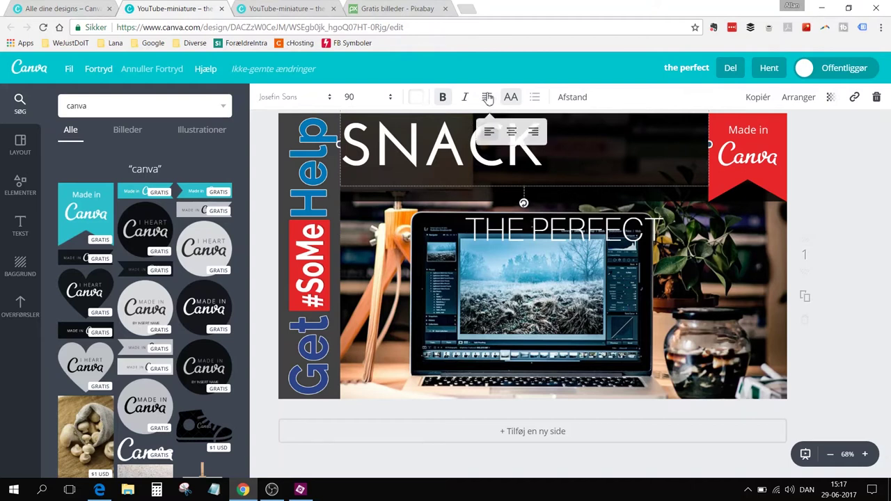
left_click(512, 133)
Replace the text "SNACK" with "CANVA" and "THE PERFECT" with "TUTORIAL"
double_click(595, 152)
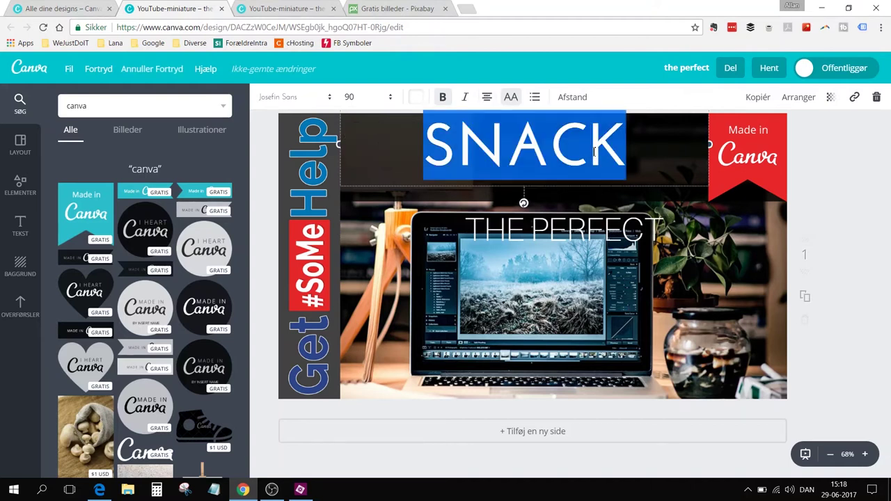
type("CANVA")
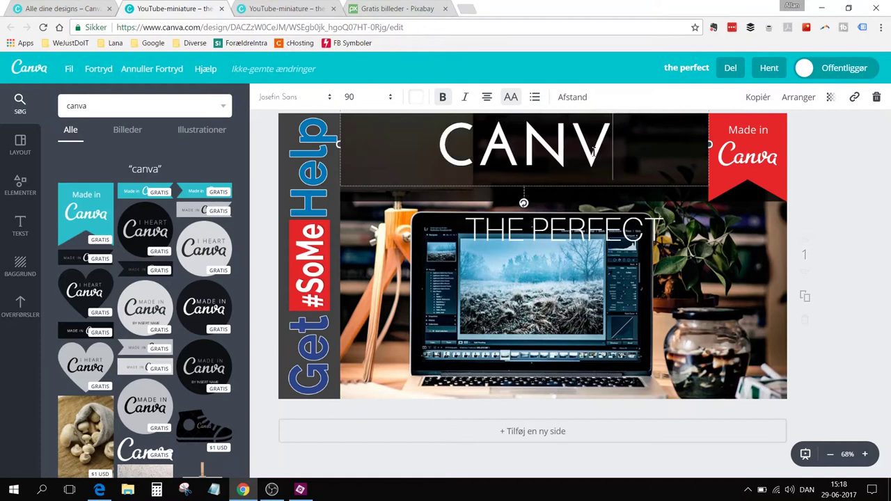
left_click(550, 228)
double_click(550, 231)
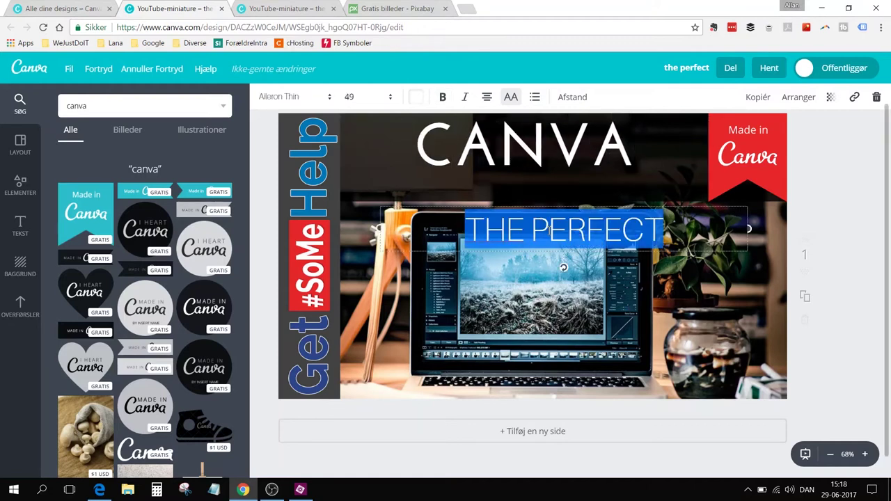
type("TUTORIAL")
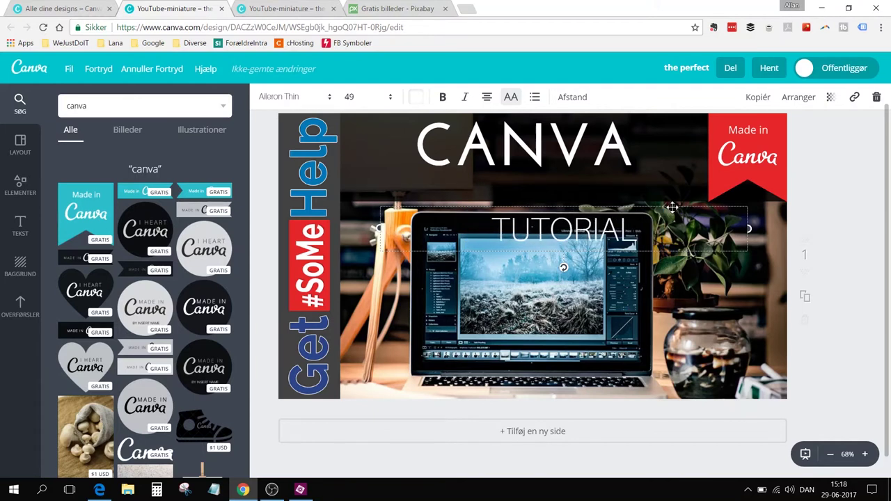
Move "TUTORIAL" up into the dark band directly beneath "CANVA" and set the "CANVA" font size to 88
left_click_drag(670, 206, 644, 156)
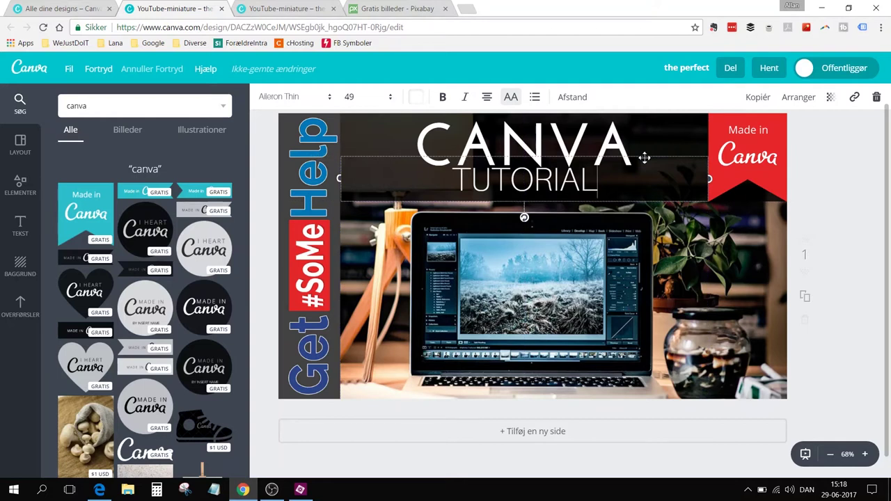
left_click(831, 232)
left_click(509, 136)
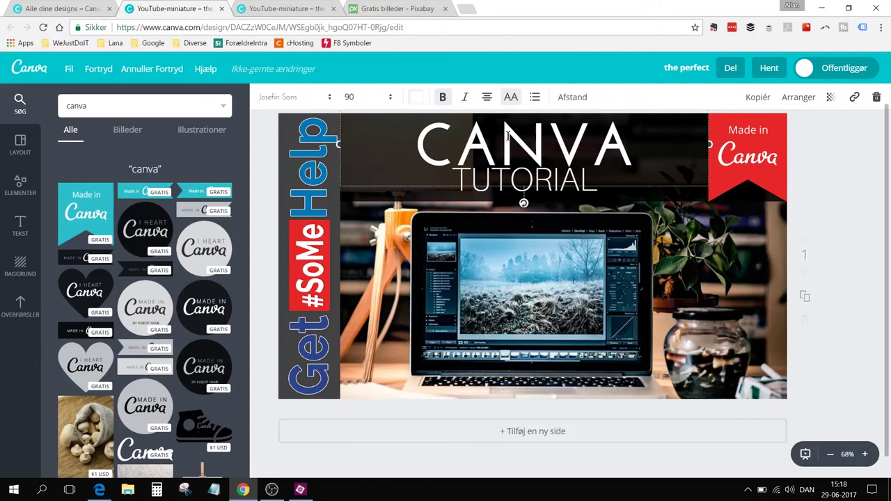
left_click(349, 96)
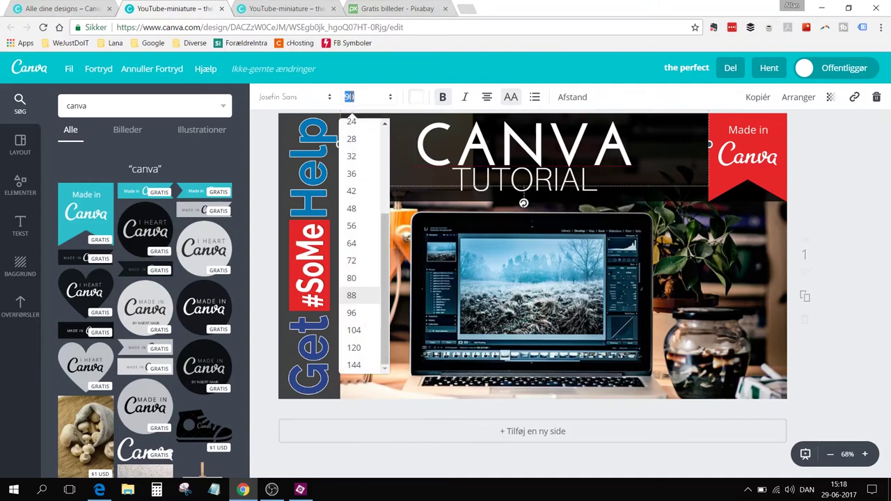
left_click(351, 296)
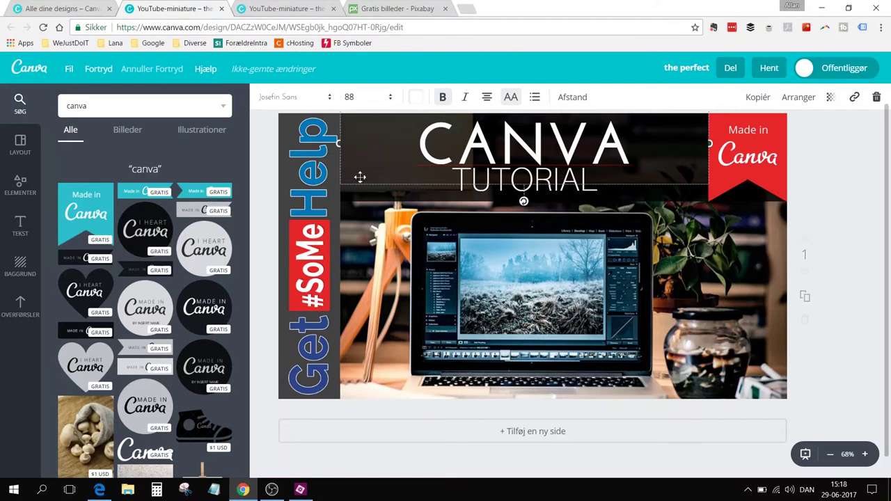
left_click(836, 158)
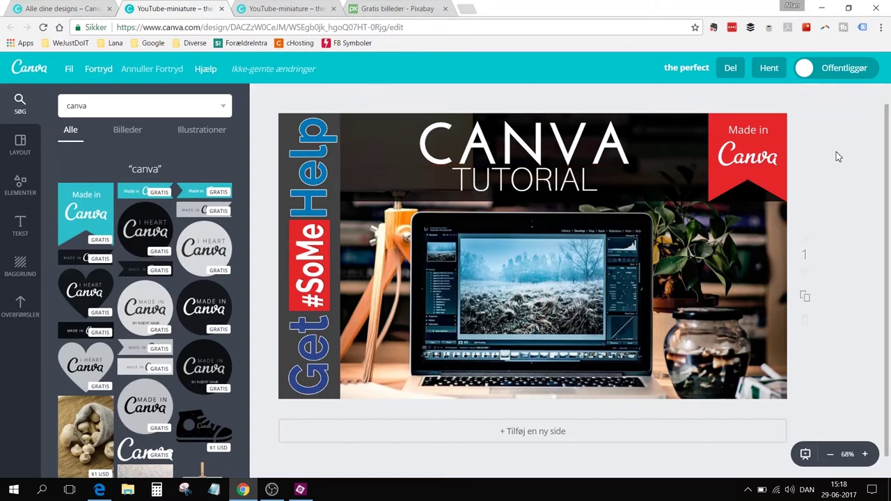
Nudge the "TUTORIAL" line slightly down to leave a small gap beneath "CANVA"
left_click(501, 180)
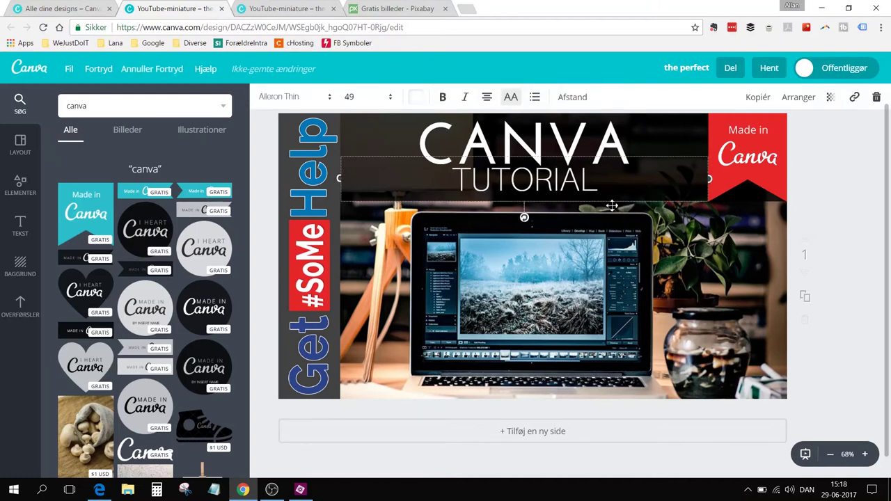
key("End")
key("Left")
key("End")
key("Home")
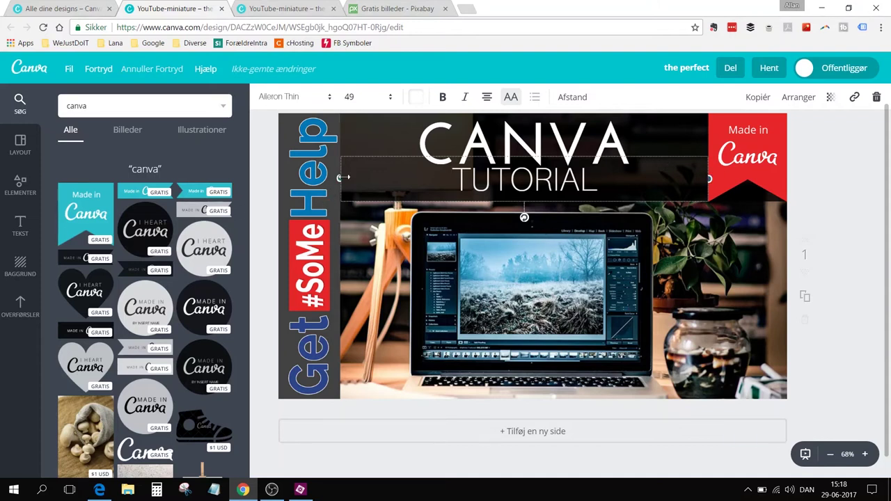
key("Down")
key("Down")
key("Down")
key("Down")
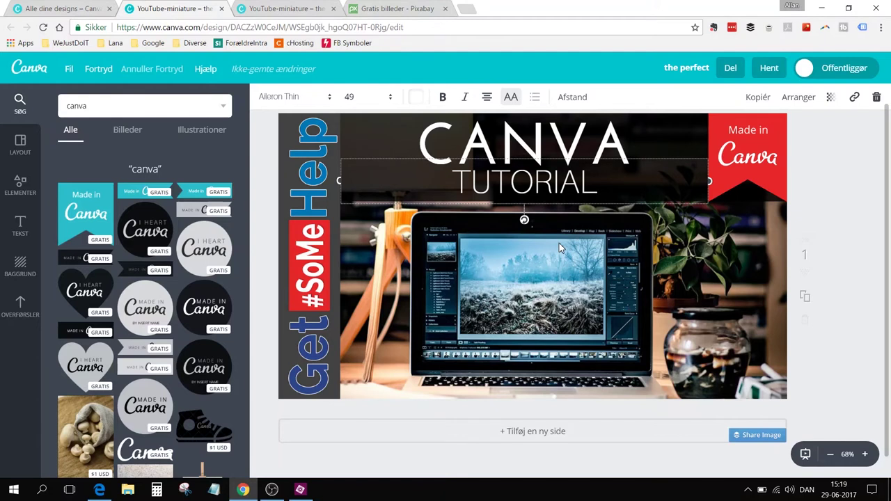
left_click(811, 221)
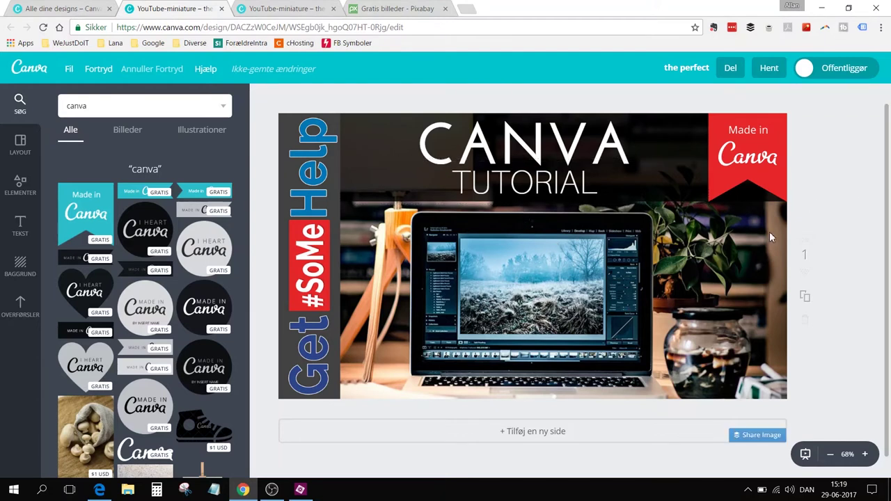
Check the finished example thumbnail and change the font of "CANVA" to Raleway
left_click(286, 8)
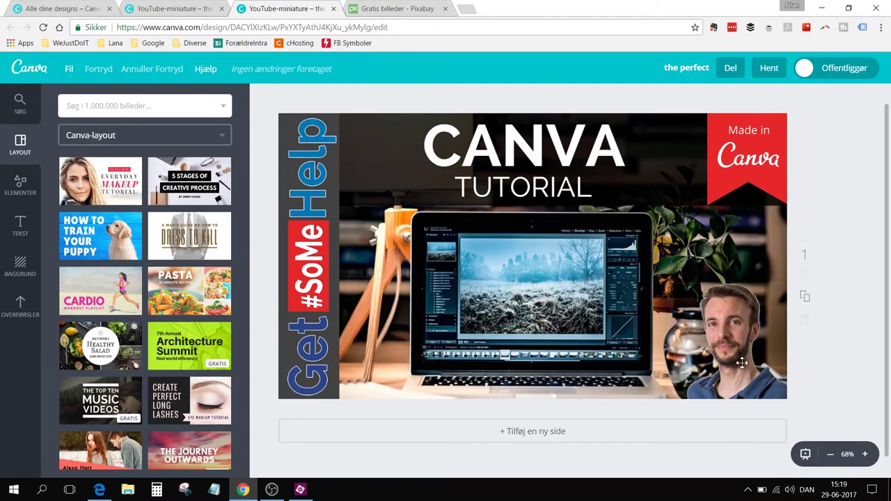
left_click(181, 9)
left_click(508, 145)
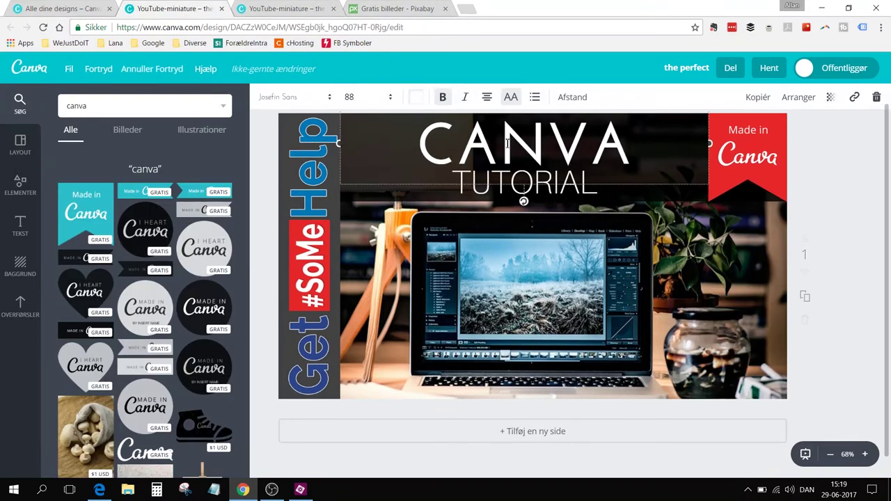
left_click_drag(430, 145, 619, 145)
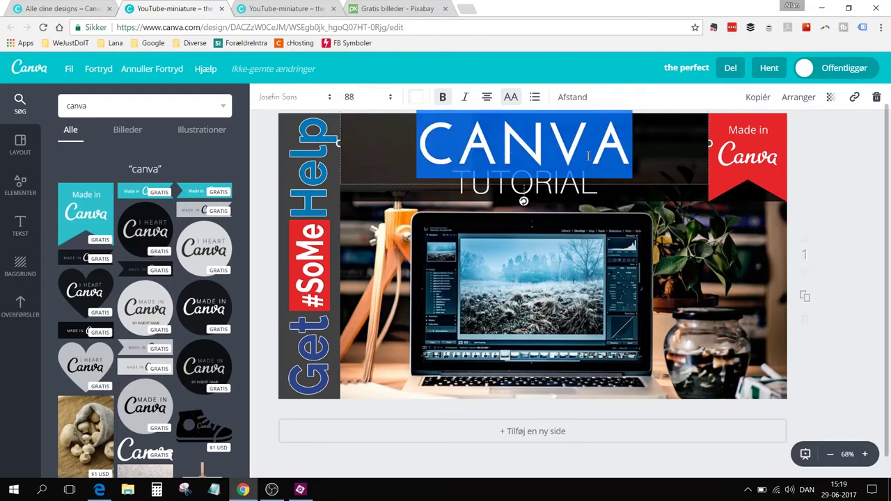
key("Left")
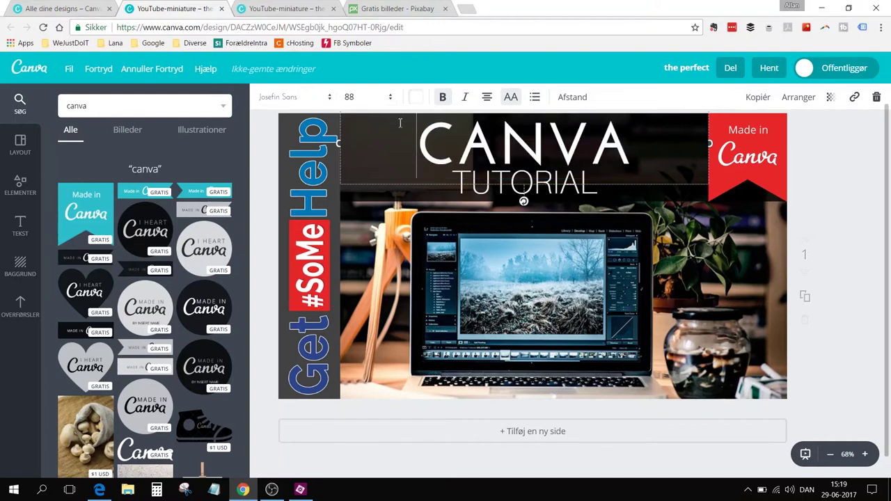
left_click(287, 97)
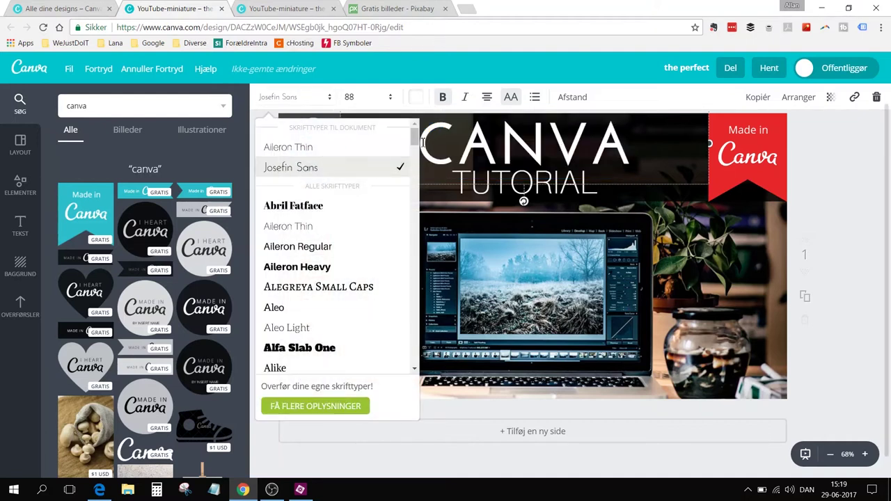
left_click_drag(416, 139, 411, 311)
left_click(295, 207)
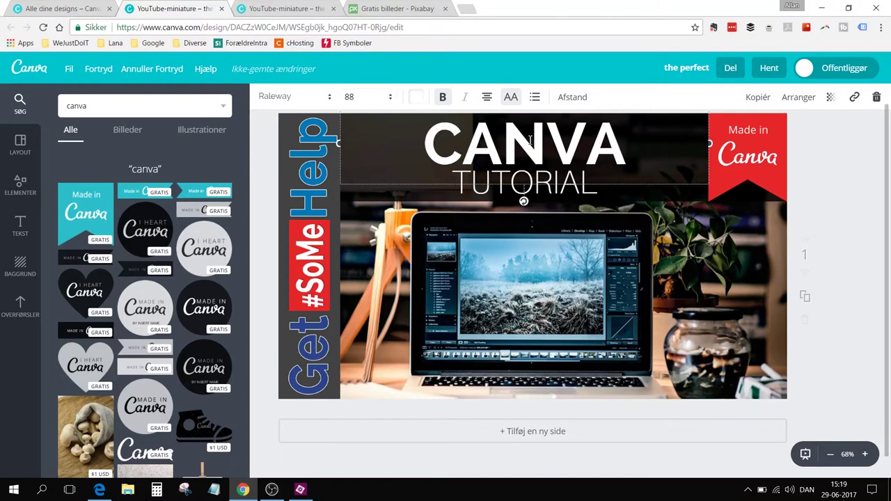
Change the font of "TUTORIAL" to Raleway and compare the title with the finished example thumbnail
left_click(566, 192)
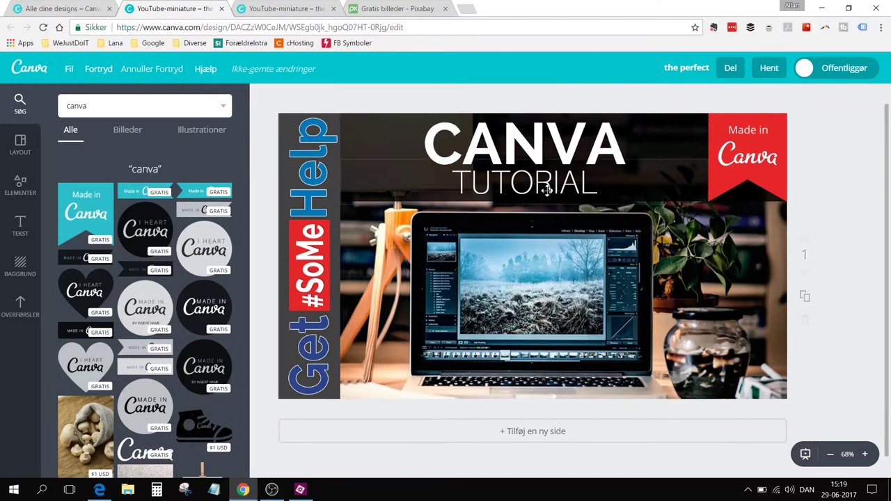
left_click(279, 97)
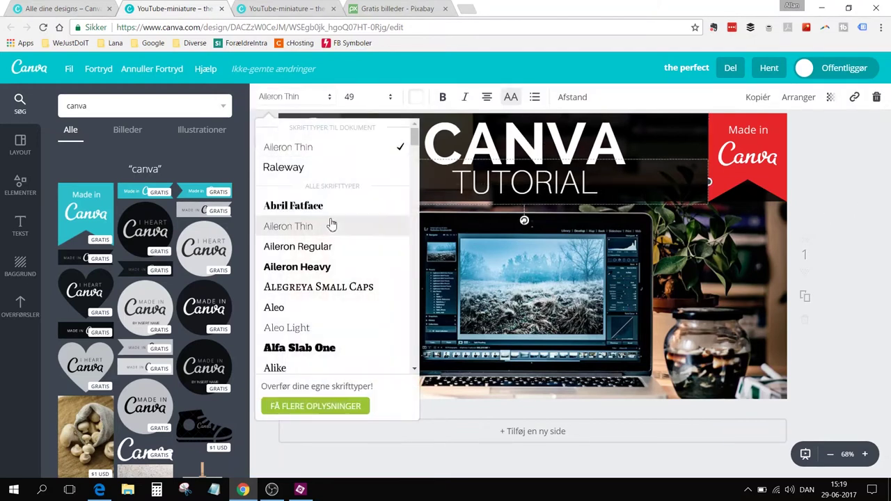
left_click(284, 167)
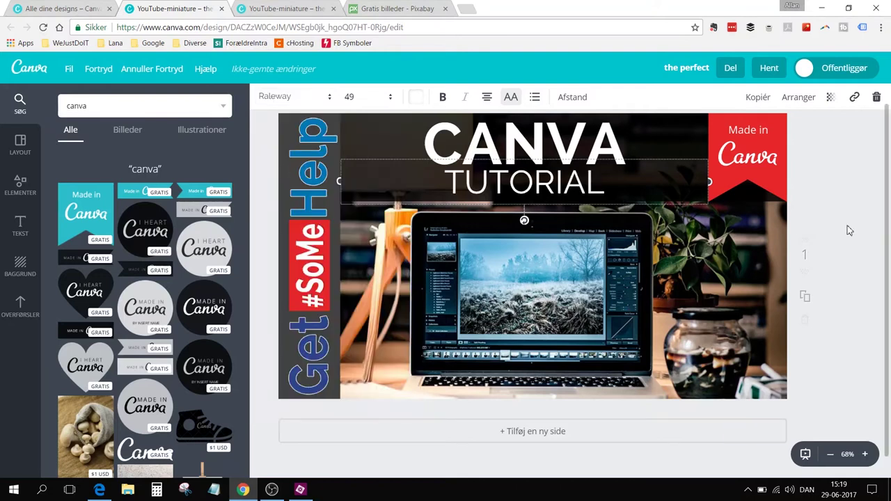
left_click(295, 17)
left_click(177, 8)
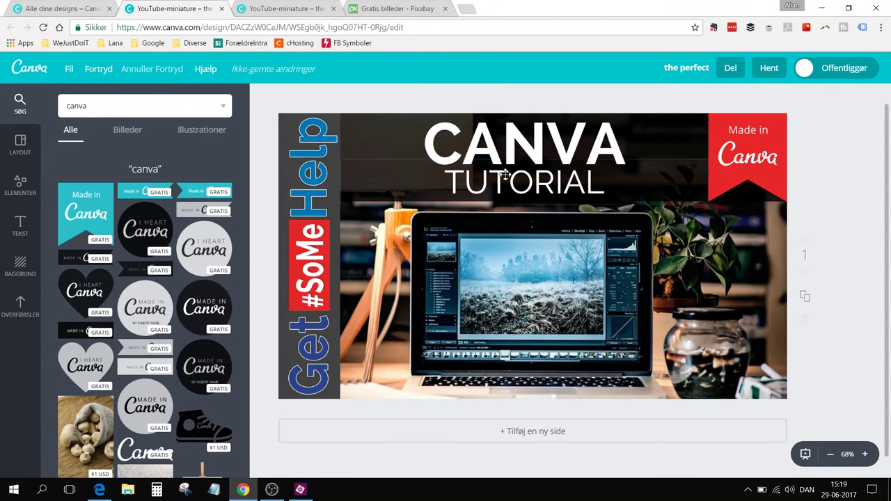
Set the "TUTORIAL" font size to 42 and nudge the line slightly down below "CANVA"
left_click(531, 193)
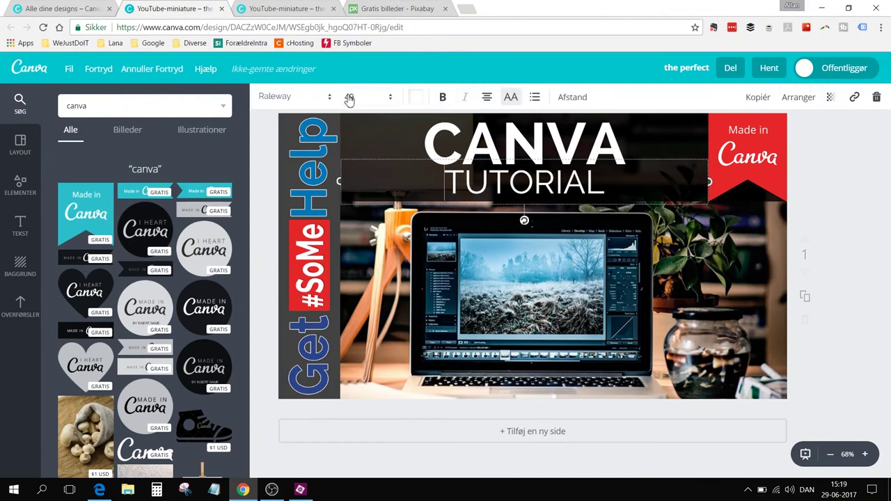
left_click(348, 97)
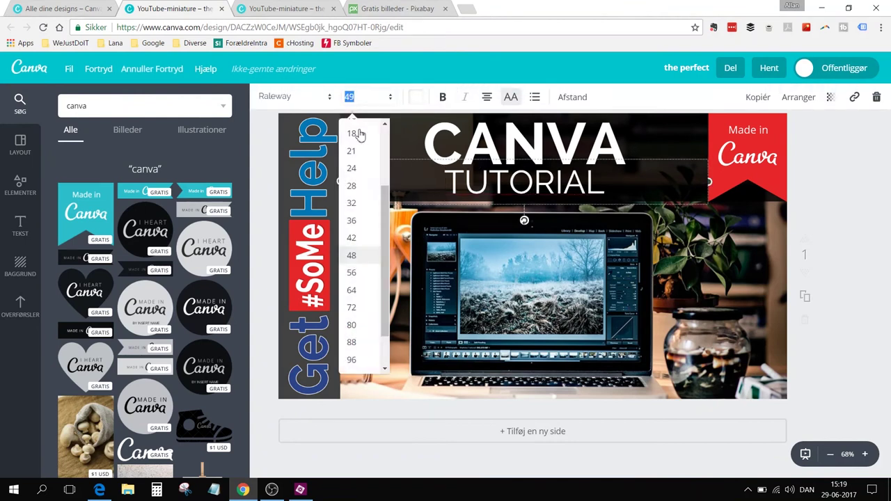
left_click(353, 244)
key("Down")
key("Down")
key("Down")
key("Down")
key("Down")
key("Down")
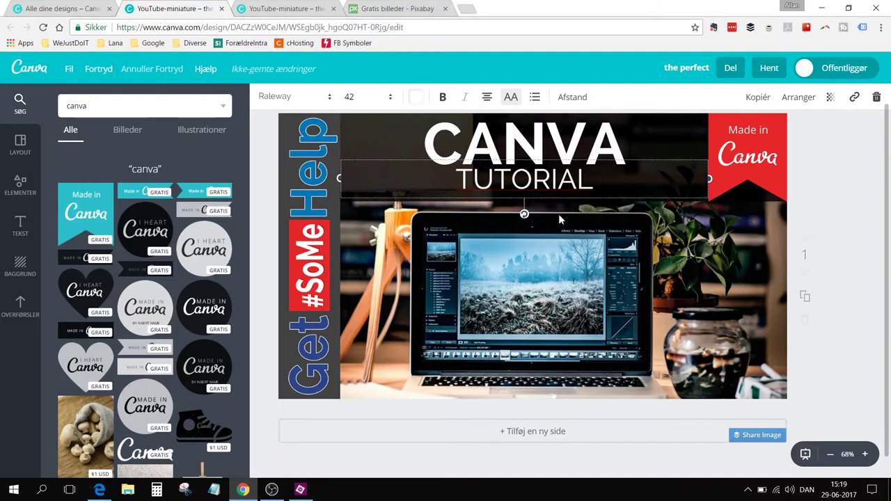
Nudge the "TUTORIAL" line further down to widen the gap beneath "CANVA" and deselect it
key("Down")
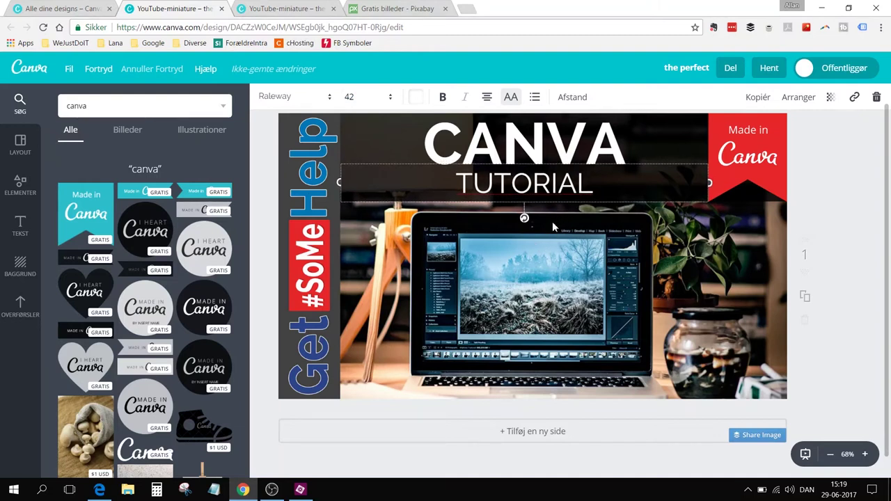
left_click(872, 174)
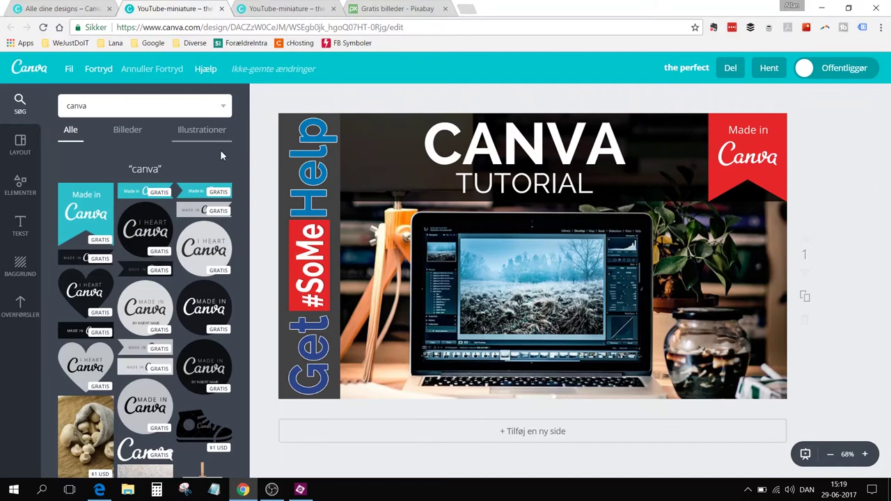
Add the uploaded portrait photo of the man to the thumbnail and place it in the lower-right corner
left_click(19, 307)
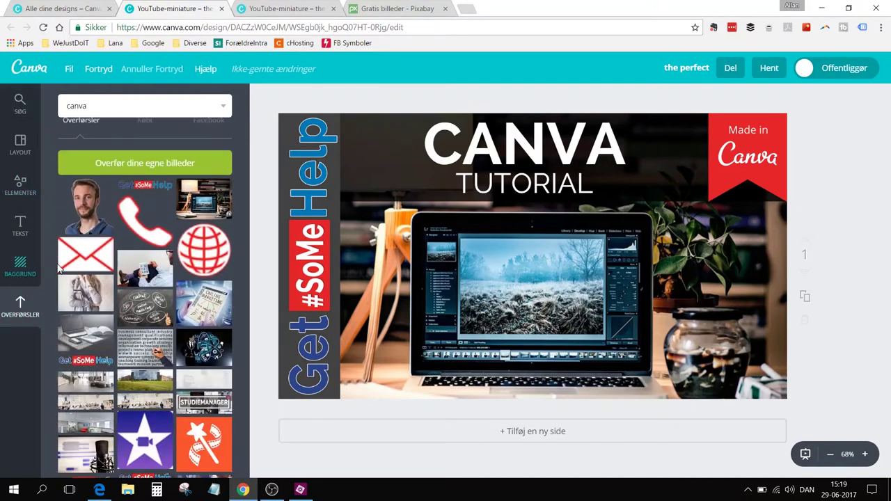
left_click_drag(76, 209, 579, 208)
left_click_drag(513, 172, 682, 293)
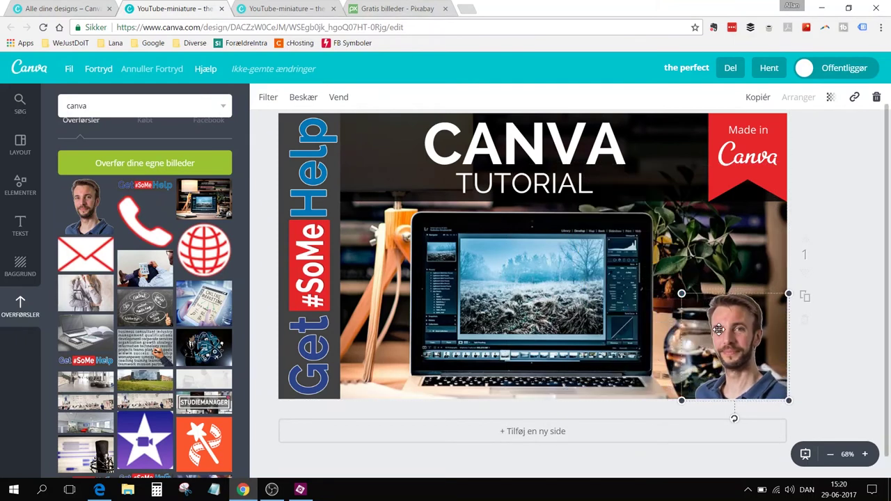
left_click(855, 325)
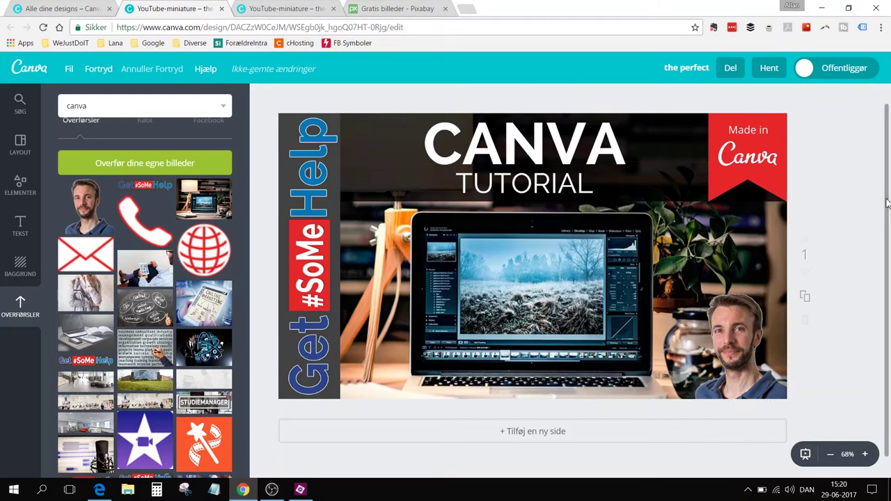
Examine the file types offered for downloading the thumbnail, without downloading it
left_click(773, 69)
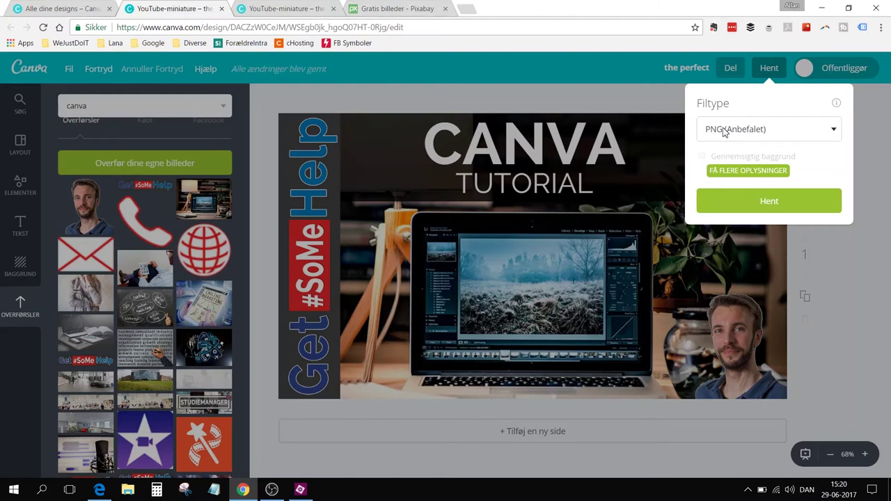
left_click(724, 131)
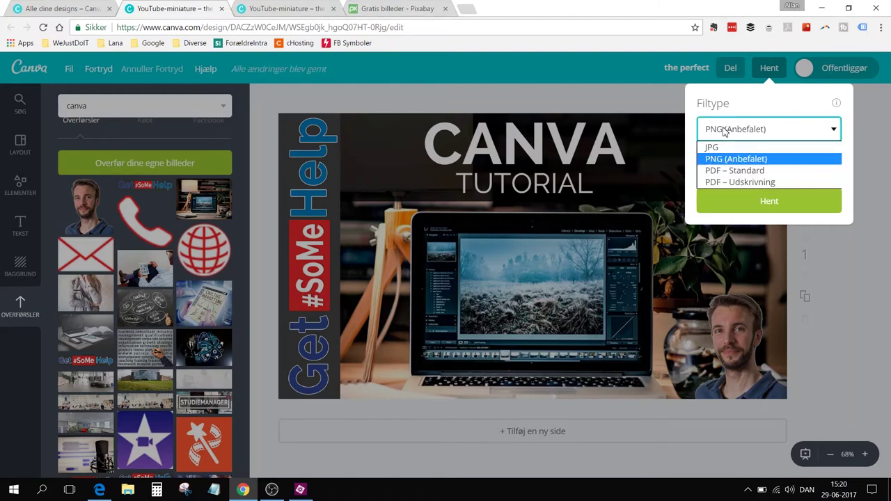
left_click(879, 134)
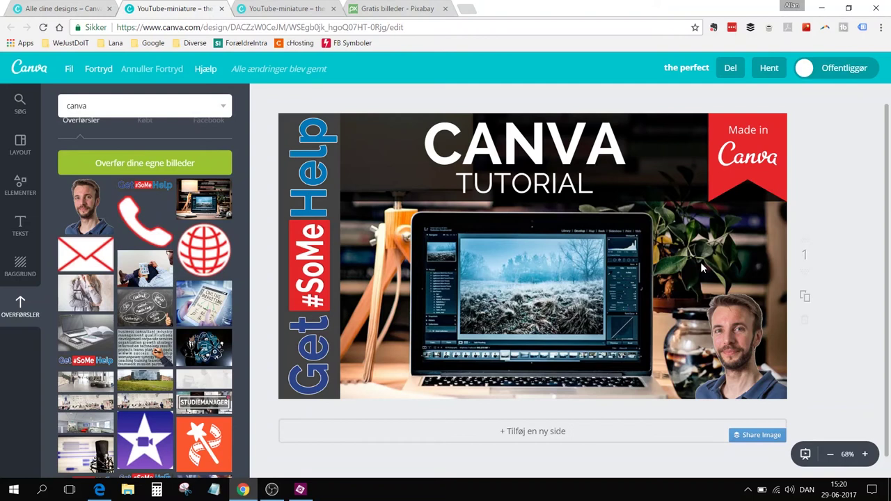
Duplicate the red "Made in Canva" ribbon, move the copy to the lower-left of the thumbnail and delete it
left_click(720, 183)
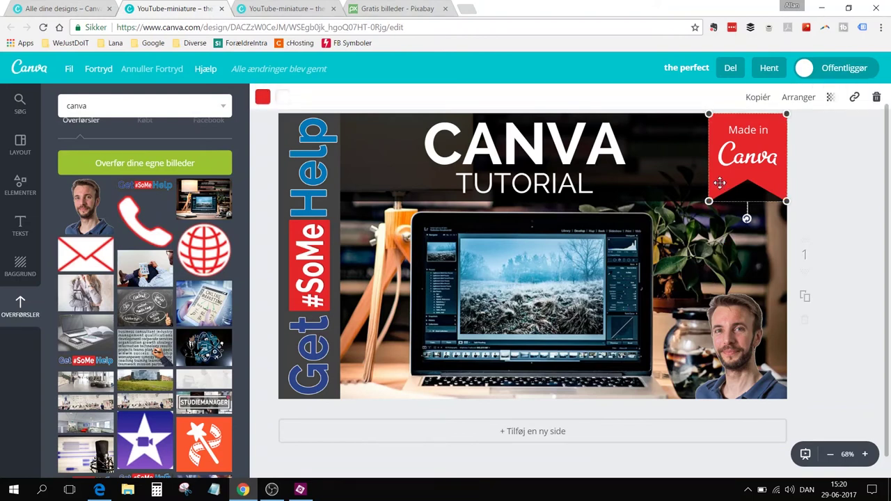
left_click(758, 97)
left_click_drag(717, 209, 375, 346)
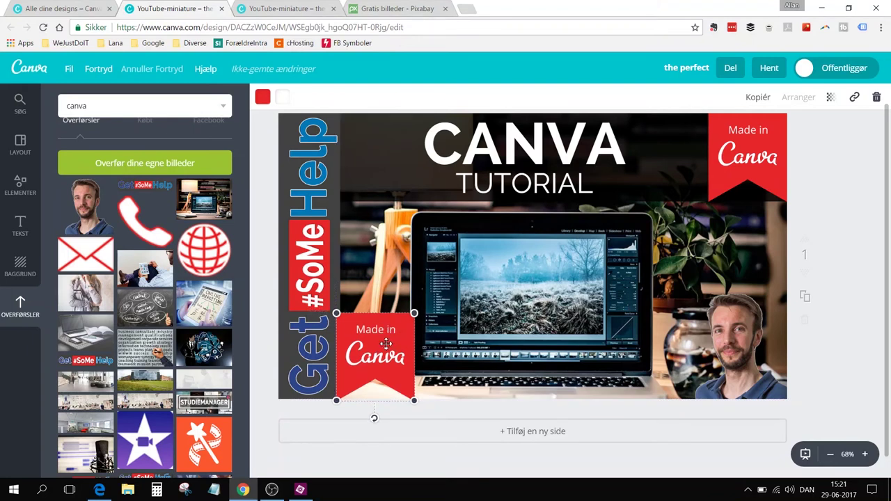
key("Delete")
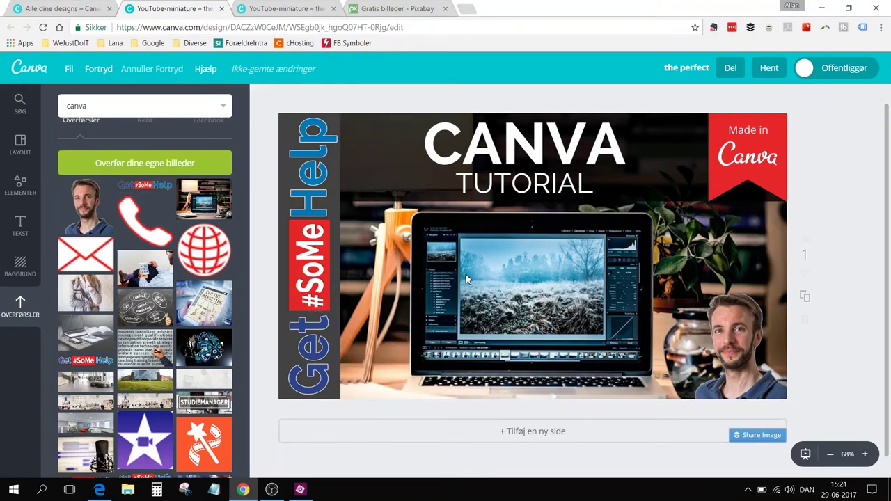
Send the red "Made in Canva" ribbon backward until it lies behind the dark title band
left_click(727, 134)
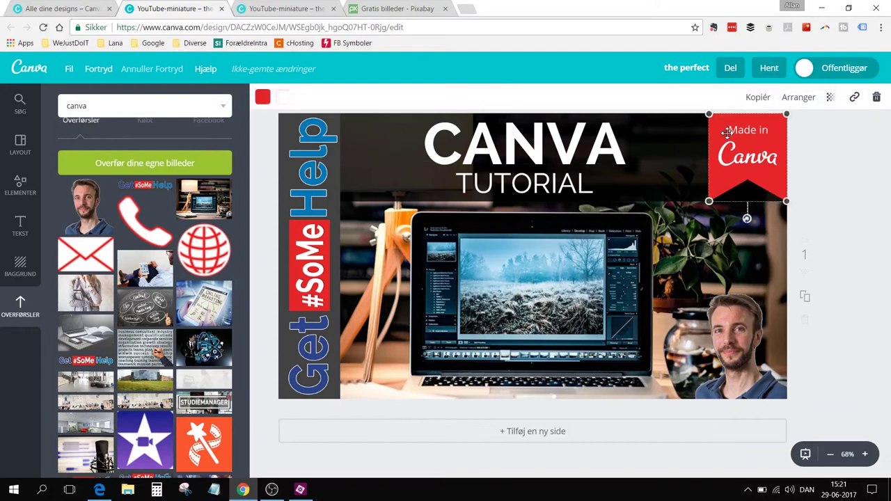
left_click(801, 97)
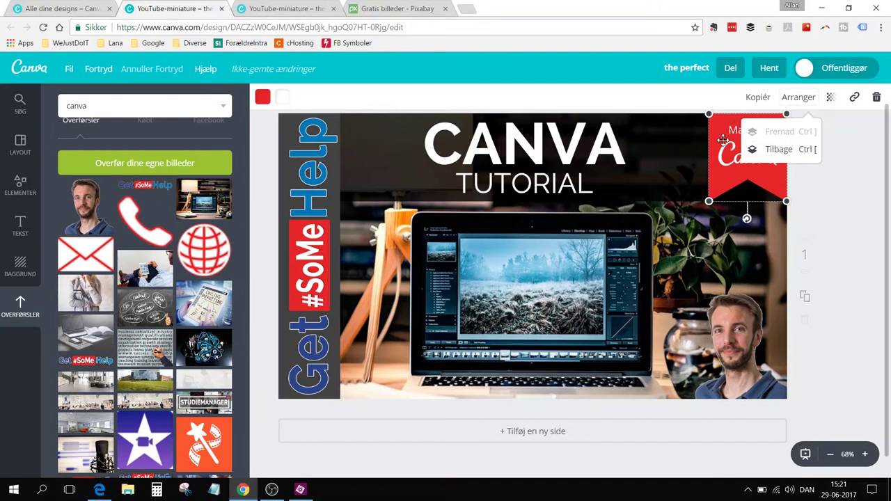
left_click(774, 149)
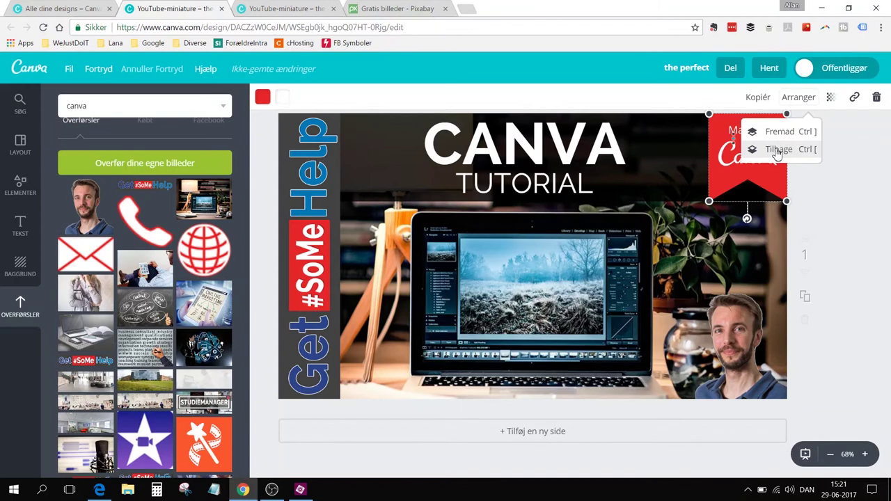
left_click(778, 149)
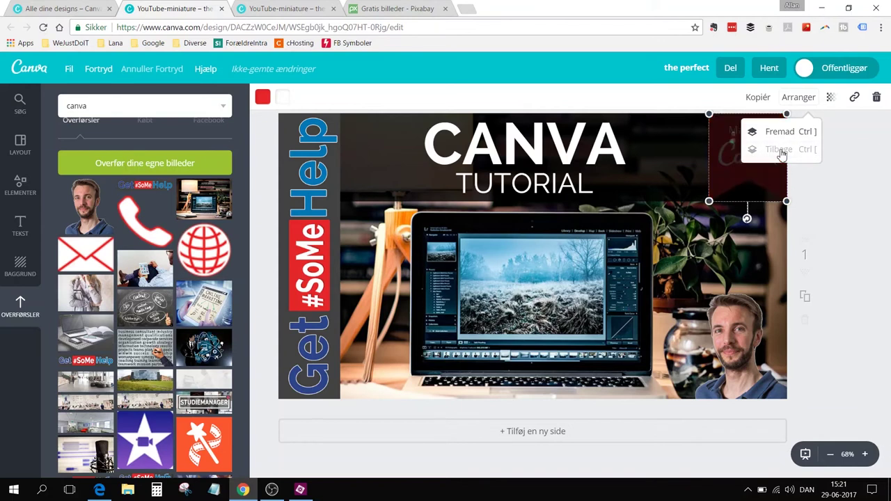
left_click(867, 237)
left_click(869, 237)
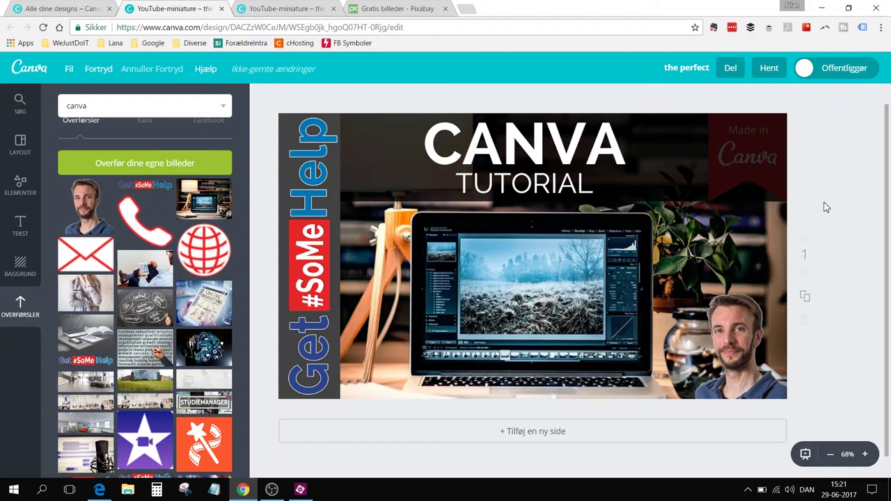
Send the dark title band backward so it lies behind the red "Made in Canva" ribbon
left_click(672, 151)
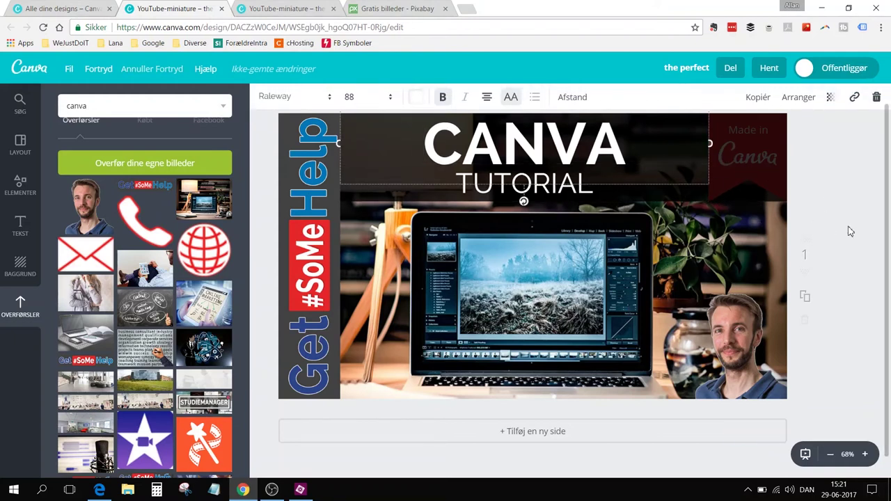
left_click(833, 210)
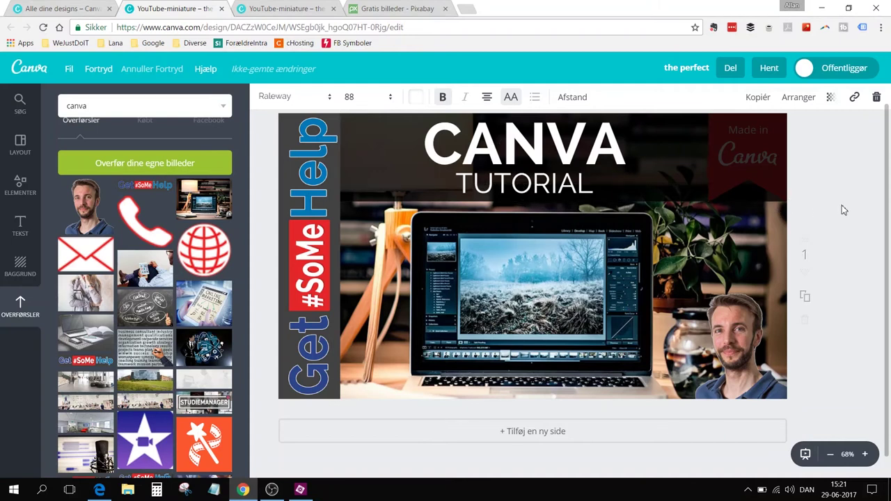
left_click(758, 195)
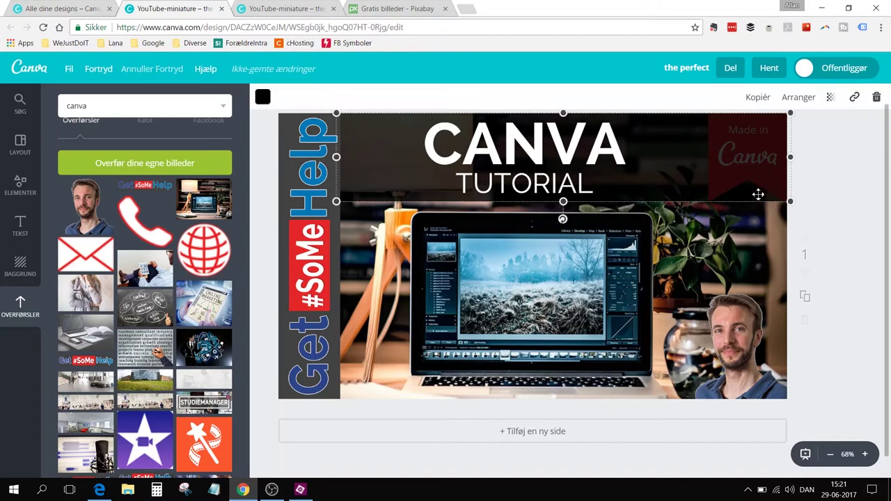
left_click(797, 101)
left_click(780, 149)
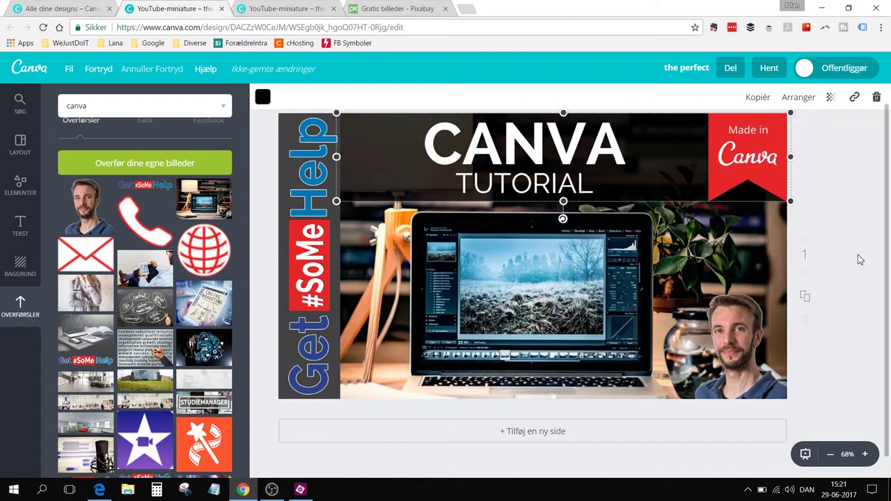
left_click(837, 202)
Try a lower opacity on the red ribbon and restore its value to 100
left_click(728, 145)
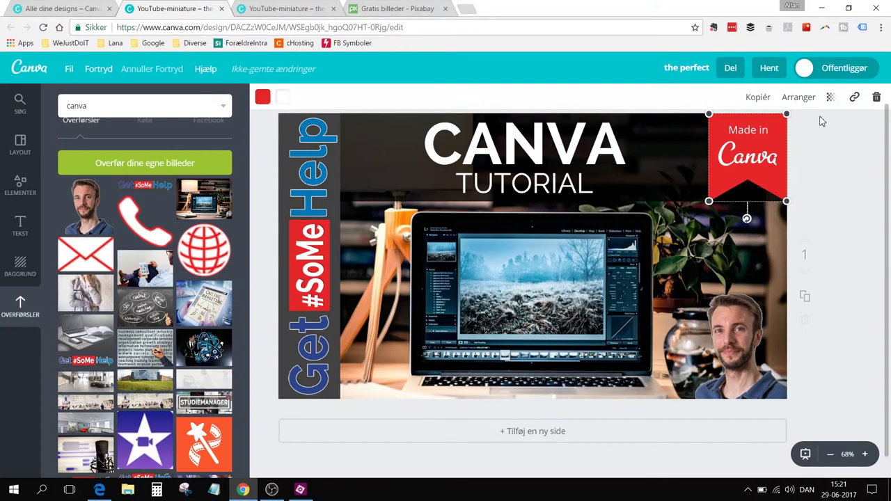
left_click(830, 98)
left_click_drag(810, 132, 764, 136)
left_click_drag(761, 135, 815, 135)
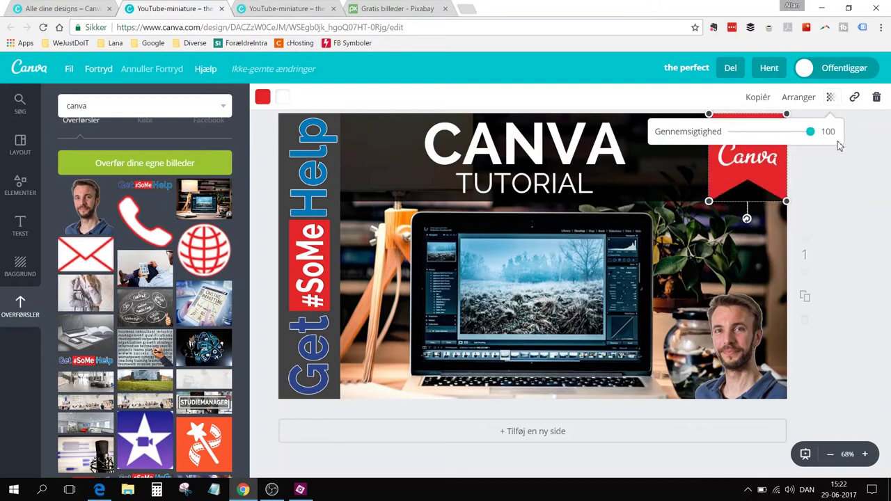
left_click(847, 239)
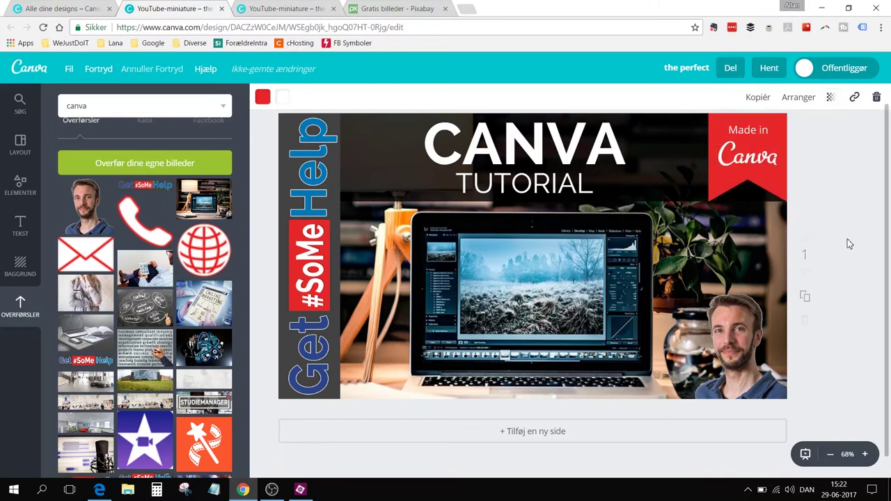
left_click(717, 122)
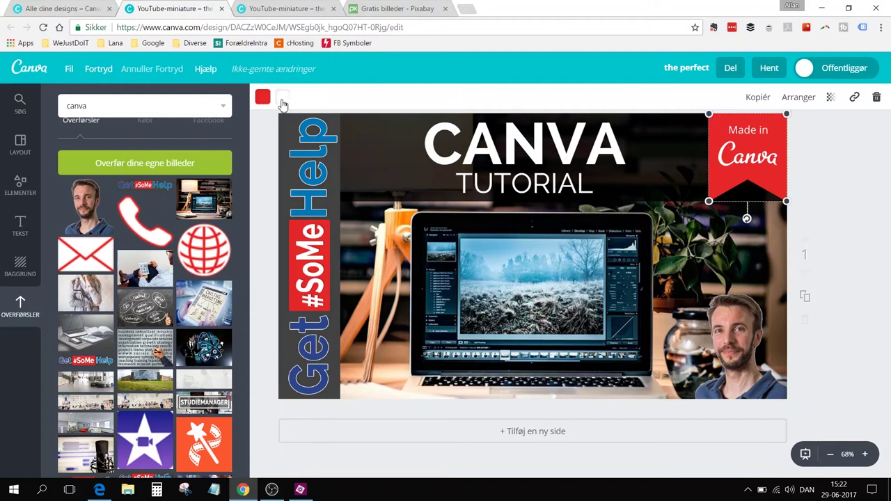
left_click(813, 203)
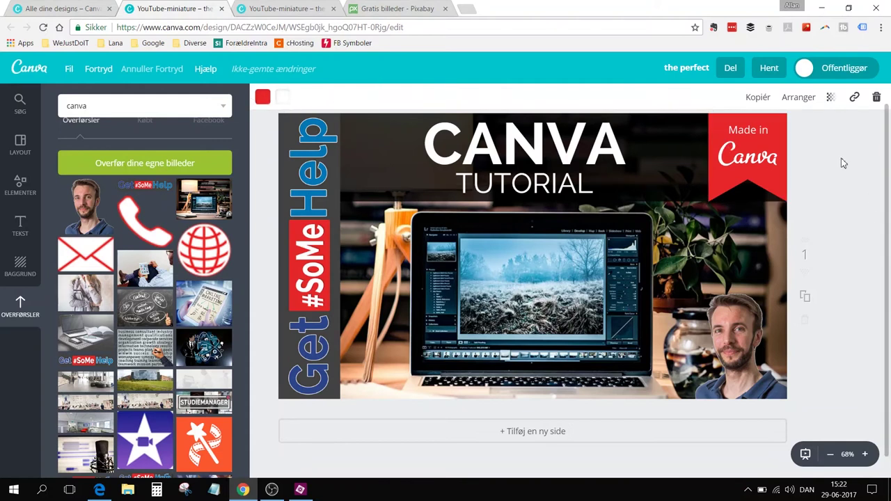
Examine the text colour palette and custom colour wheel for "CANVA" without changing the colour
left_click(513, 144)
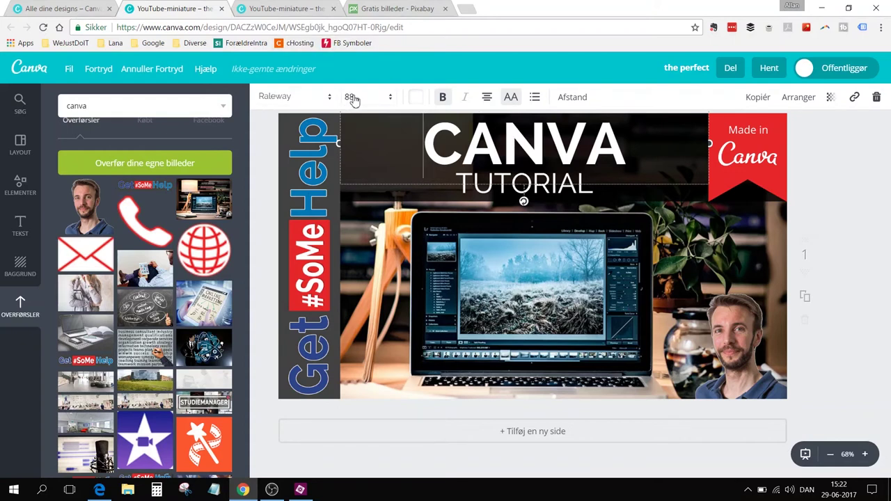
left_click(419, 100)
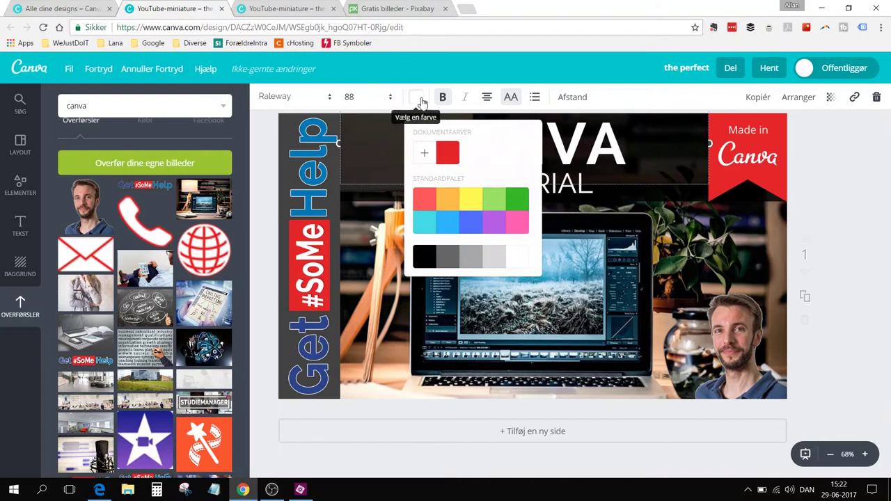
left_click(423, 154)
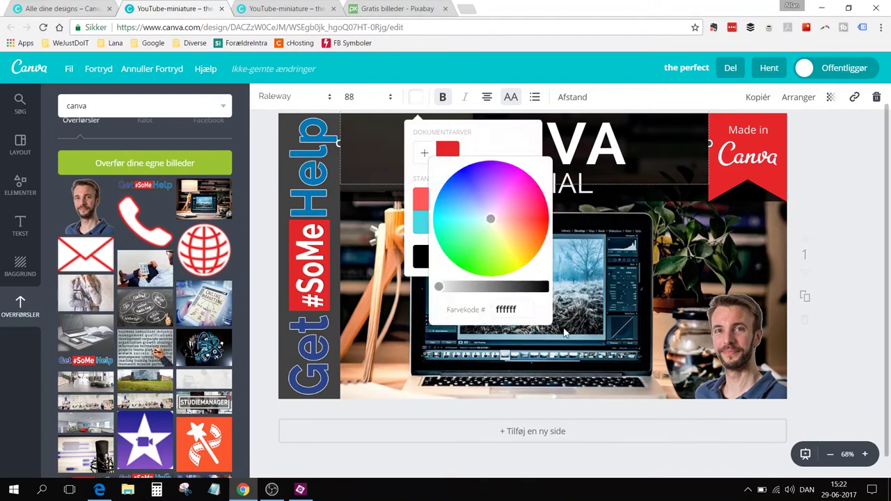
left_click(625, 94)
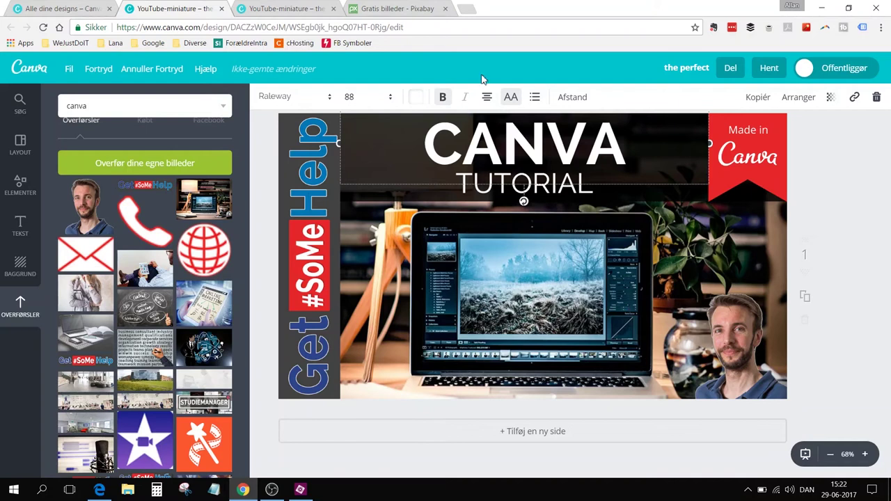
Try left alignment and lowercase letters on "CANVA", restoring centred alignment and uppercase
left_click(487, 97)
left_click(490, 131)
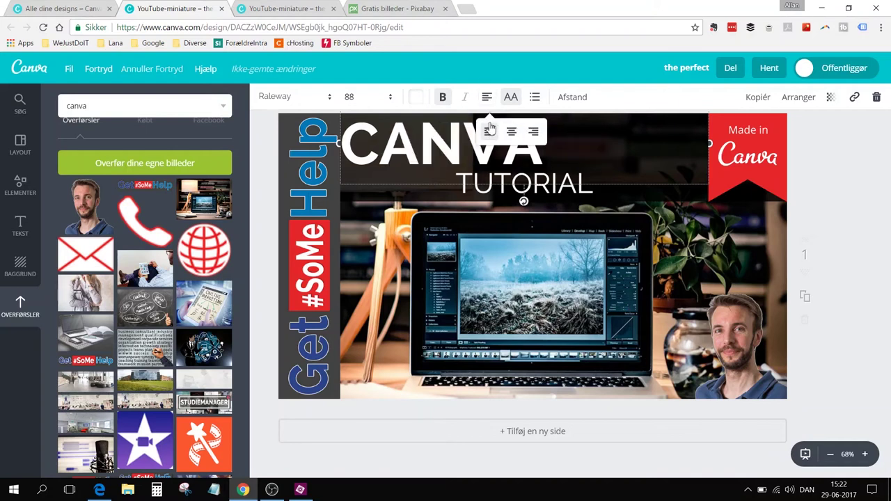
left_click(487, 97)
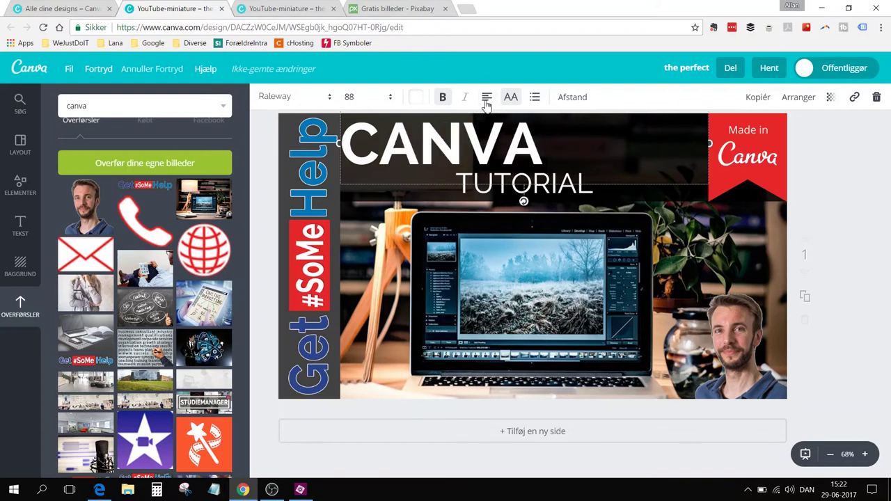
left_click(487, 97)
left_click(511, 131)
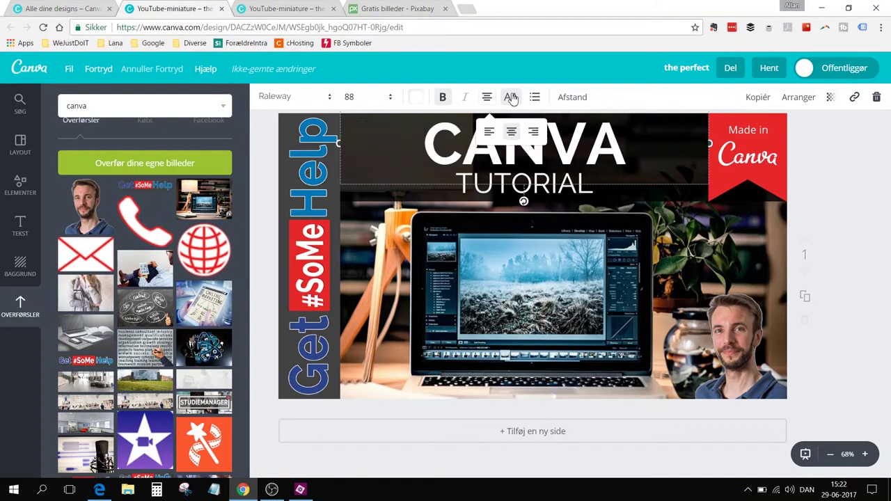
left_click(511, 99)
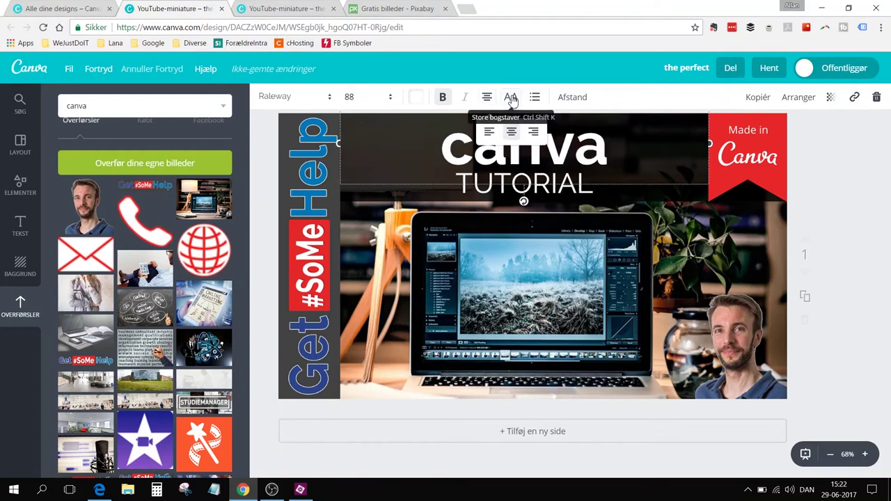
left_click(511, 98)
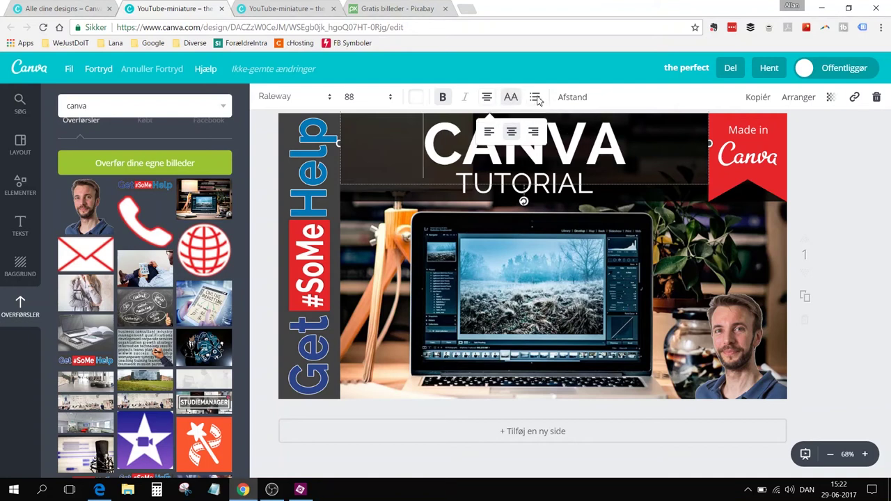
Try list formatting on the "CANVA" title and remove it again
left_click(536, 98)
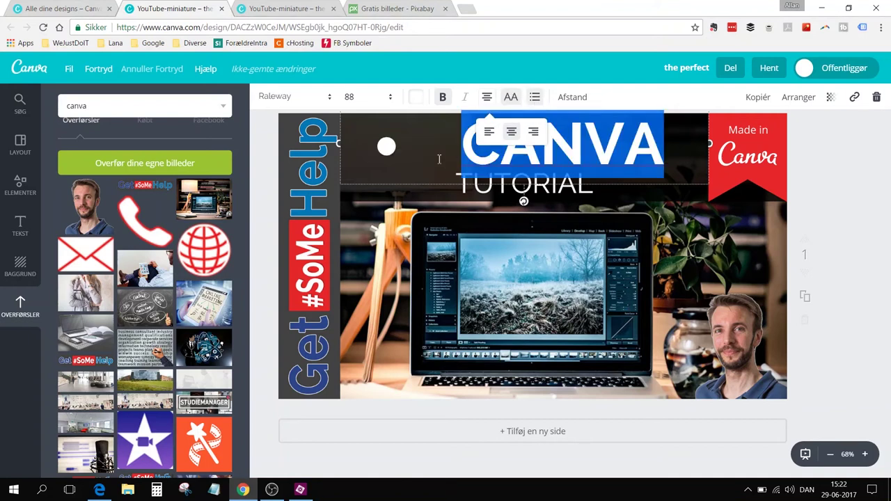
left_click(535, 99)
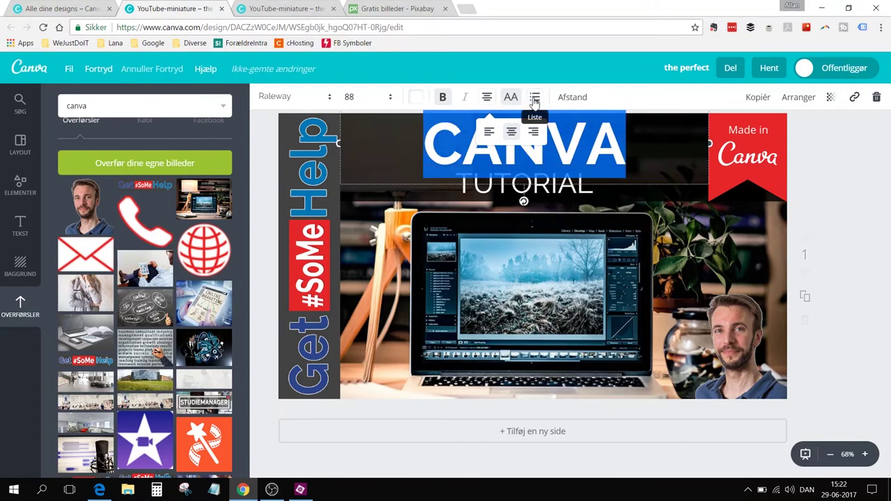
left_click(656, 166)
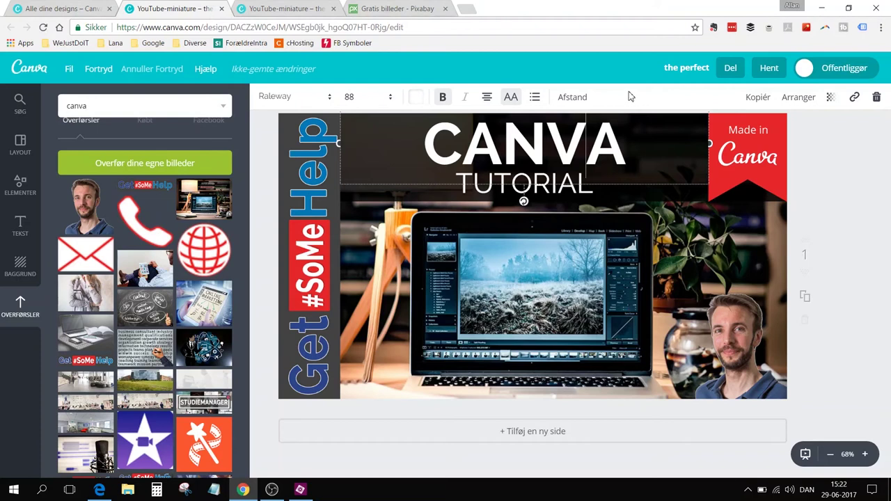
Try a letter spacing of 430 on the "CANVA" title and undo it
left_click(585, 100)
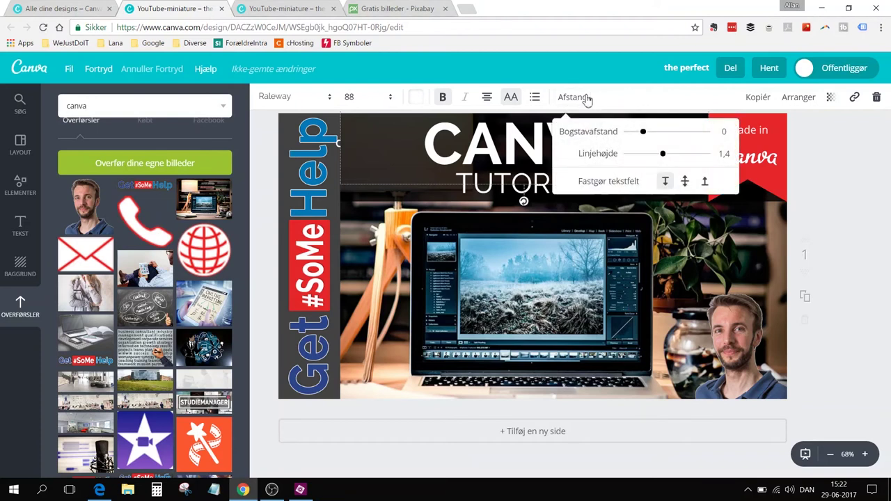
left_click_drag(643, 133, 681, 137)
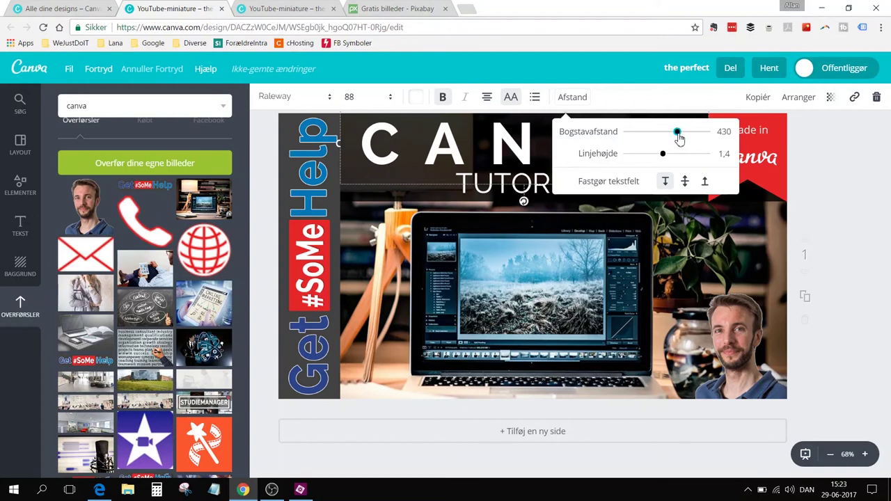
left_click(643, 99)
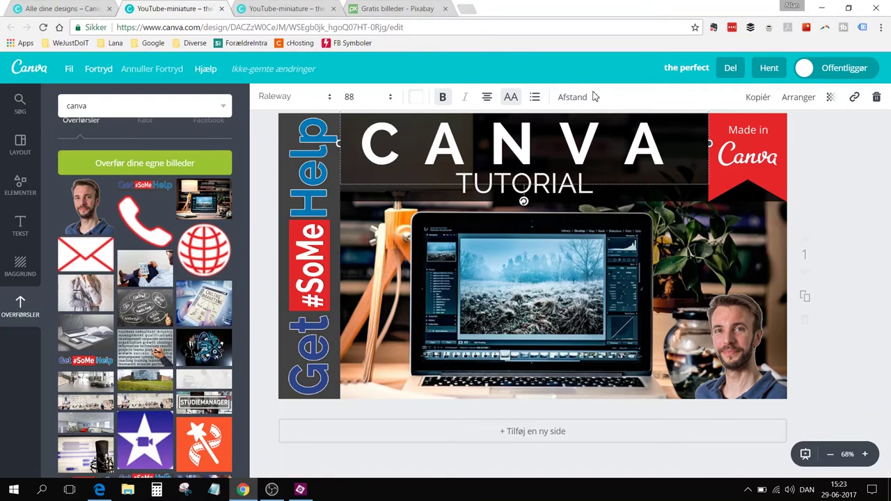
key("ctrl+z")
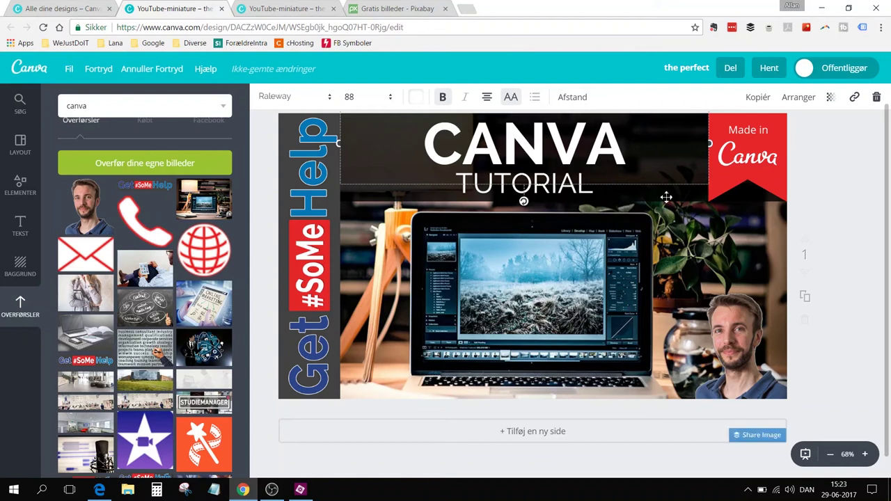
Set the line height of the "CANVA" title to 1,2
left_click(574, 98)
mouse_move(662, 154)
left_mouse_down()
mouse_move(670, 157)
mouse_move(657, 155)
left_mouse_up()
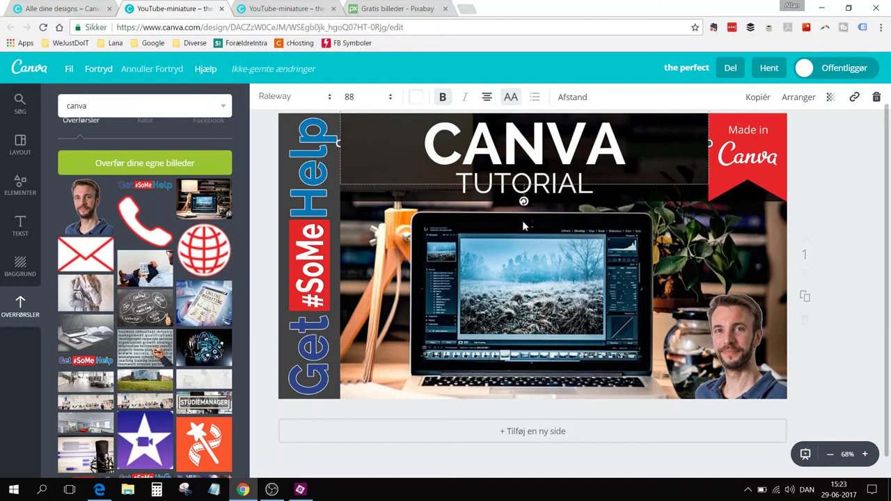
left_click(751, 146)
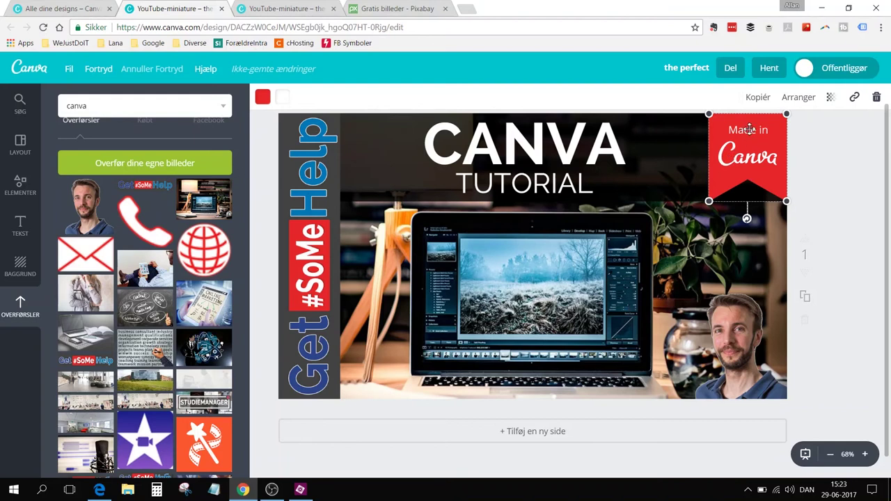
Add a second line reading ".COM" to the "CANVA" text and set its line height to 1,6
left_click(574, 141)
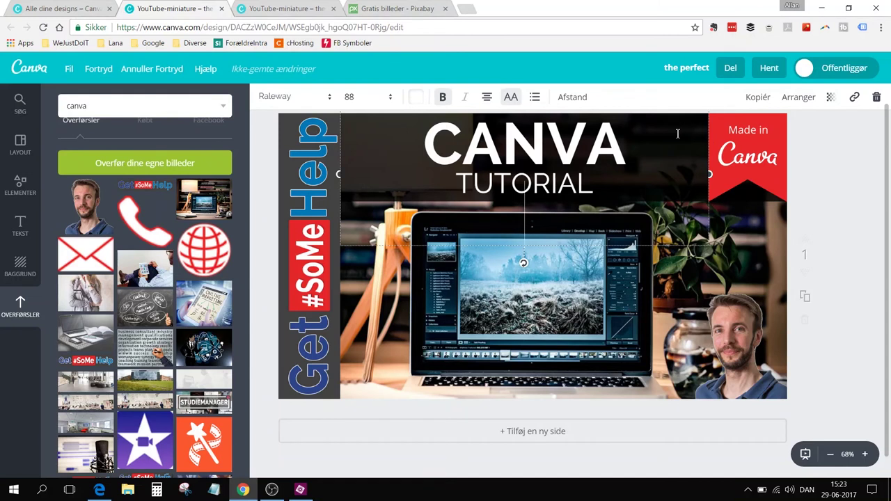
type(".COM")
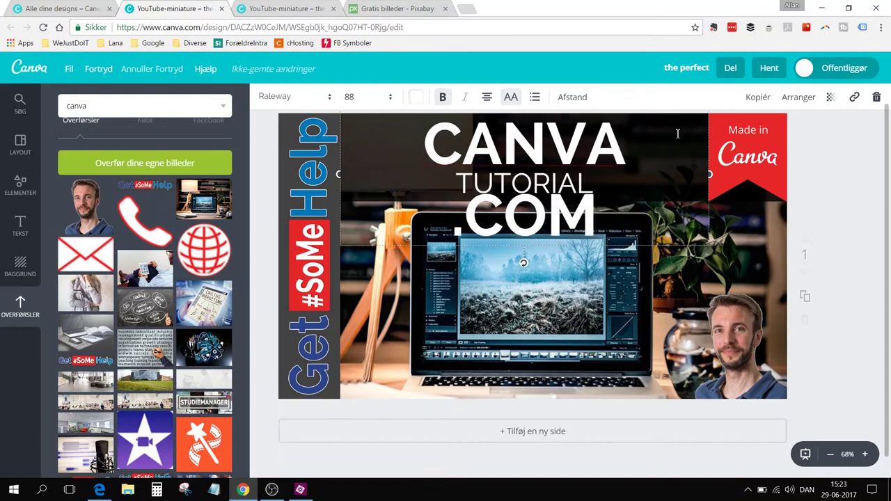
left_click(571, 97)
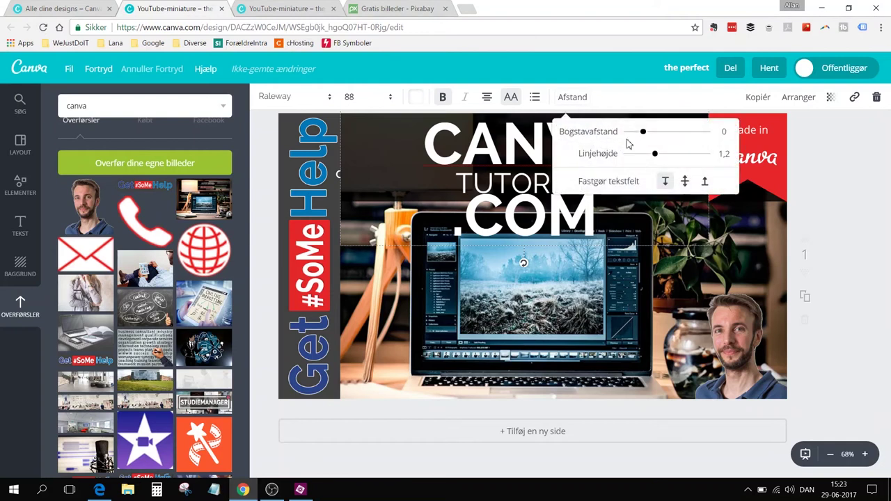
mouse_move(665, 158)
left_mouse_down()
mouse_move(686, 153)
mouse_move(659, 153)
mouse_move(671, 154)
left_mouse_up()
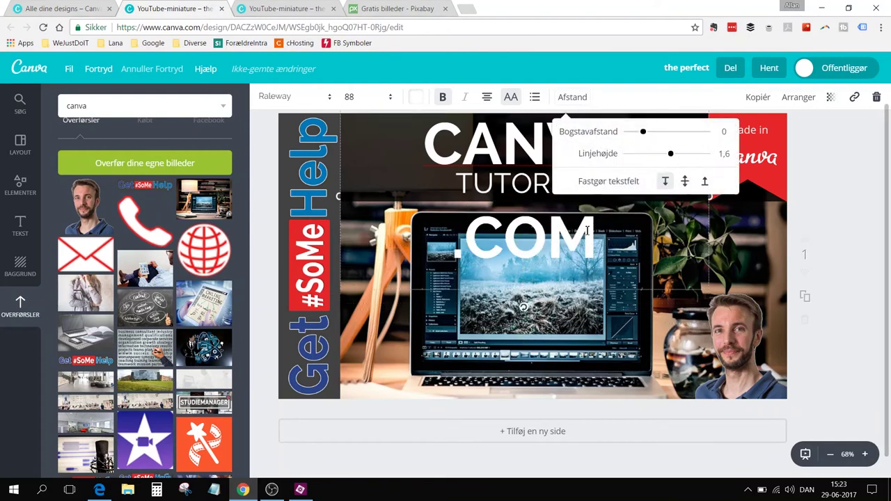
Delete the ".COM" line so the text box contains only "CANVA"
key("BackSpace")
key("BackSpace")
key("BackSpace")
key("BackSpace")
key("BackSpace")
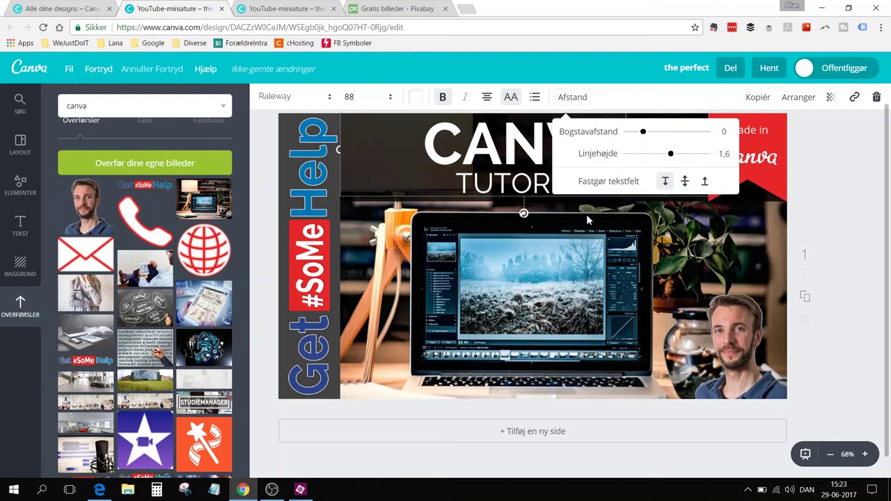
left_click(847, 228)
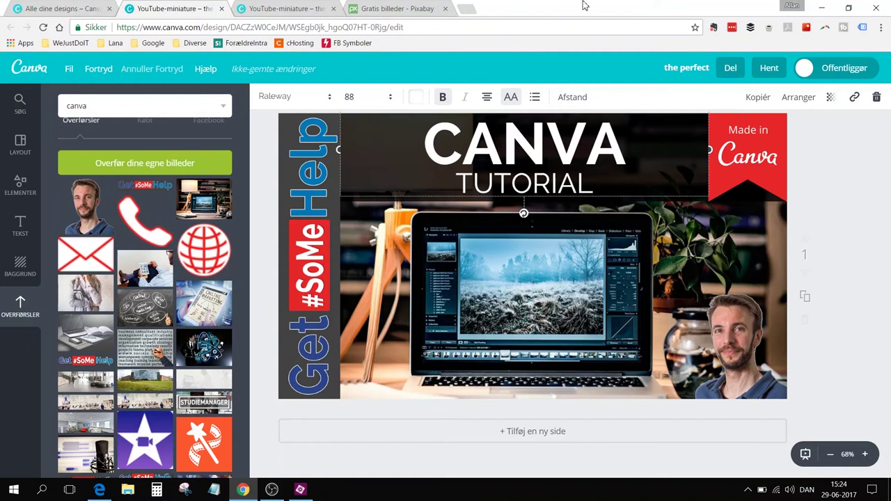
Switch to Pixabay, search for "redigering" and open the photo of a laptop beside a desk lamp
left_click(387, 14)
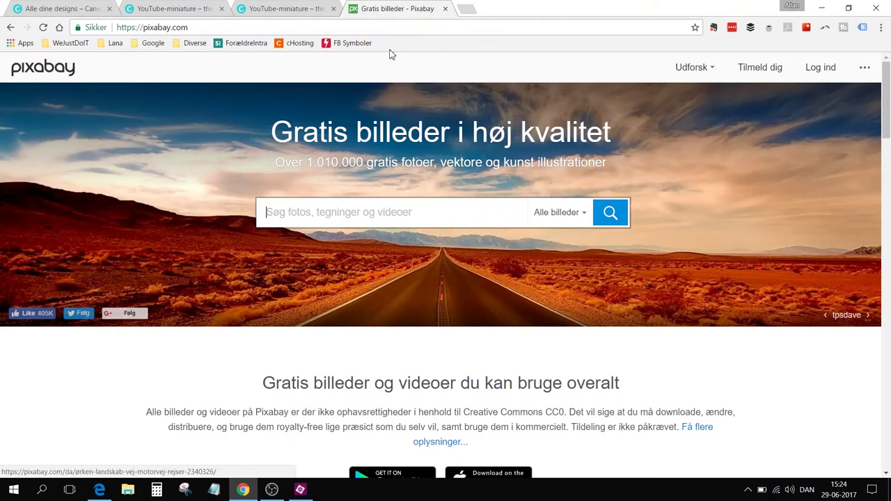
left_click(195, 30)
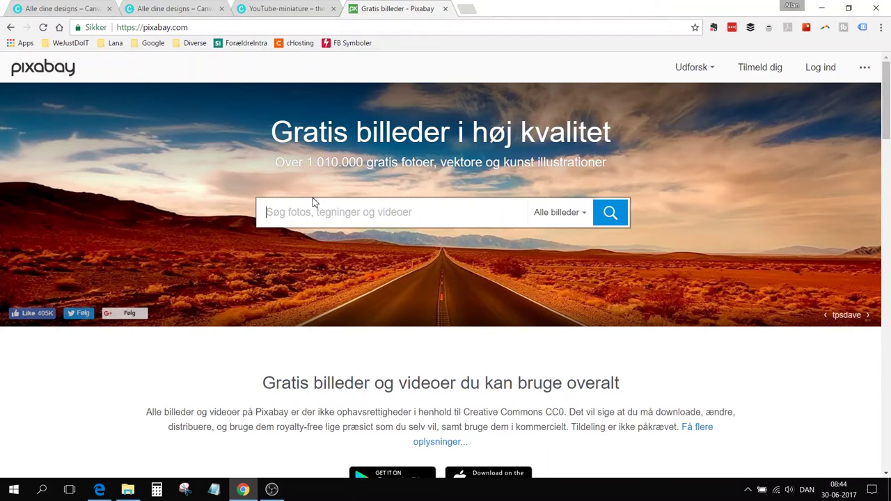
type("redigering")
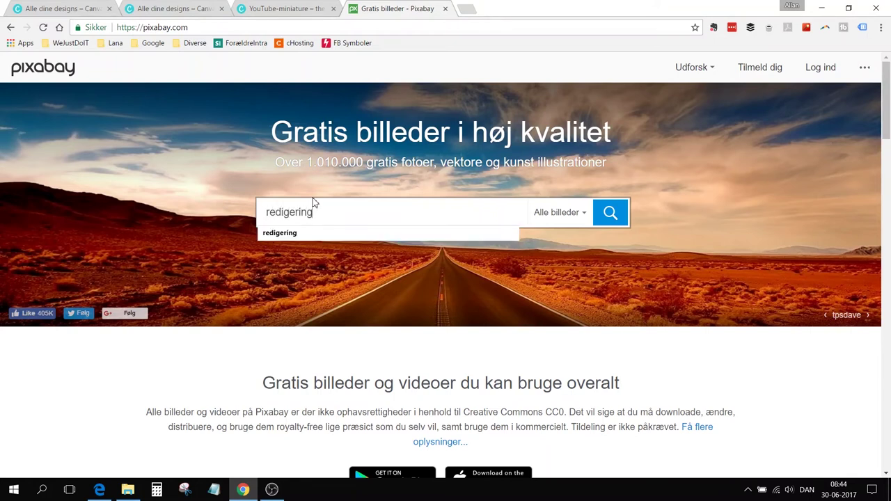
key("Return")
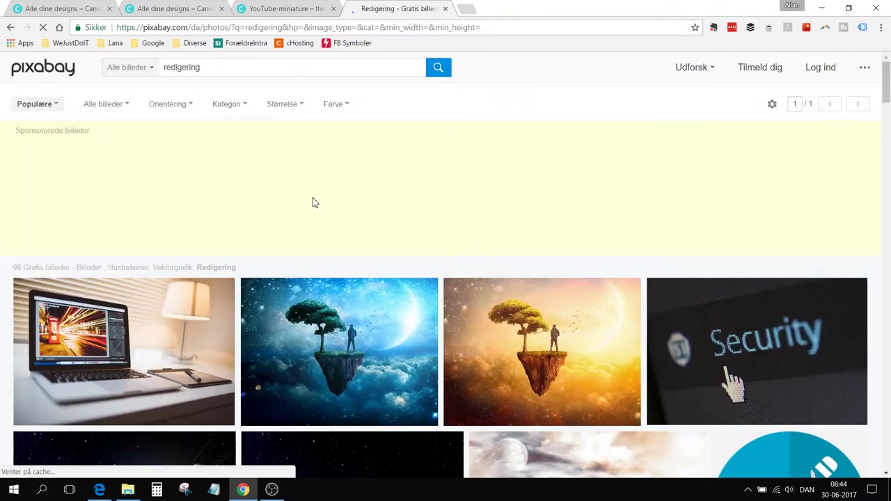
scroll(326, 229, "down", 5)
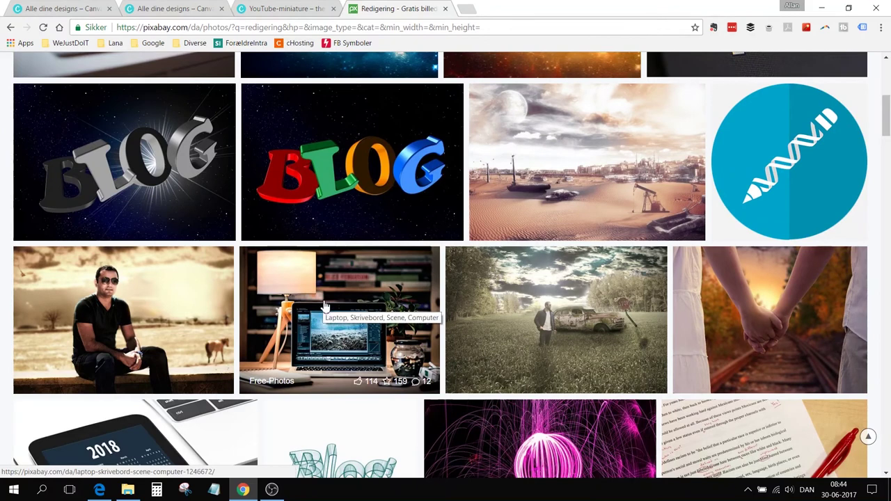
left_click(330, 301)
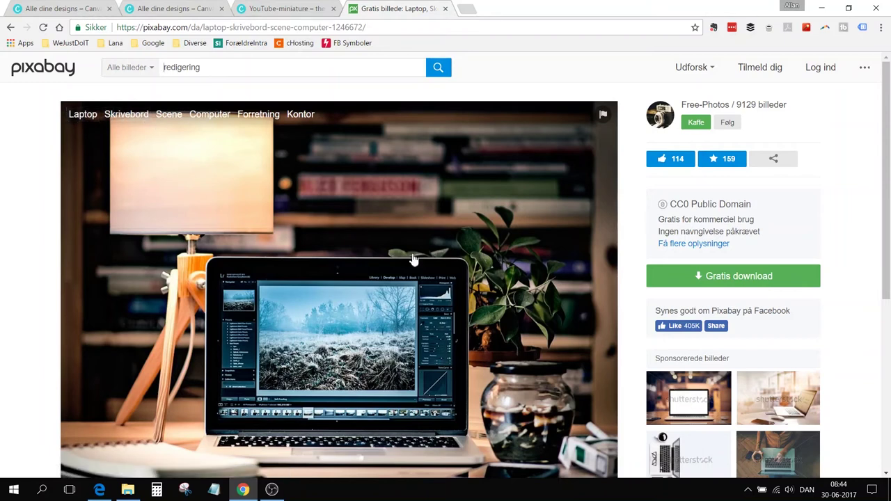
Browse the photos tagged Laptop and examine the one with a laptop, tablet and red-corded headphones
double_click(211, 65)
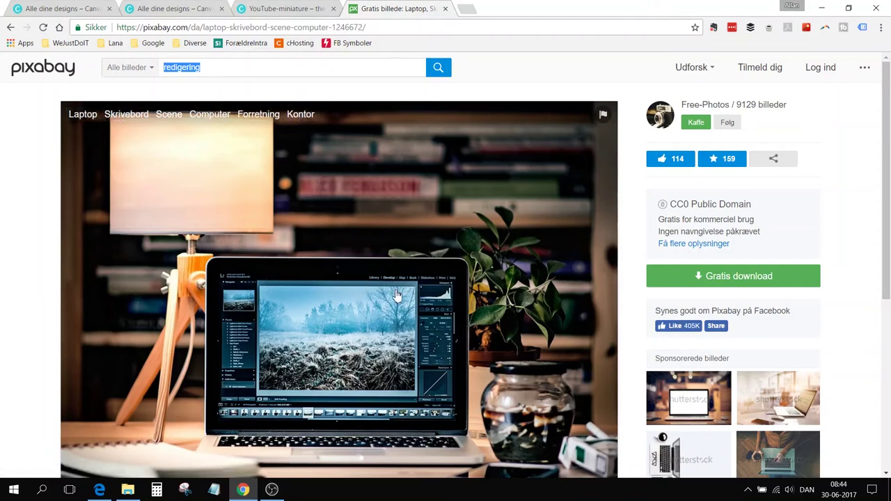
left_click(91, 117)
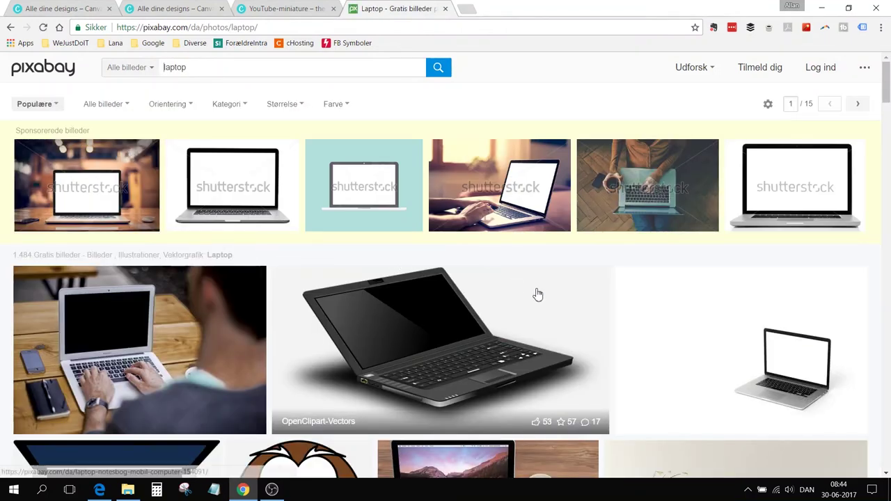
scroll(536, 292, "down", 3)
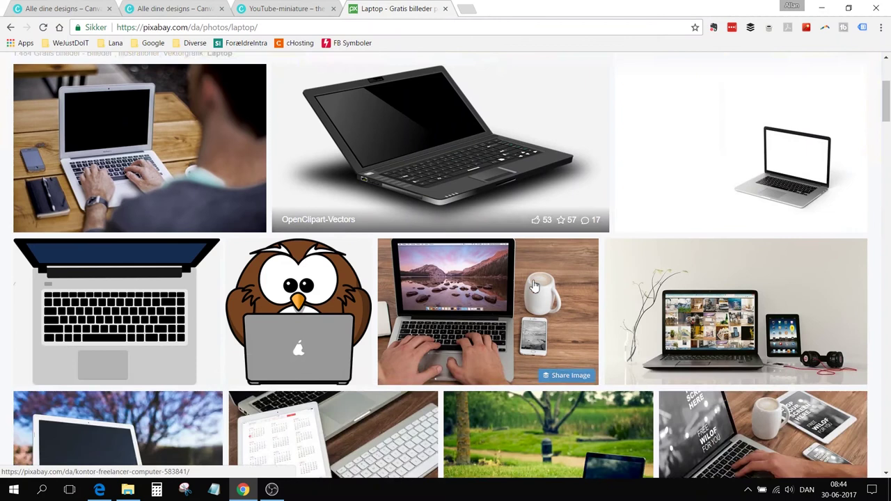
scroll(535, 285, "down", 1)
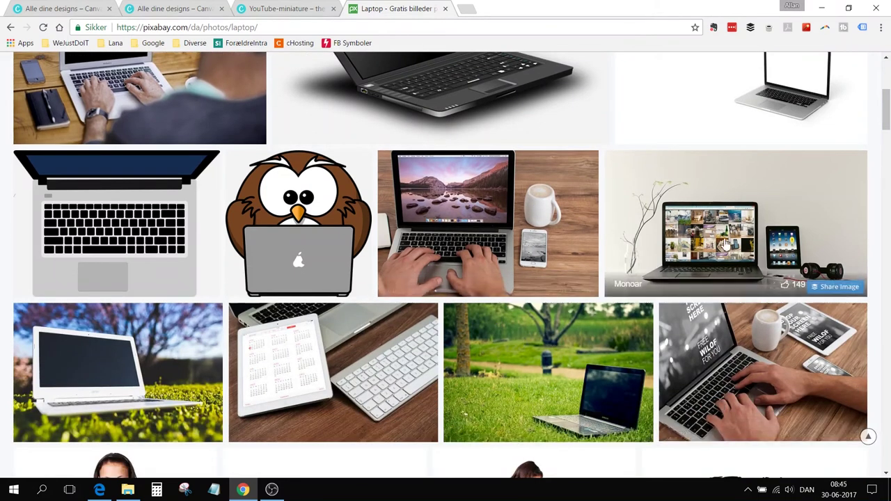
left_click(724, 244)
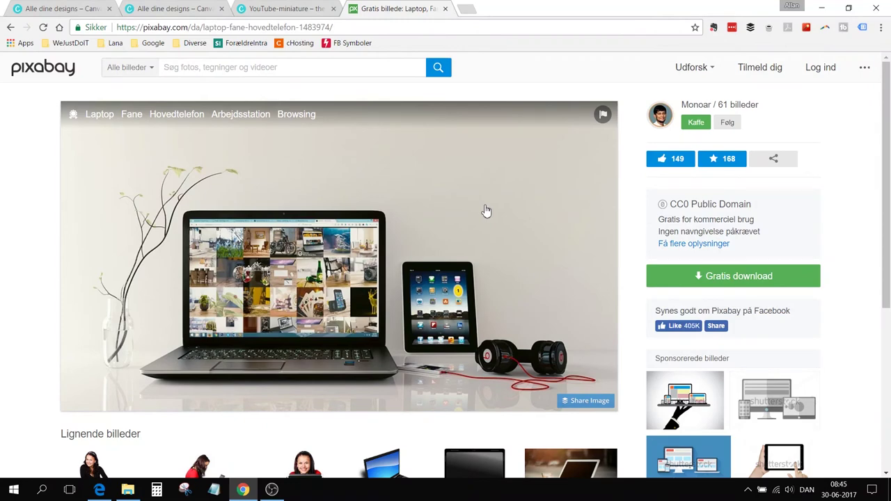
scroll(487, 216, "down", 3)
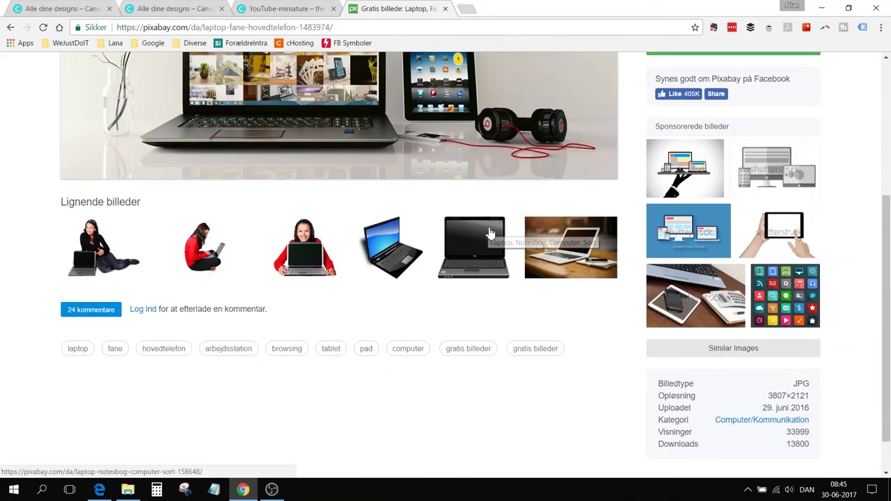
scroll(492, 240, "up", 3)
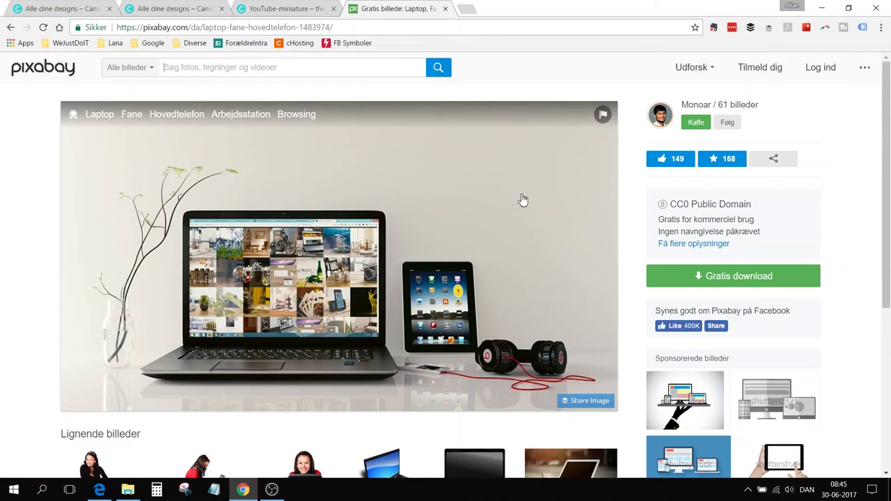
Switch back to Canva and create a new Facebook-opslag design
left_click(179, 10)
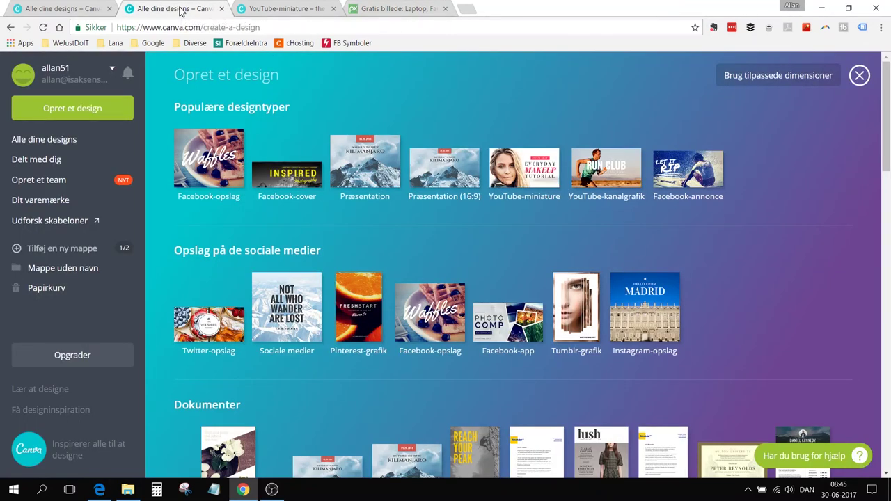
left_click(208, 162)
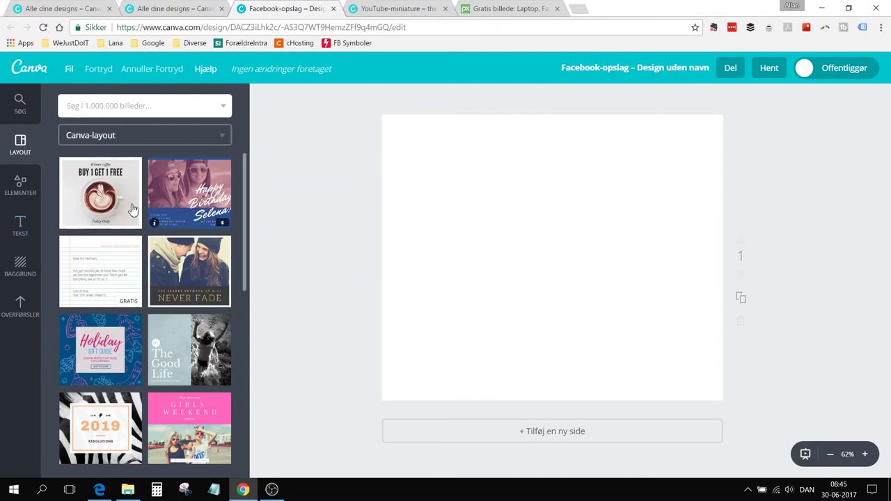
Compare the available element categories with the YouTube thumbnail design and browse the free graphics in the Jeg ♥ Canva collection
left_click(24, 190)
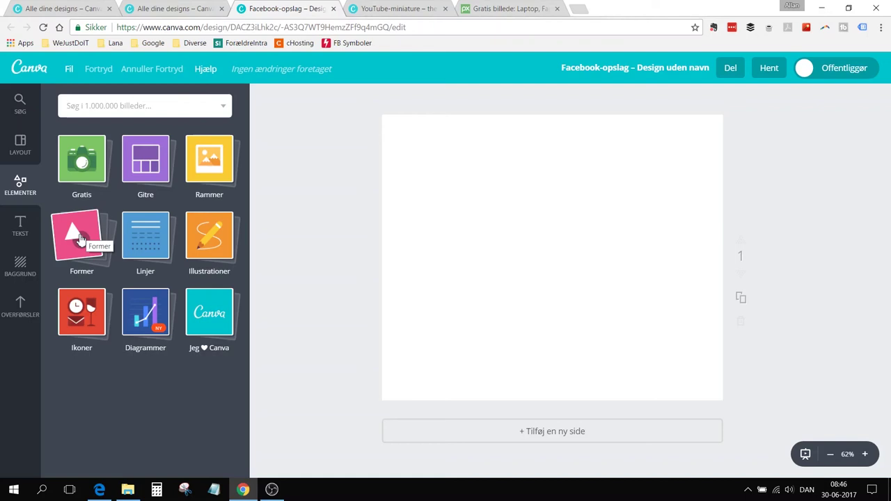
left_click(400, 9)
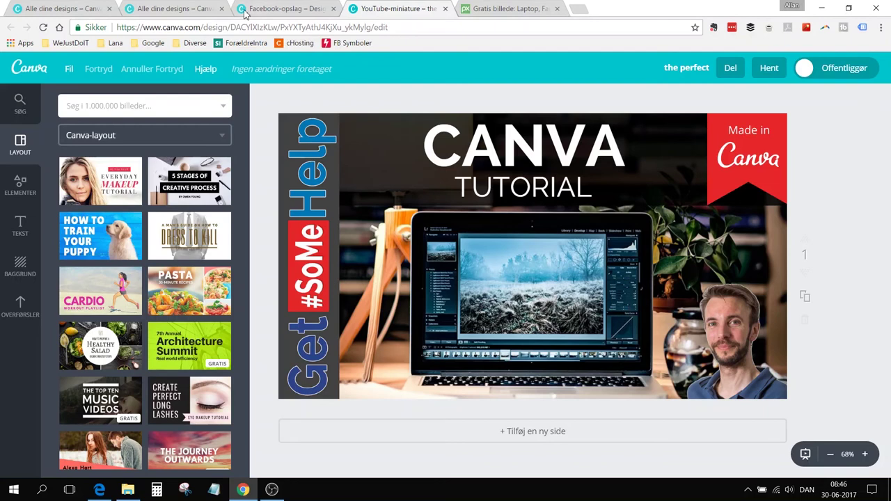
left_click(158, 9)
left_click(265, 9)
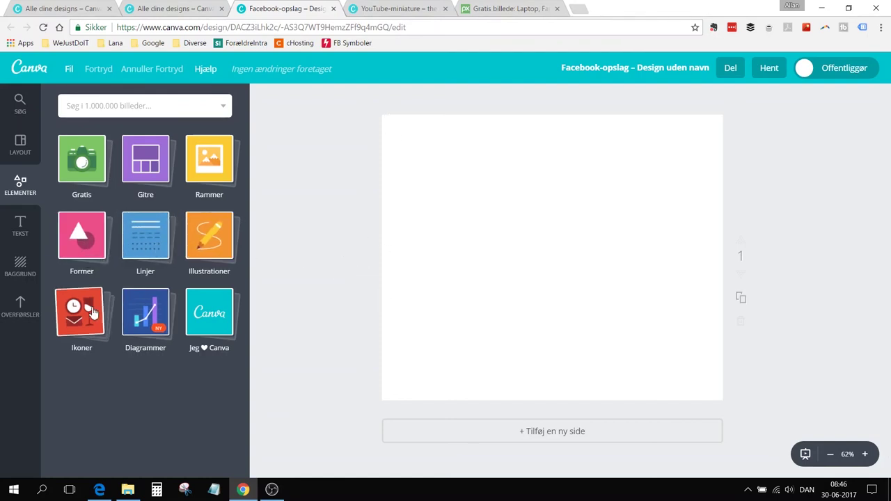
left_click(216, 315)
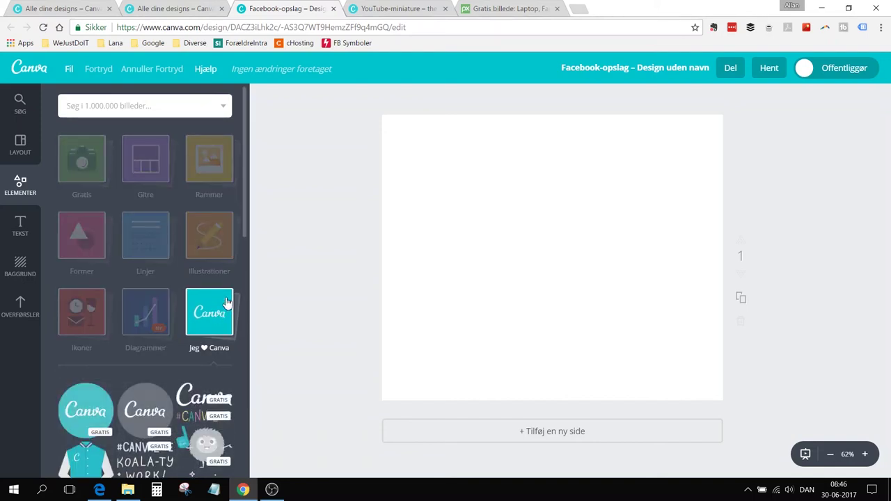
scroll(209, 292, "down", 5)
scroll(180, 276, "down", 3)
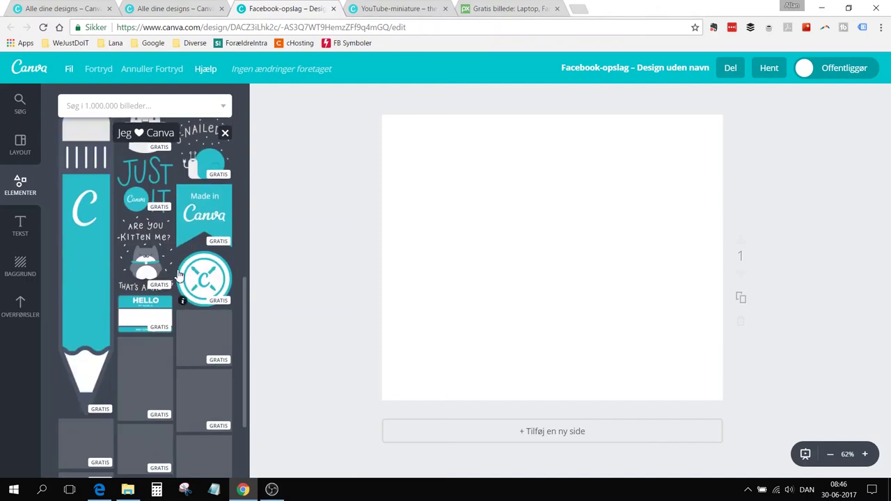
scroll(179, 276, "up", 6)
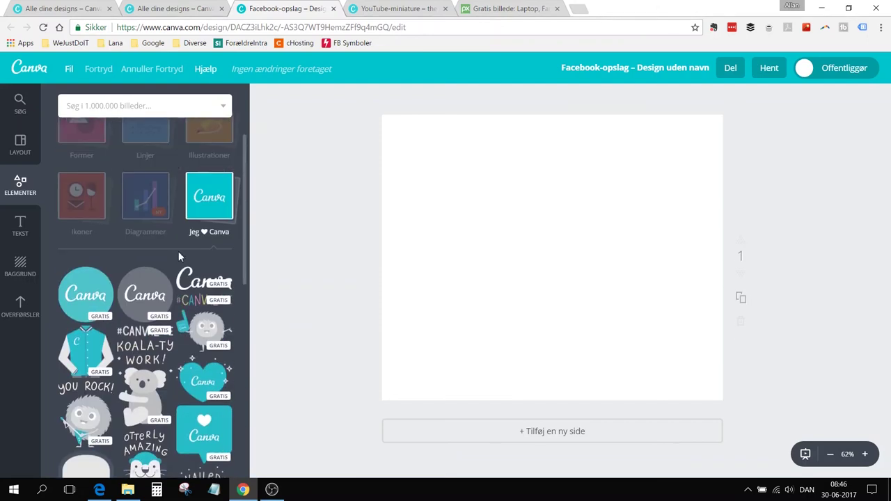
Add the free photo of a starry night sky with purple clouds from the Gratis elements to the page
left_click(84, 161)
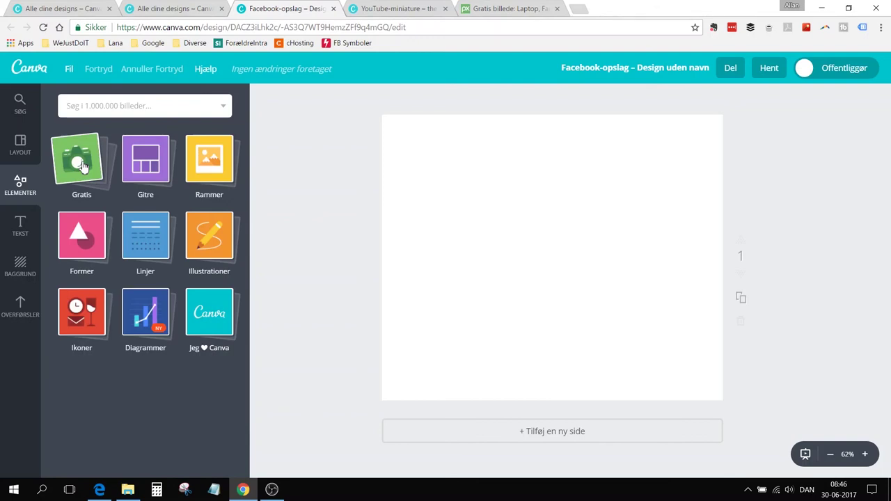
left_click(82, 164)
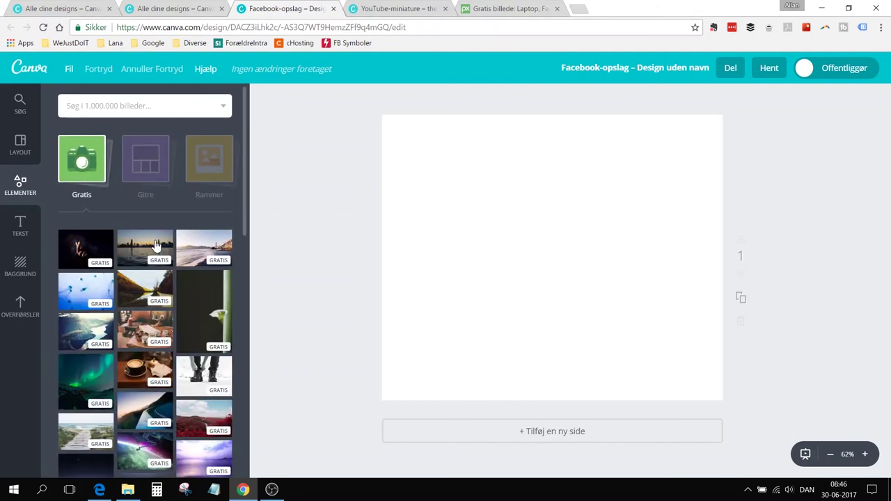
scroll(153, 271, "down", 10)
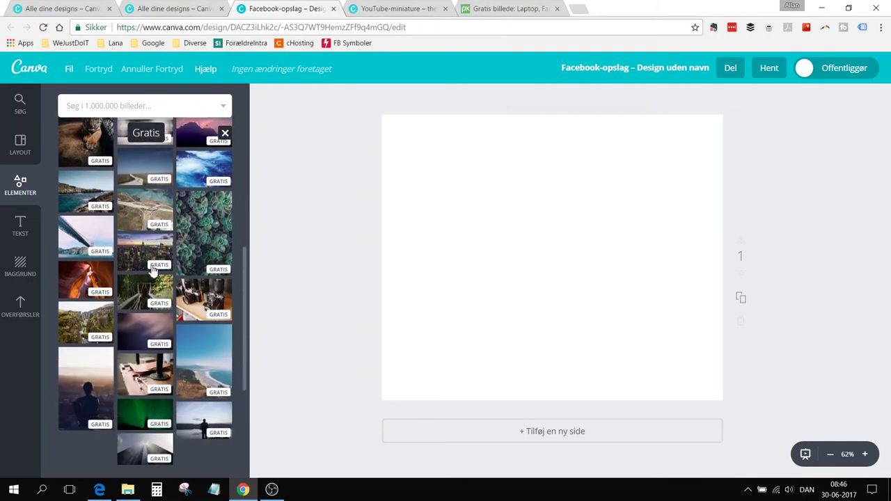
scroll(155, 268, "down", 3)
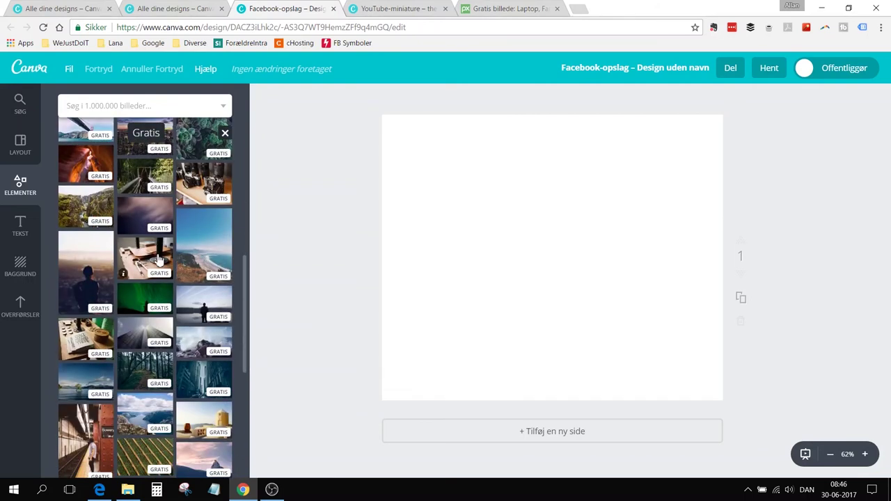
left_click(143, 219)
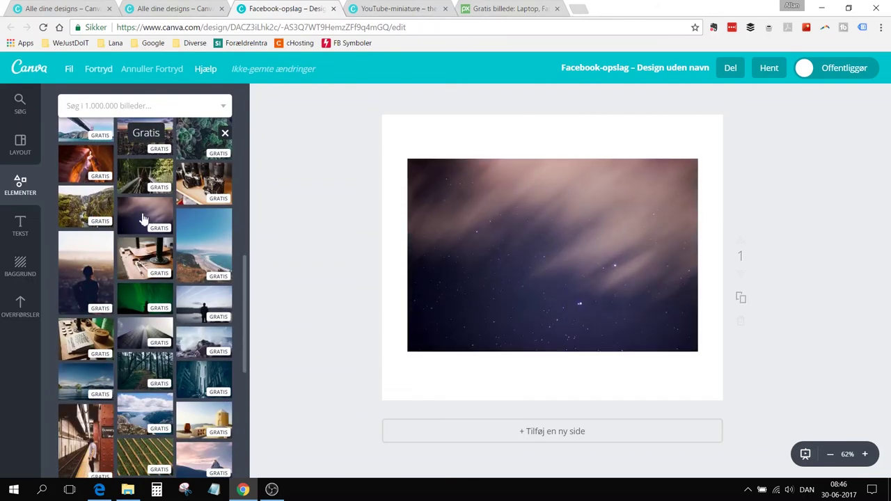
Align the starry sky photo with the page's upper-left corner and enlarge it to cover the whole page
left_click_drag(606, 299, 573, 253)
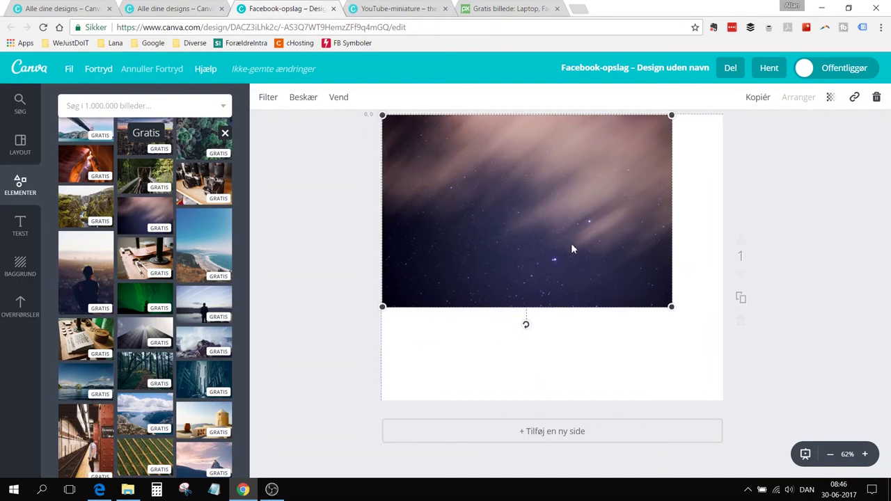
left_click_drag(671, 312, 787, 427)
left_click_drag(683, 330, 681, 330)
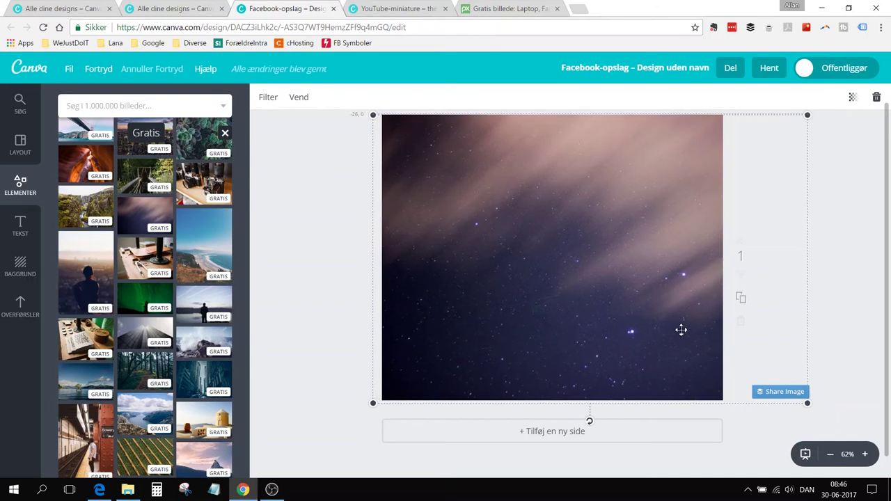
left_click(332, 264)
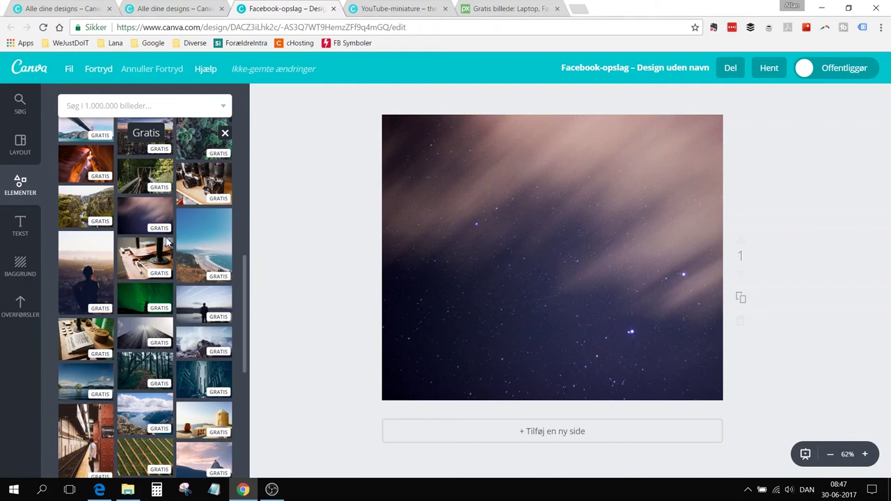
Add a square with rounded corners from the Former elements on top of the starry sky photo
scroll(228, 139, "down", 1)
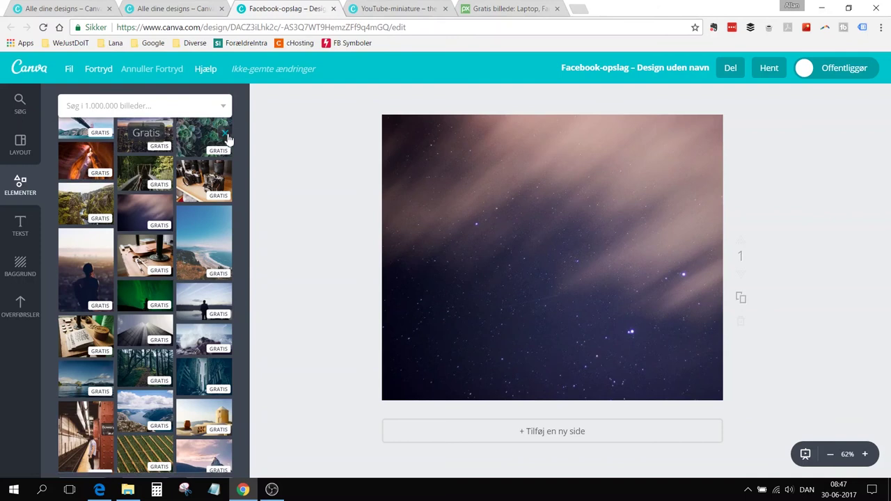
left_click(227, 136)
left_click(82, 237)
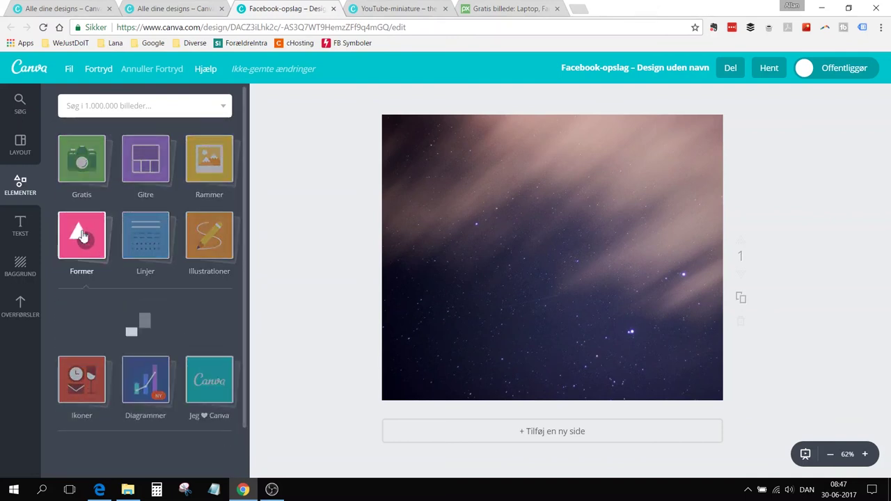
left_click(146, 336)
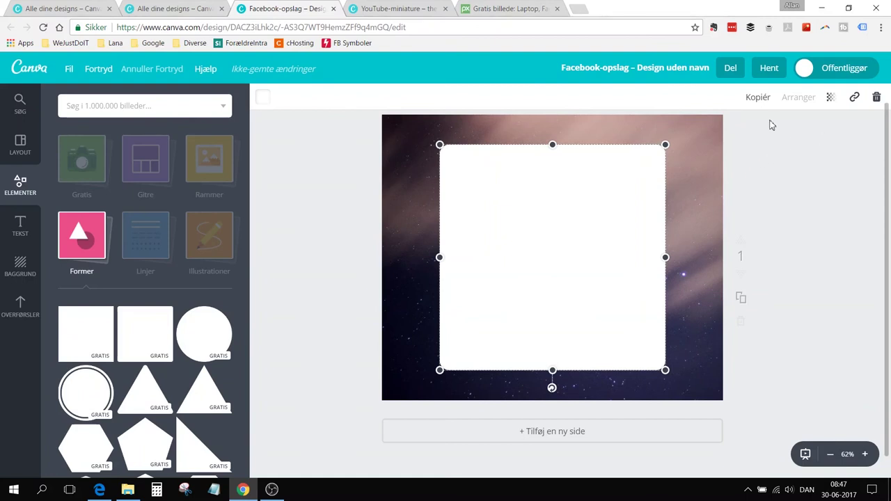
Fill the rounded square with black and set its Gennemsigtighed to 40
left_click(266, 99)
left_click(278, 257)
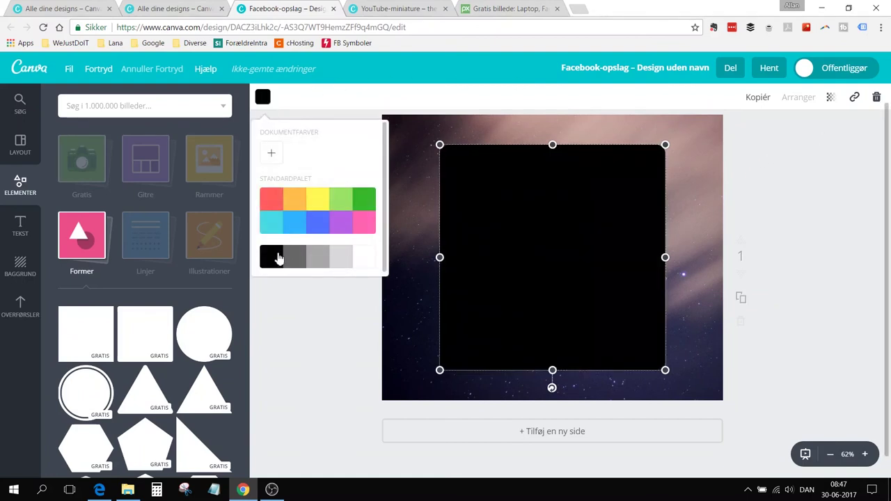
left_click(830, 98)
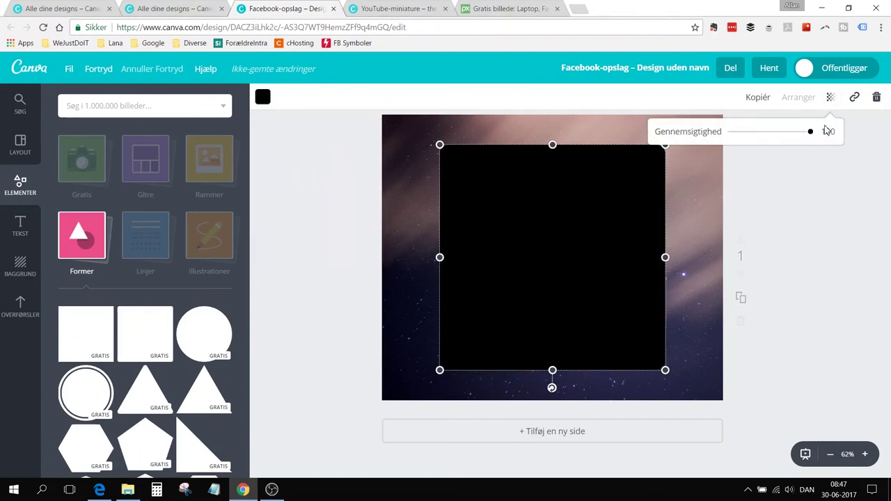
left_click_drag(811, 136, 766, 142)
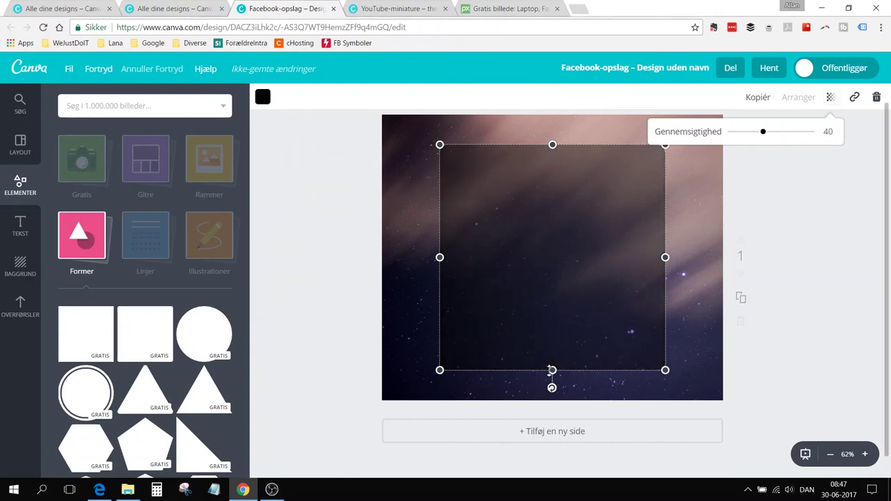
Reduce the dark shape's height from both edges to form a wide band and centre it on the page
left_click_drag(552, 370, 552, 315)
left_click_drag(552, 144, 557, 224)
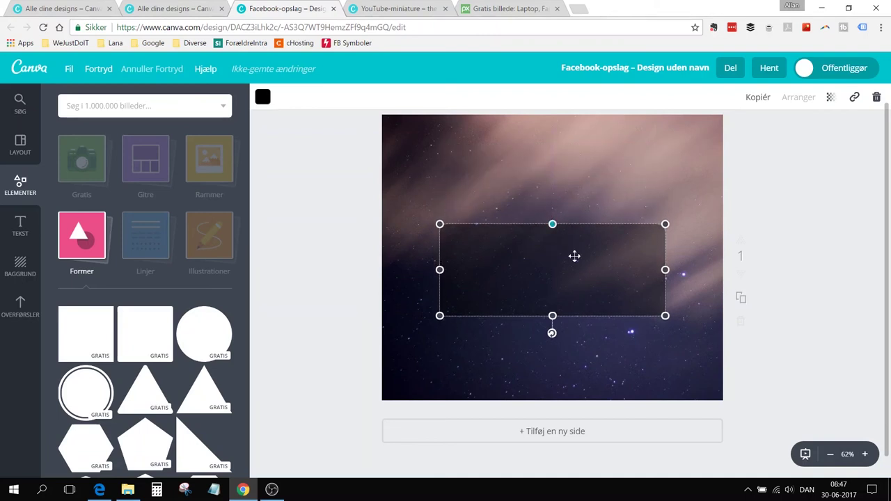
left_click_drag(588, 263, 588, 261)
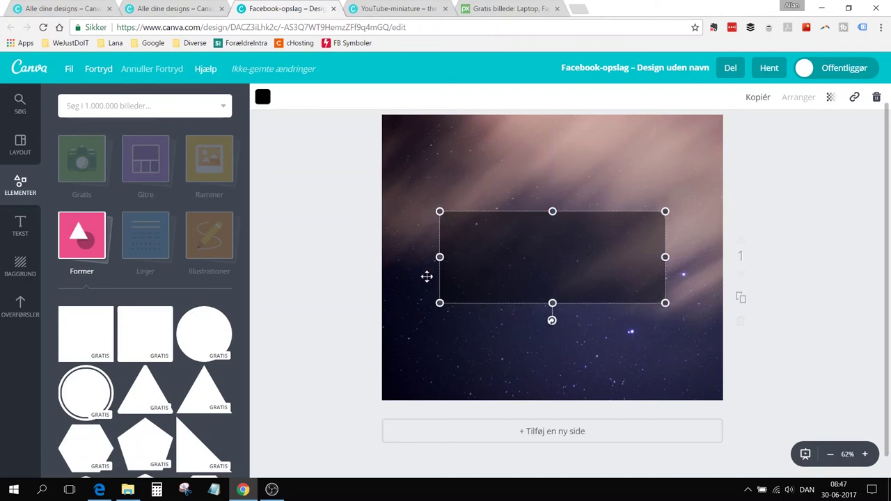
Add a white heading that reads "CANVA" on the first line and "Tutorial" on the second
left_click(21, 226)
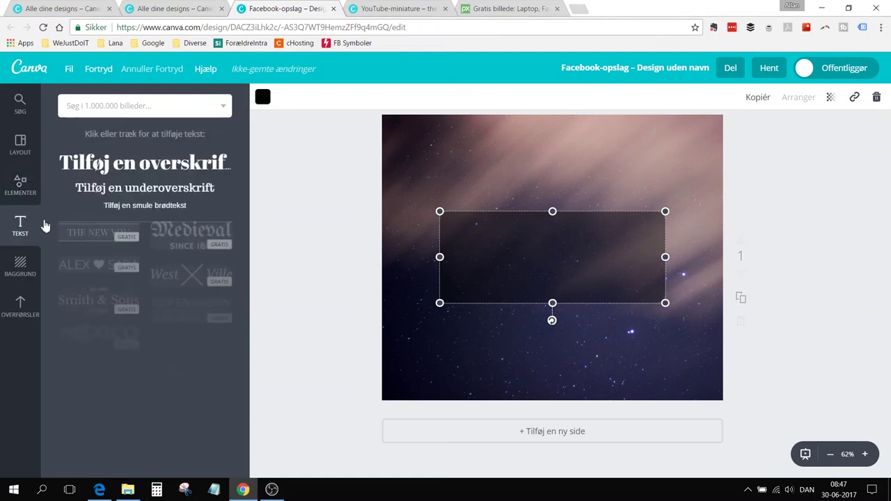
left_click(144, 162)
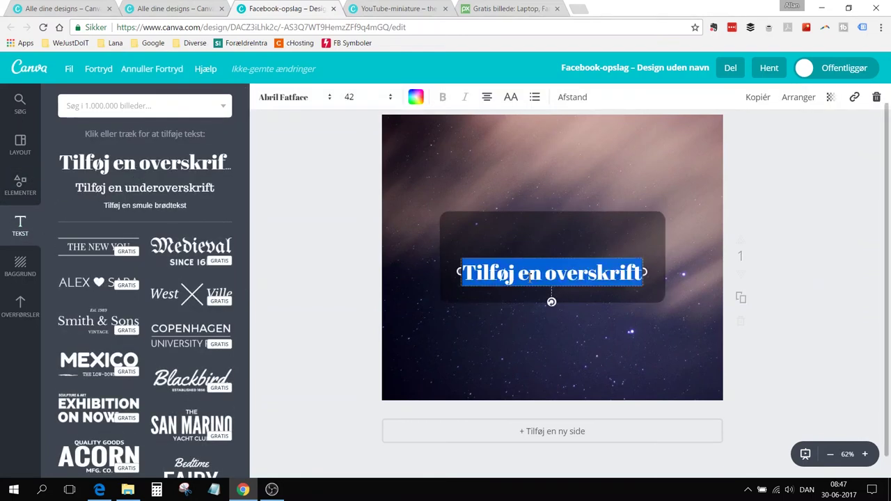
left_click(415, 97)
left_click(525, 264)
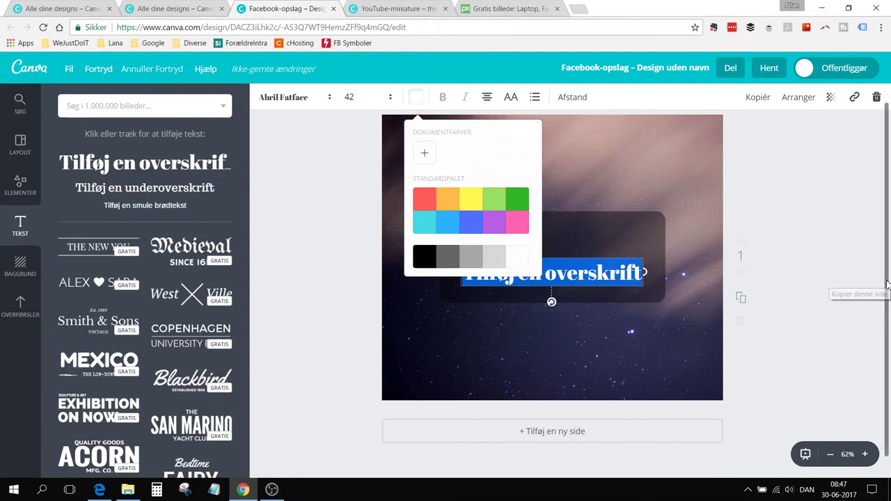
type("C")
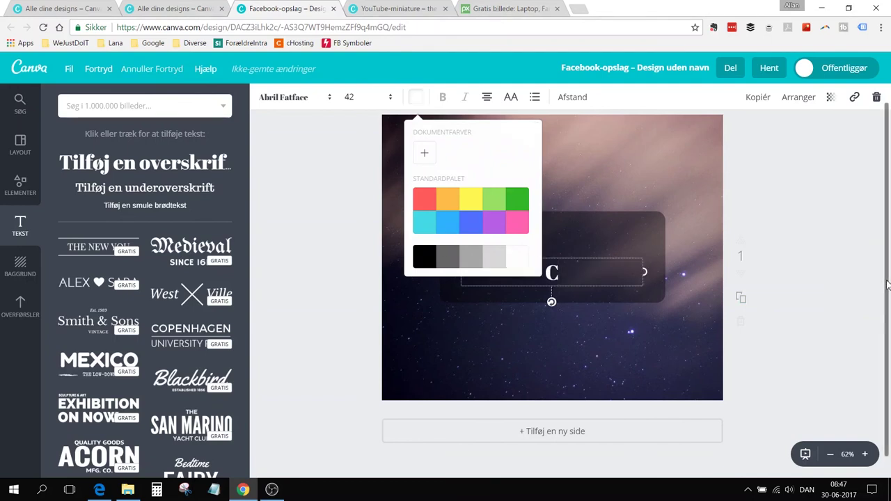
type("ANVA ")
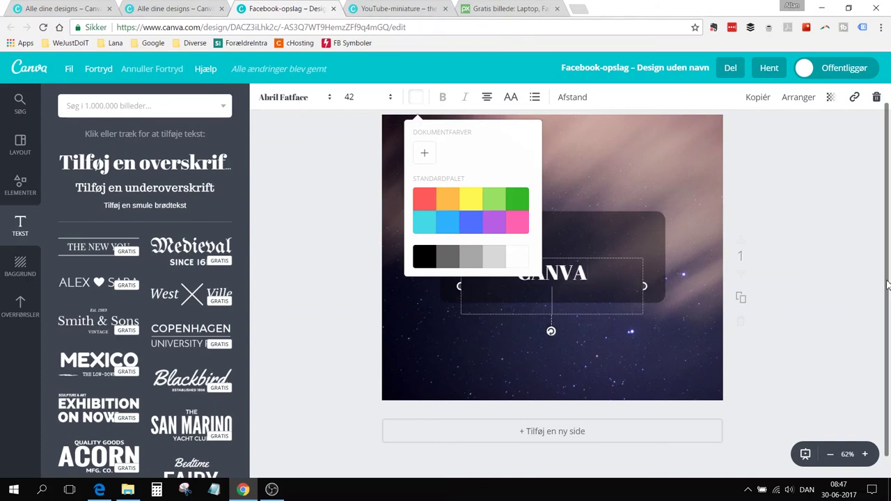
type("Tuto")
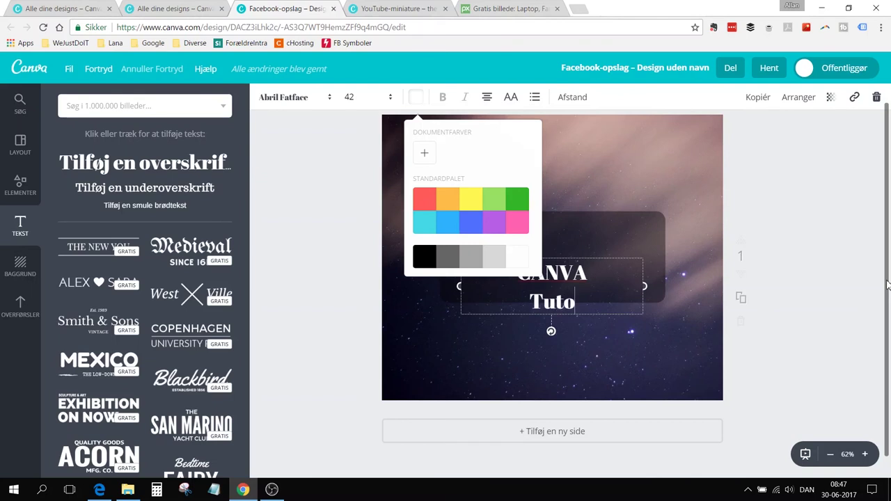
type("rial")
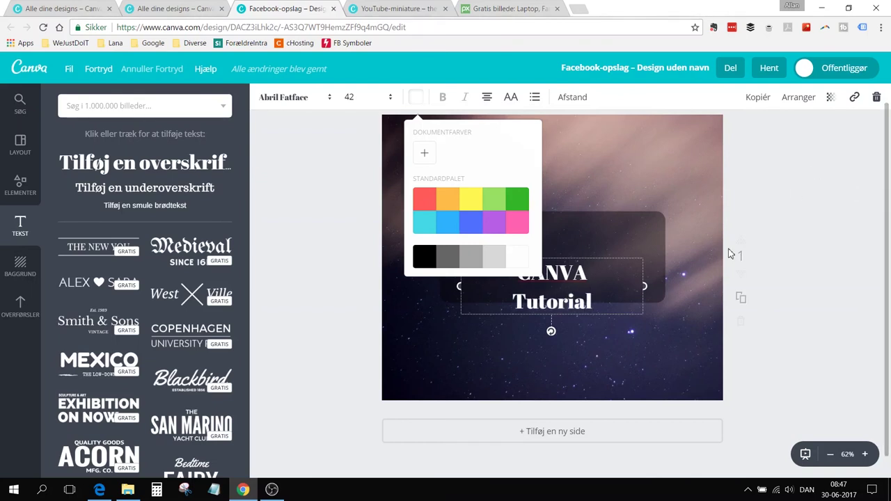
Nudge the two-line heading up until it is vertically centred inside the dark band
left_click(645, 287)
key("Up")
key("Up")
key("Up")
key("Up")
key("Up")
key("Up")
key("Up")
key("Up")
key("Up")
key("Up")
key("Up")
key("Up")
key("Up")
key("Up")
key("Up")
key("Up")
key("Up")
key("Up")
key("Up")
key("Up")
key("Up")
key("Up")
key("Up")
key("Up")
key("Up")
key("Up")
key("Up")
key("Up")
key("Up")
key("Up")
key("Up")
key("Up")
key("Up")
key("Up")
key("Up")
key("Up")
key("Up")
key("Up")
key("Up")
key("Up")
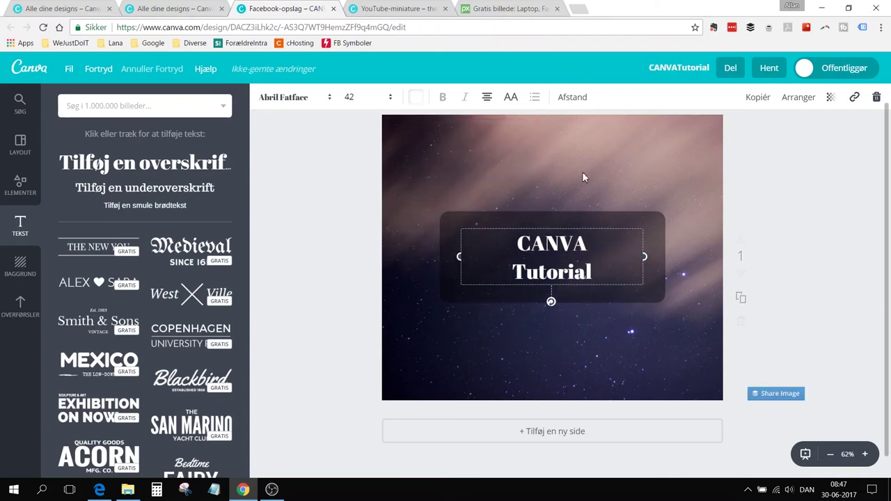
Widen the heading's text box on both sides to match the width of the dark band
left_click_drag(457, 257, 438, 257)
left_click_drag(645, 266, 665, 257)
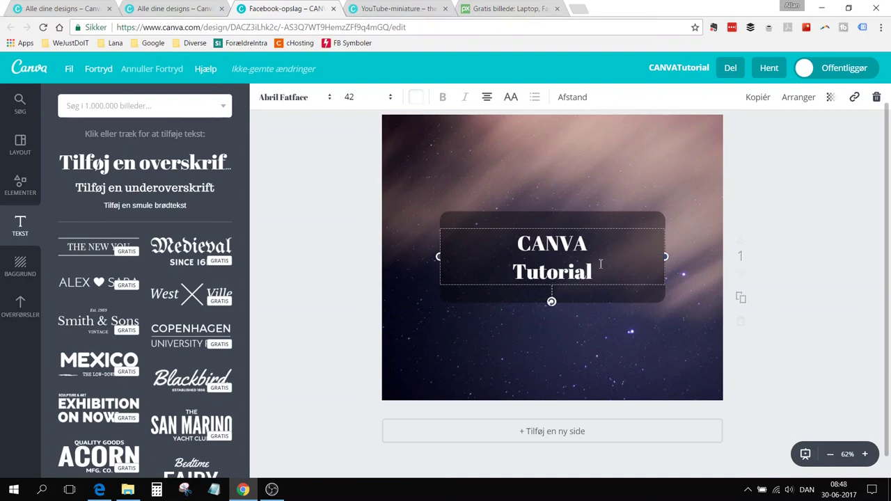
left_click(790, 225)
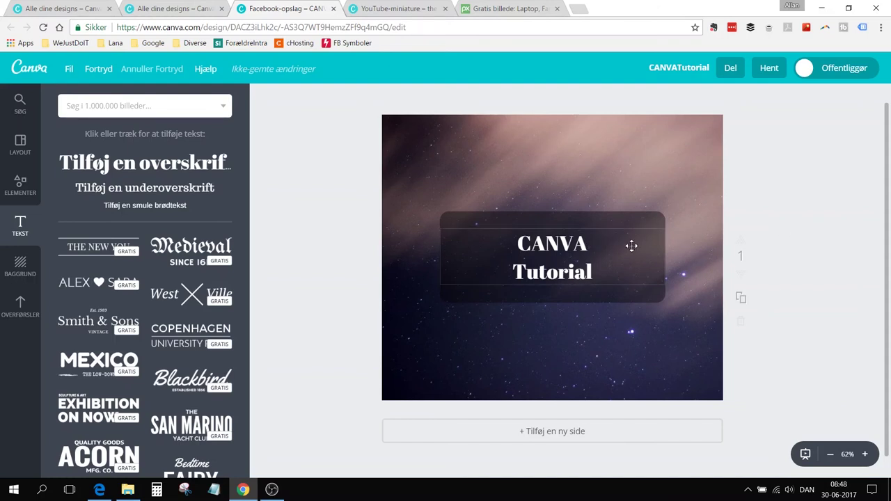
Replace the heading text with "FOTOKURSUS" and centre it vertically in the dark band
left_click(575, 259)
double_click(603, 270)
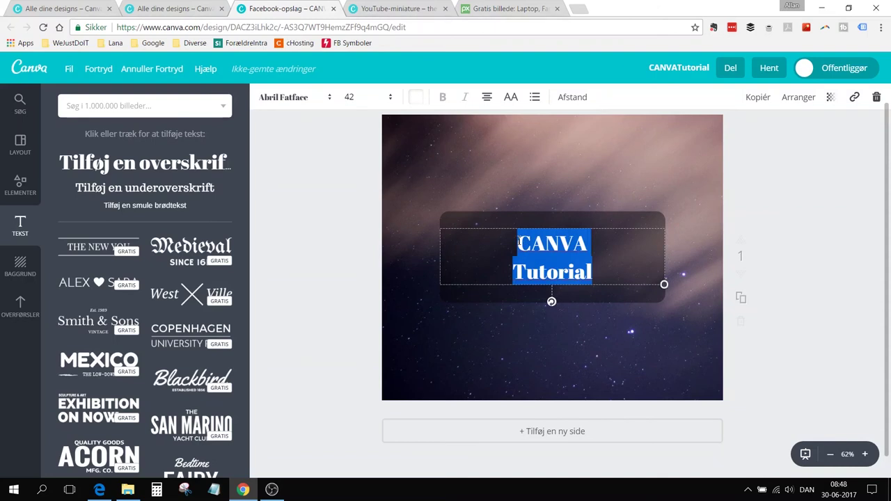
type("FOTOKURSUS")
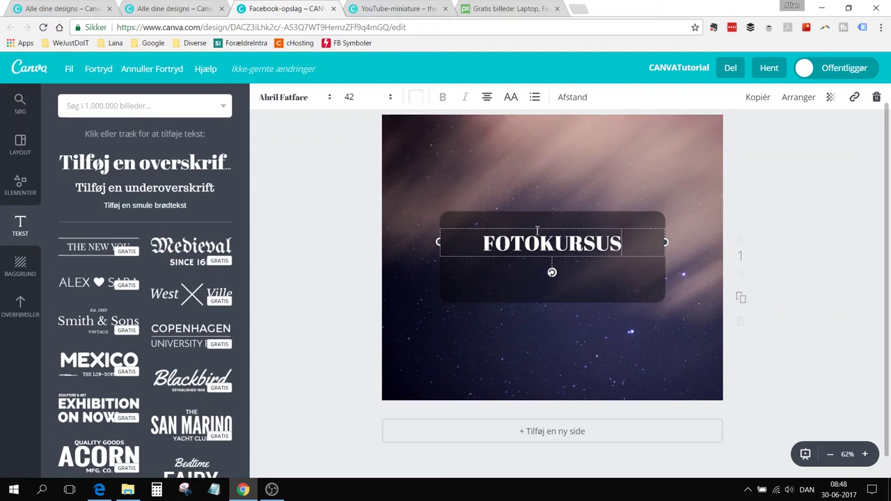
left_click_drag(537, 229, 536, 242)
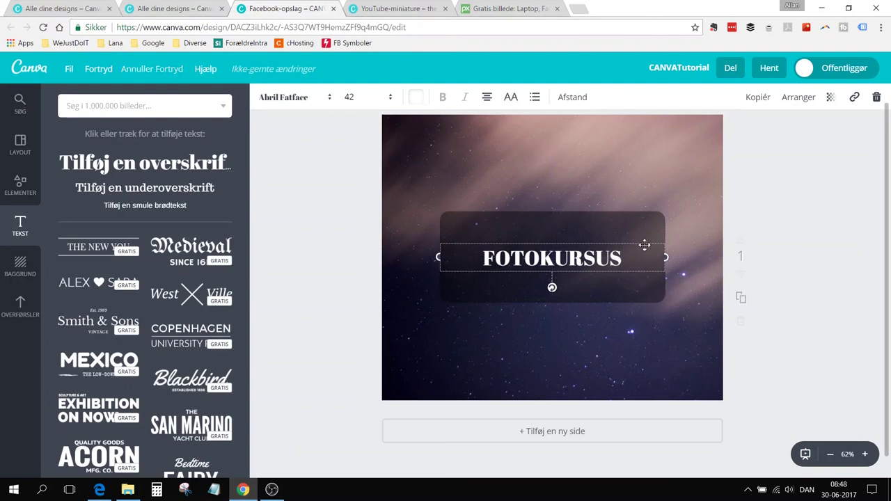
Reduce the dark band's height from above and below so it fits closely around the FOTOKURSUS heading
left_click(799, 264)
left_click(598, 300)
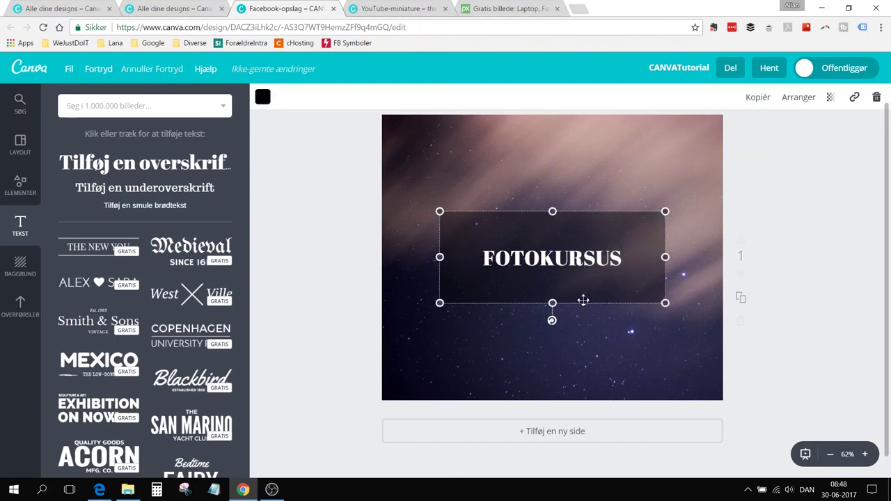
left_click_drag(552, 304, 552, 291)
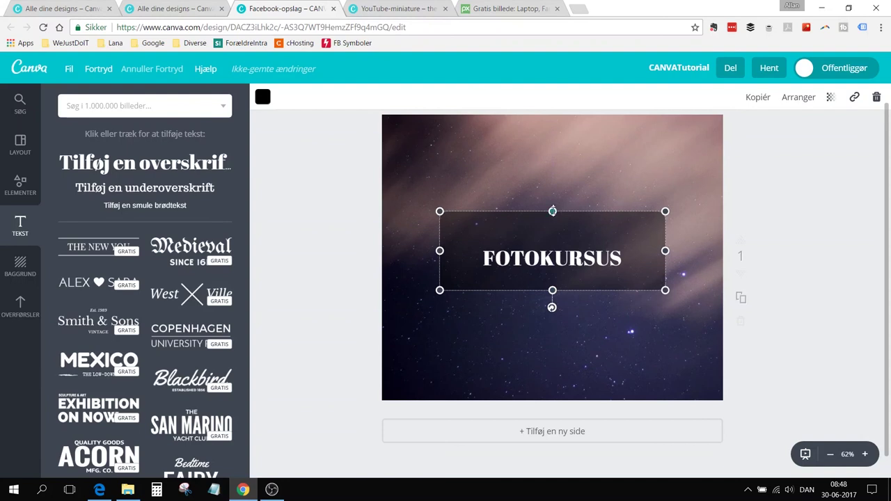
left_click_drag(552, 211, 552, 221)
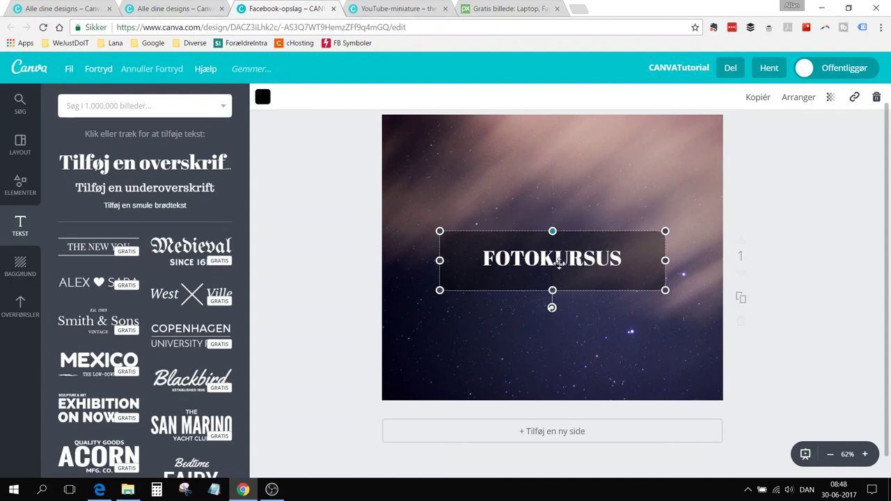
left_click_drag(552, 291, 553, 285)
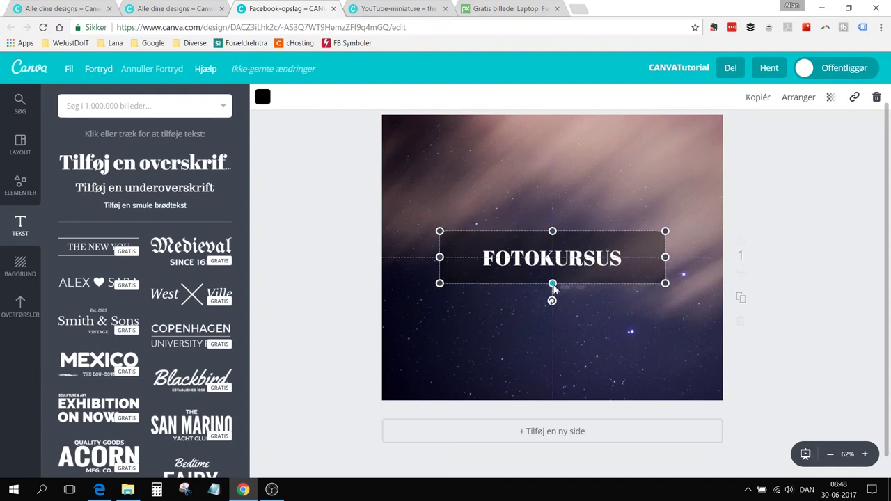
left_click(876, 281)
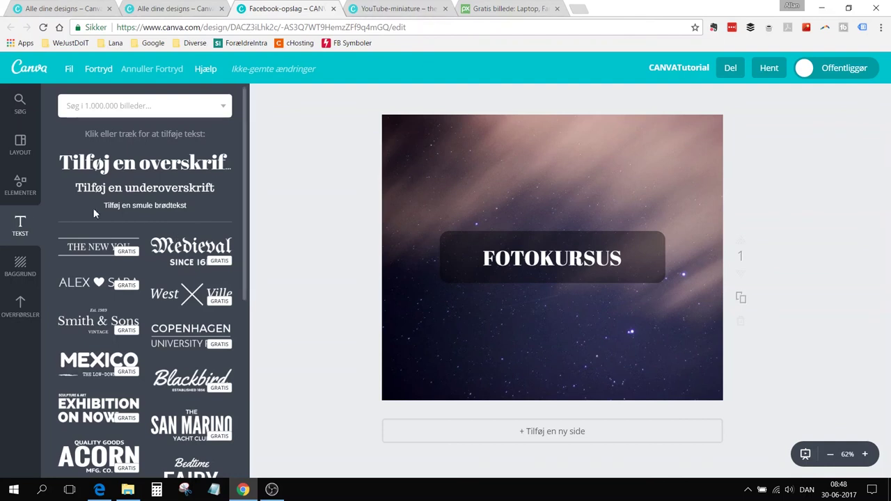
Search the illustrations for "kamera" and add the free white camera silhouette to the design
left_click(20, 189)
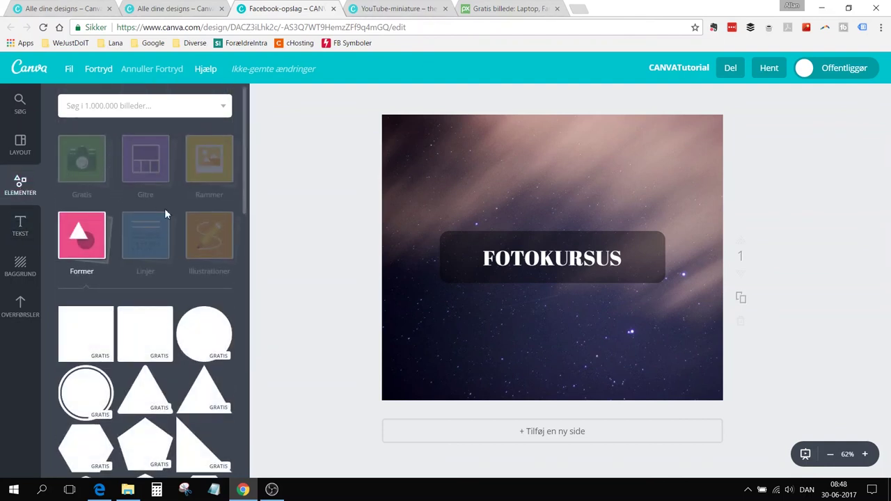
scroll(165, 214, "down", 5)
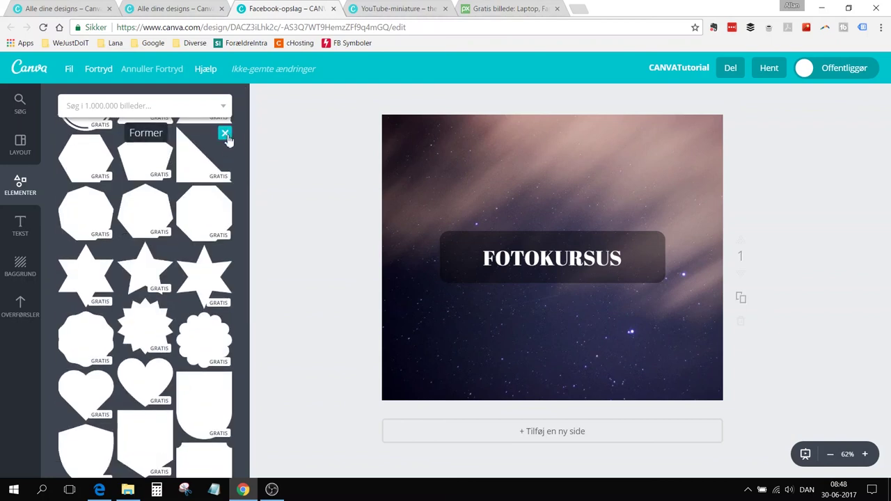
left_click(224, 133)
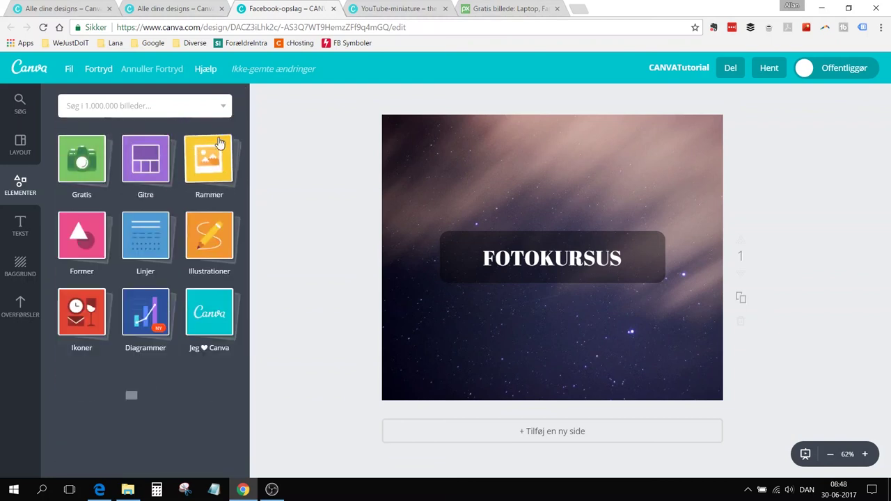
left_click(88, 324)
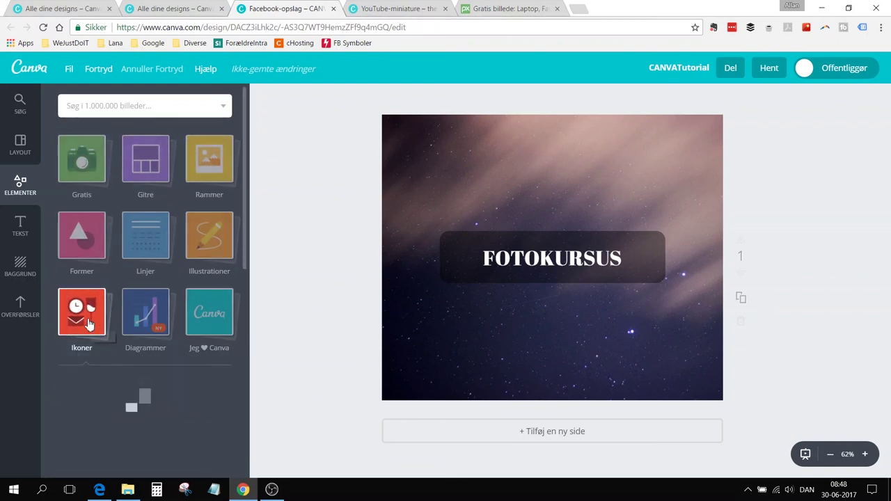
left_click(113, 107)
type("ka")
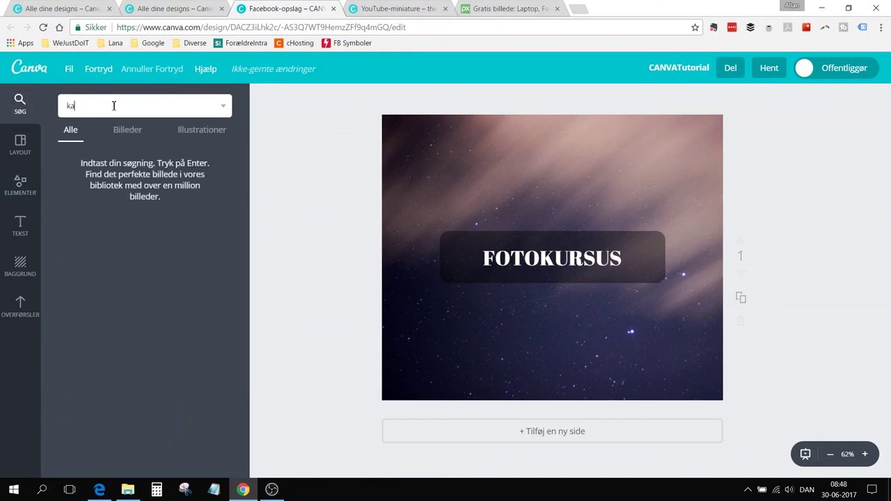
type("mera")
key("Return")
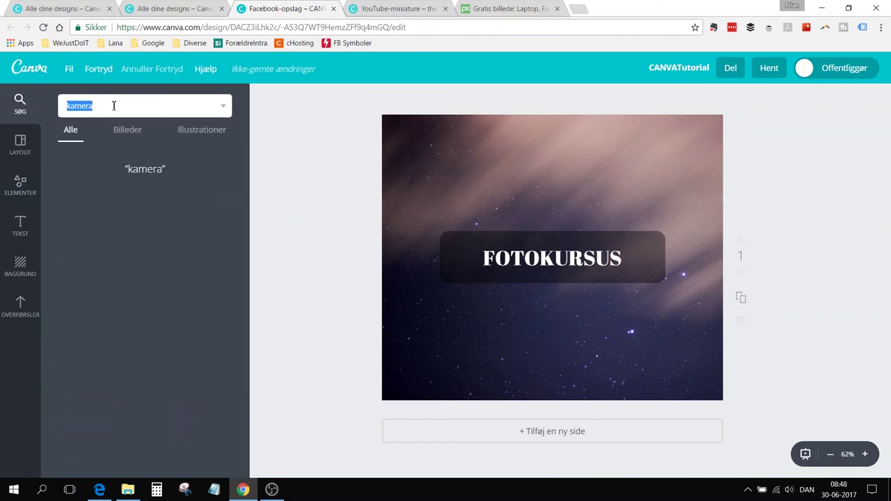
left_click(204, 136)
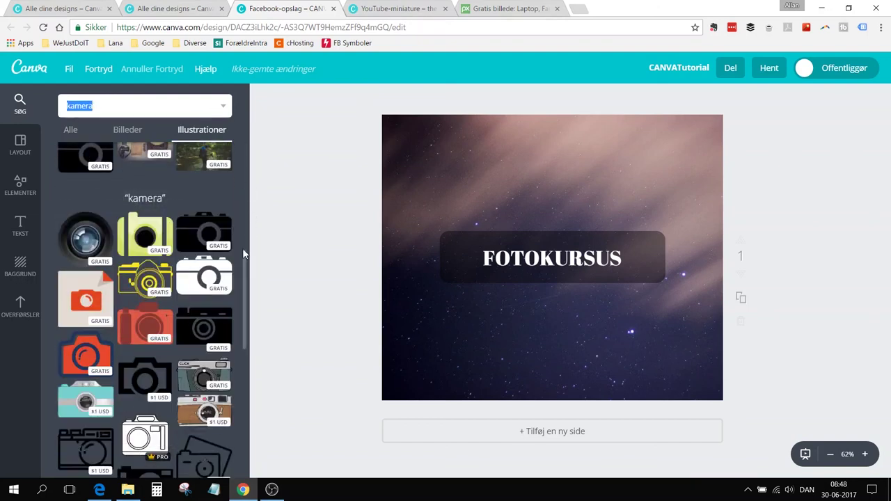
left_click(209, 278)
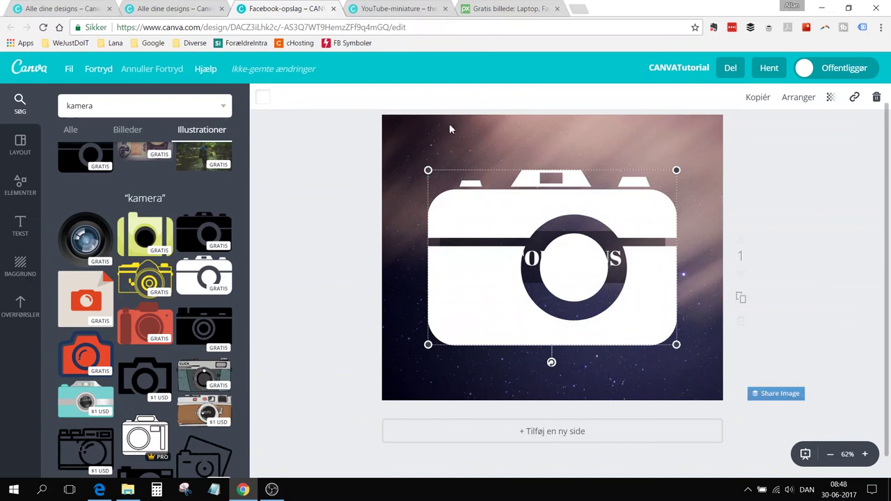
Recolour the camera illustration black and set its transparency (Gennemsigtighed) to 68
left_click(266, 99)
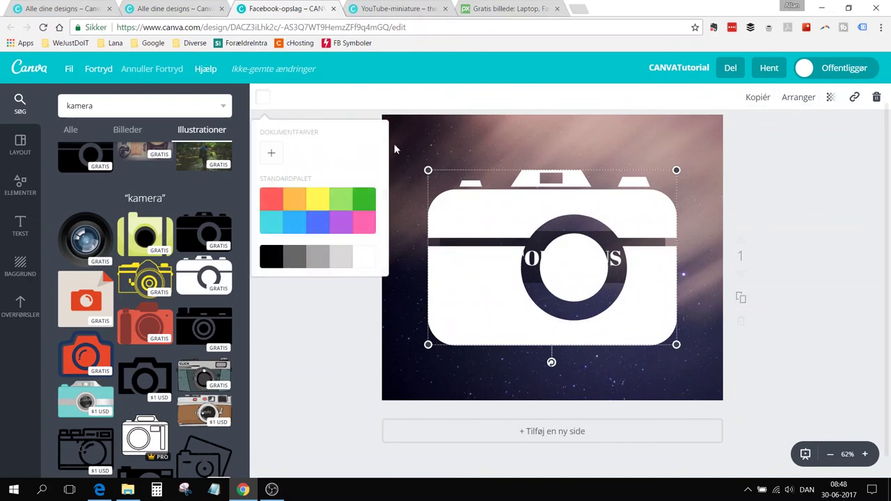
left_click(271, 259)
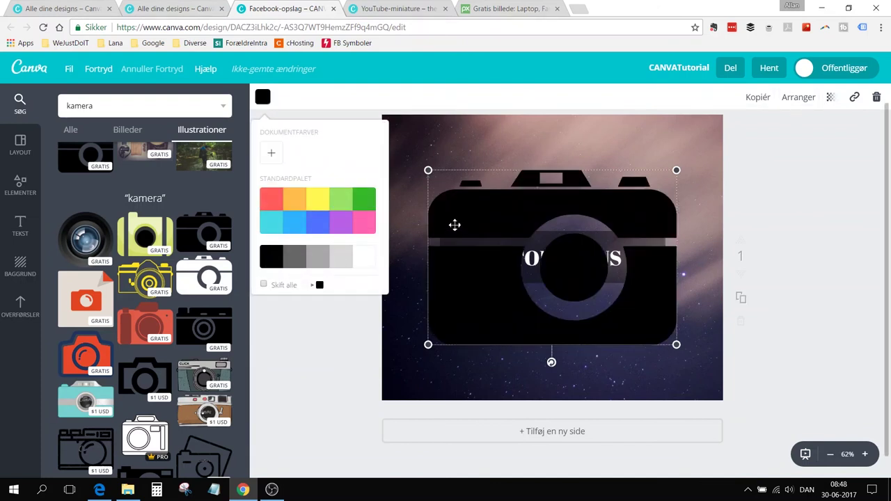
left_click(831, 97)
left_click_drag(809, 133, 787, 139)
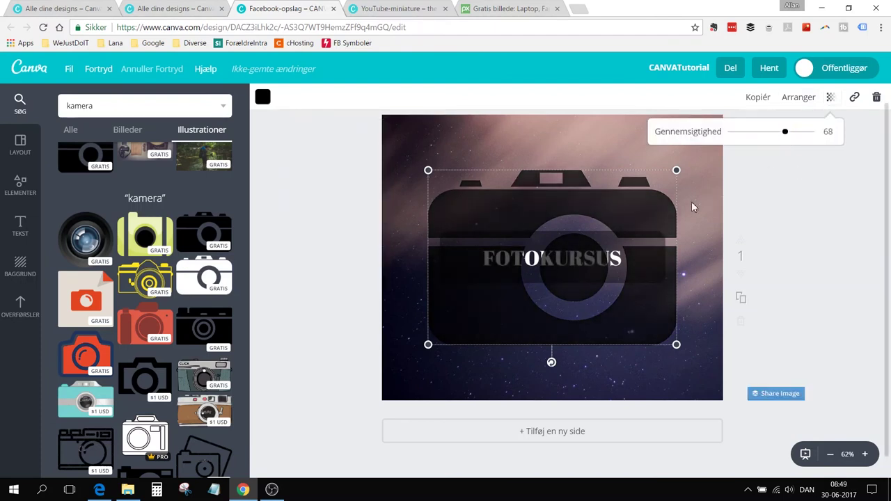
Shrink the camera to roughly the dark band's height and place it near the design's left edge, level with the heading
left_click_drag(676, 170, 562, 248)
left_click_drag(515, 324, 478, 203)
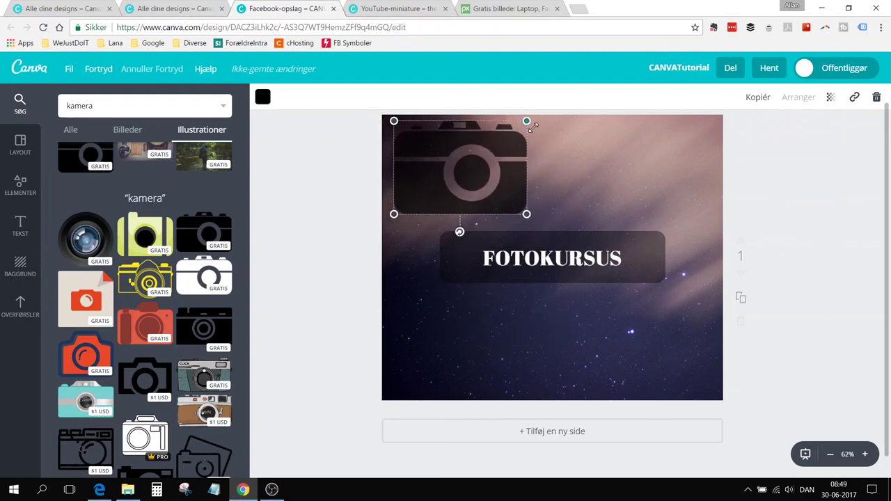
left_click_drag(527, 121, 478, 154)
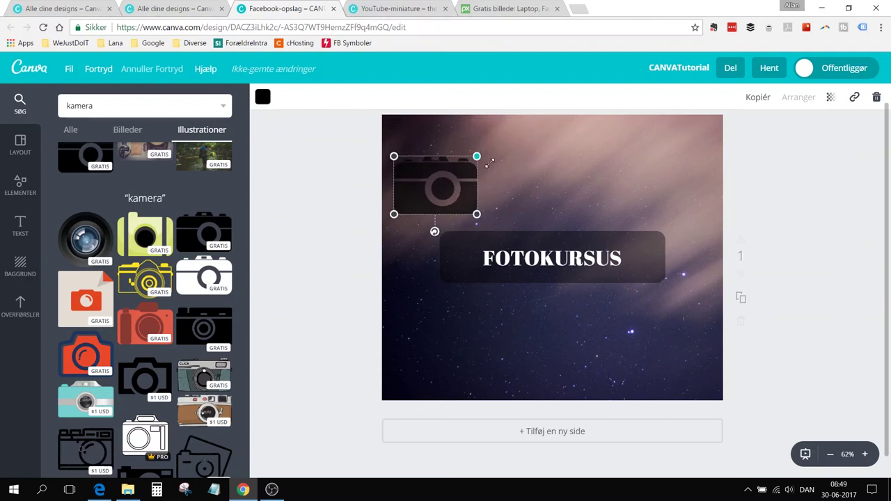
left_click_drag(440, 194, 439, 264)
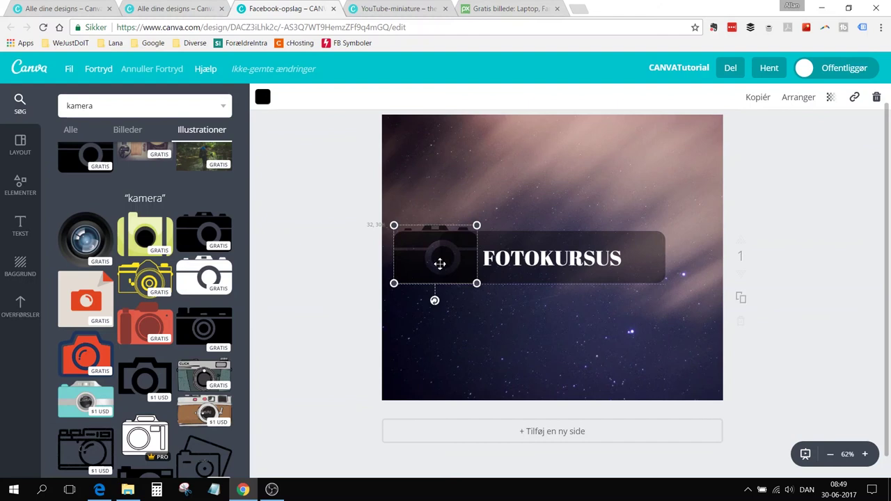
Move the dark band to the right of the camera, shorten it, and centre the FOTOKURSUS heading inside it
left_click(527, 237)
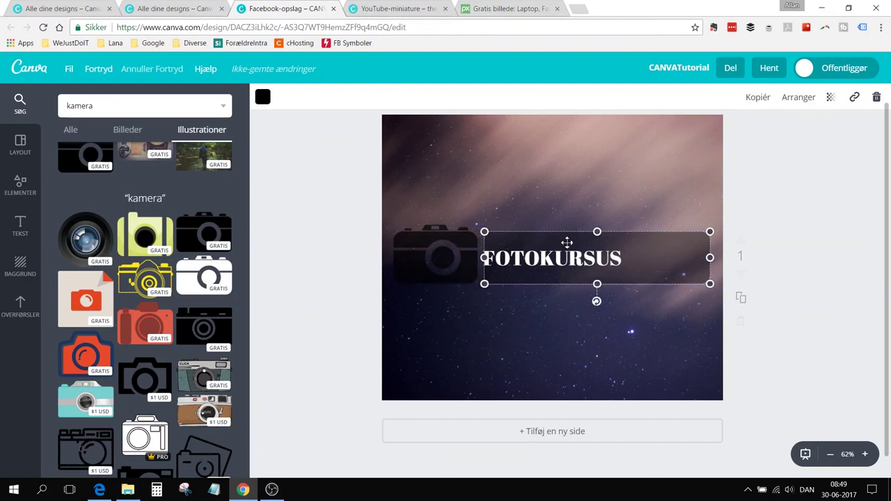
left_click_drag(710, 257, 661, 258)
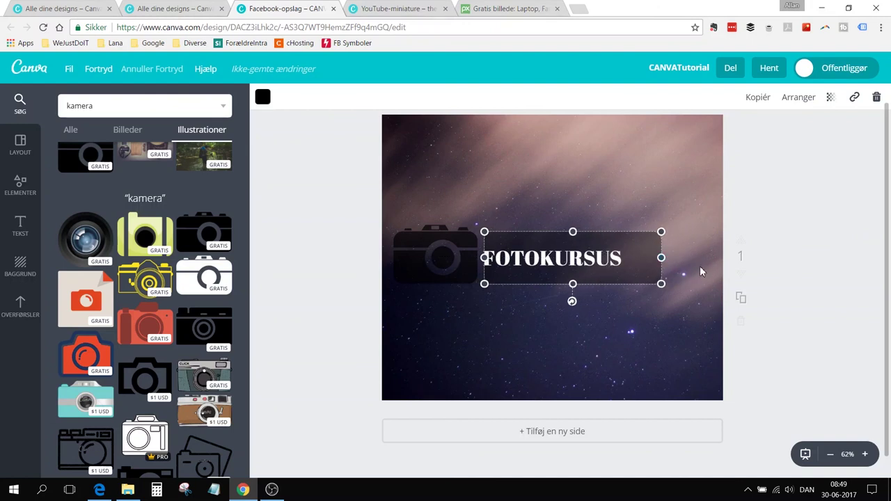
left_click(631, 255)
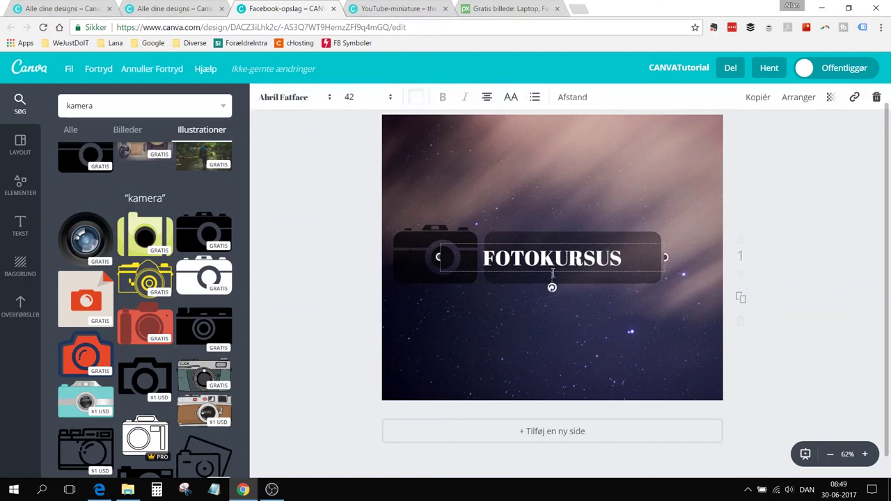
left_click_drag(578, 275, 599, 276)
left_click(824, 284)
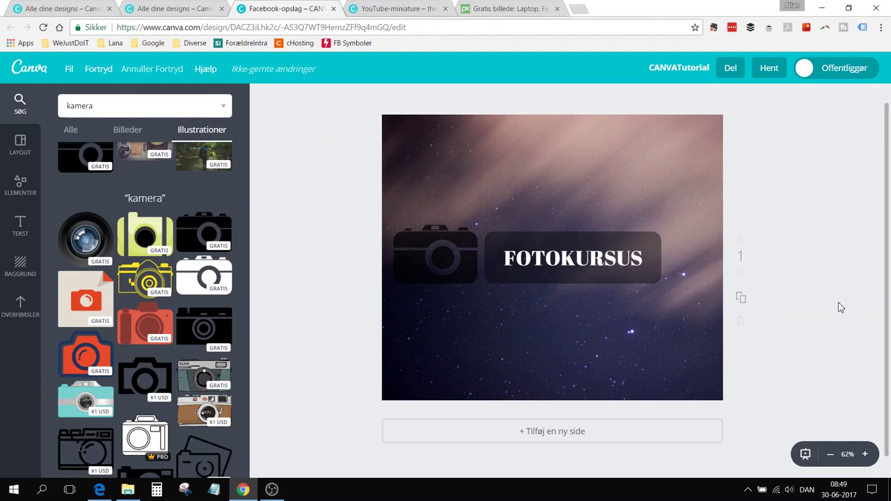
Shift the dark band and the FOTOKURSUS heading together to the right, towards the edge of the design
left_click_drag(782, 221, 609, 281)
key("Right")
key("Right")
key("Right")
key("Right")
key("Right")
key("Right")
key("Right")
key("Right")
key("Right")
key("Right")
key("Right")
key("Right")
key("Right")
key("Right")
key("Right")
key("Right")
key("Right")
key("Right")
key("Right")
key("Right")
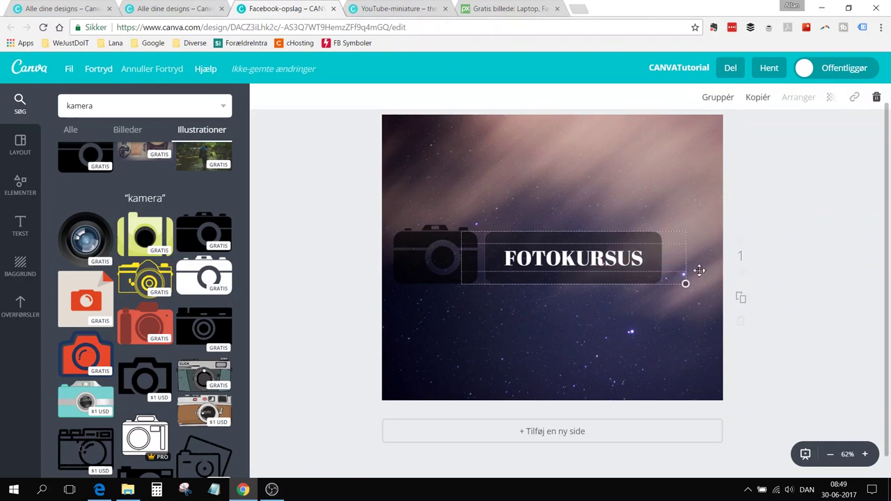
key("Right")
key("Right")
key("Right")
key("Right")
key("Right")
key("Right")
key("Right")
key("Right")
key("Right")
key("Right")
key("Right")
key("Right")
key("Right")
key("Right")
key("Right")
key("Right")
key("Right")
key("Right")
key("Right")
key("Right")
left_click(787, 232)
Nudge the camera illustration right until it sits a short gap away from the dark band
left_click(442, 255)
key("Right")
key("Right")
key("Right")
key("Right")
key("Right")
key("Right")
key("Right")
key("Right")
key("Right")
key("Right")
key("Right")
key("Right")
key("Right")
key("Right")
key("Right")
key("Right")
key("Right")
key("Right")
key("Right")
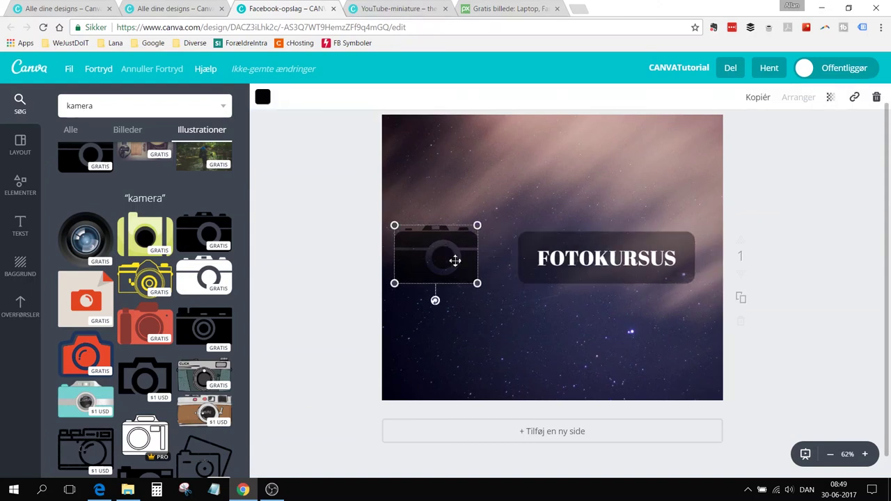
key("Right")
key("Right")
key("Right")
key("Right")
key("Right")
key("Right")
key("Right")
key("Right")
key("Right")
key("Right")
key("Right")
key("Right")
key("Right")
key("Right")
key("Right")
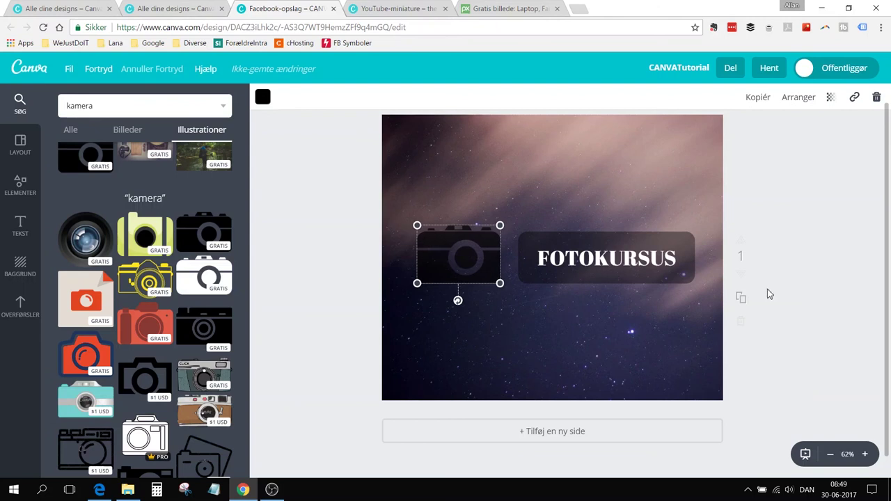
left_click(769, 294)
Nudge the dark band and heading together slightly left to narrow the gap to the camera
scroll(757, 223, "up", 1)
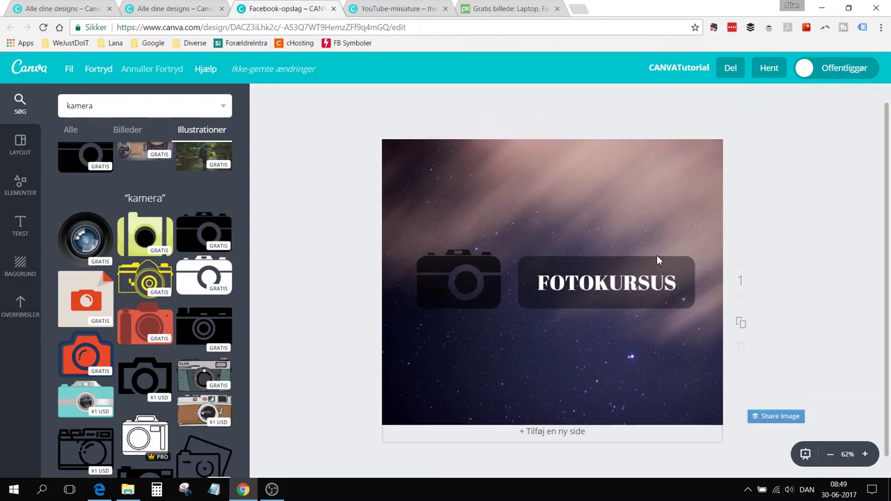
scroll(757, 223, "down", 2)
left_click_drag(773, 220, 687, 263)
key("Left")
key("Left")
key("Left")
key("Left")
key("Left")
key("Left")
key("Left")
key("Left")
key("Left")
key("Left")
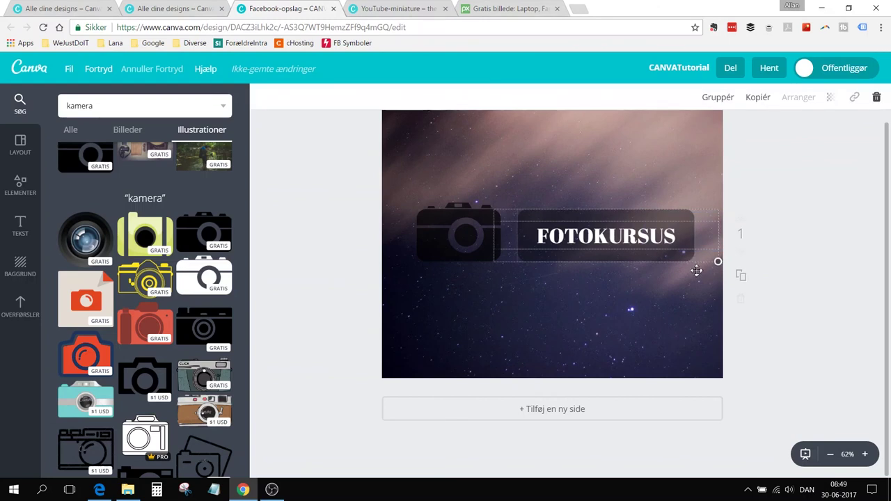
left_click(798, 235)
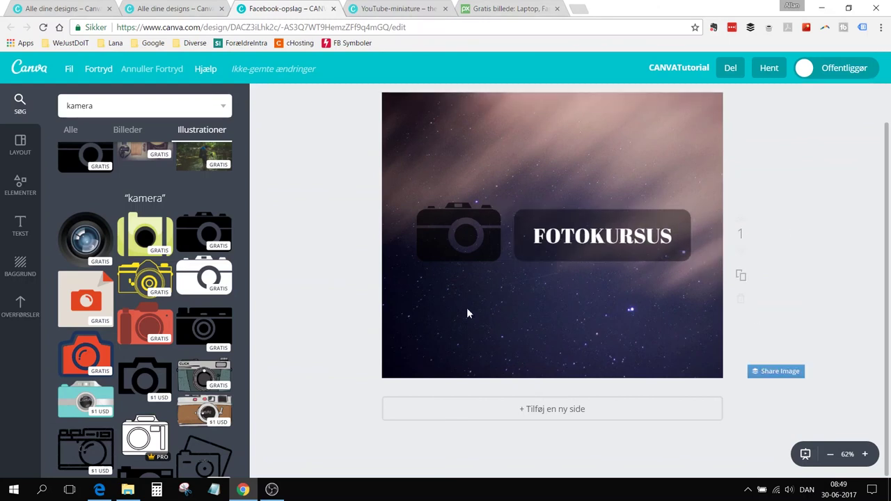
Delete the starry sky photo, the dark band and the camera illustration from the design
left_click(641, 295)
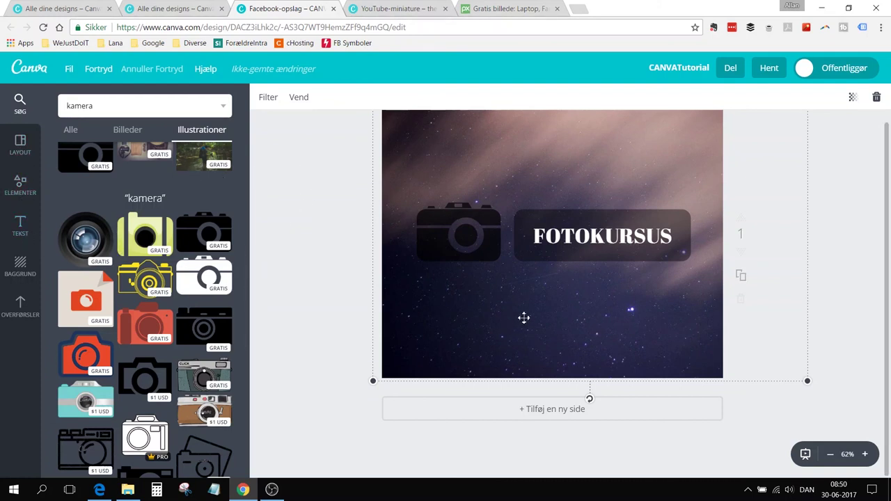
key("Delete")
left_click(534, 254)
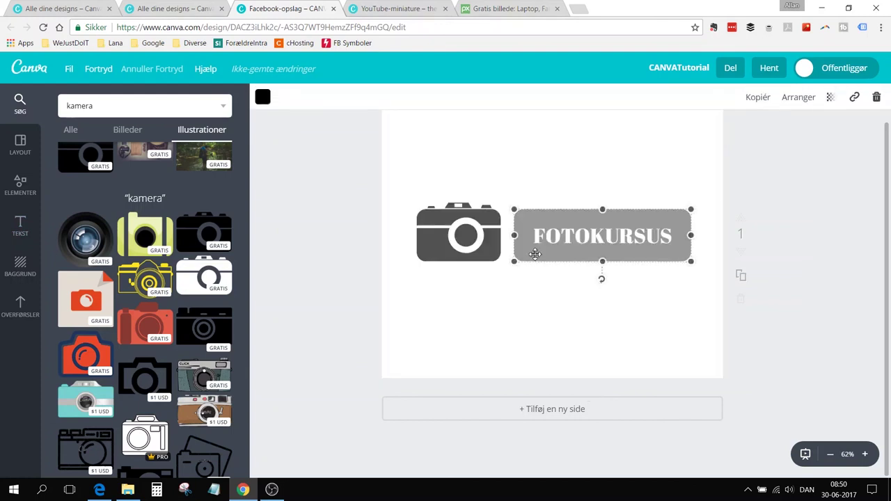
key("Delete")
left_click(456, 241)
key("Delete")
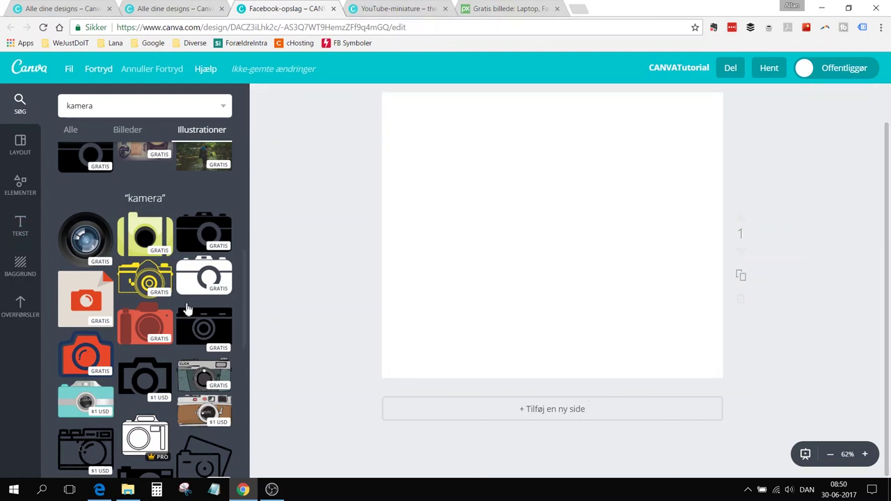
Fill the background with the royal blue from the standard palette and delete the remaining FOTOKURSUS heading
left_click(20, 269)
left_click(72, 225)
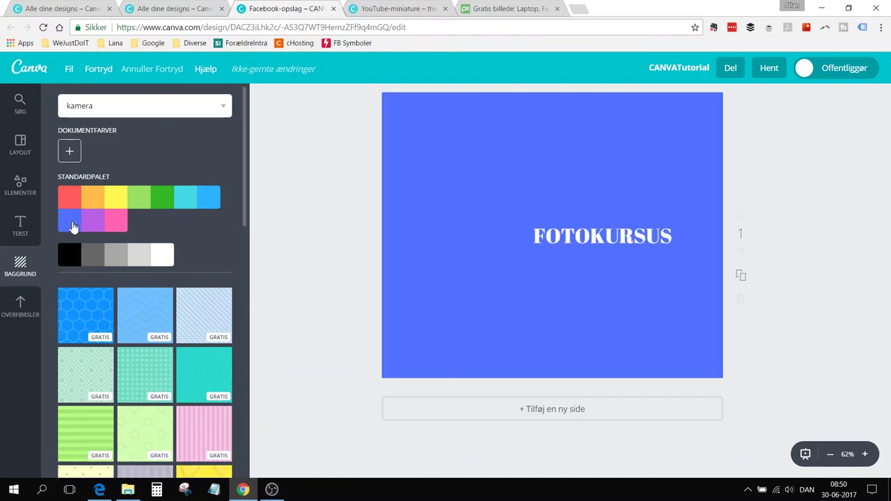
left_click(630, 245)
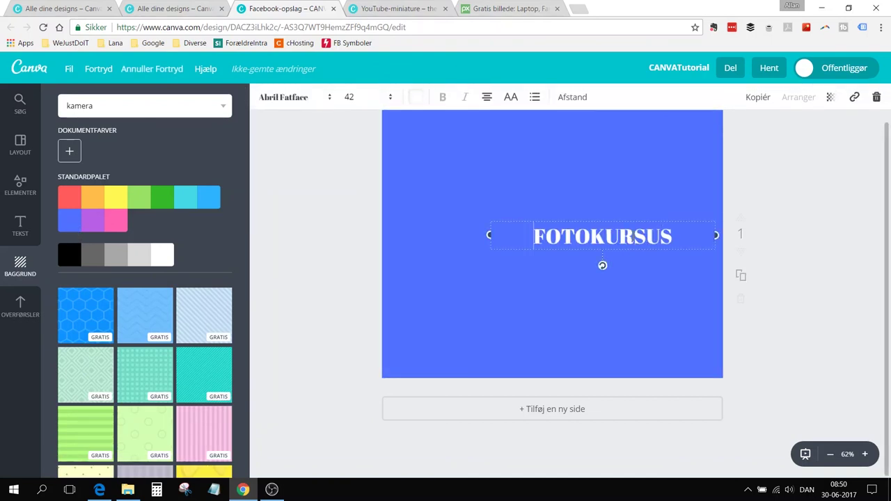
key("Delete")
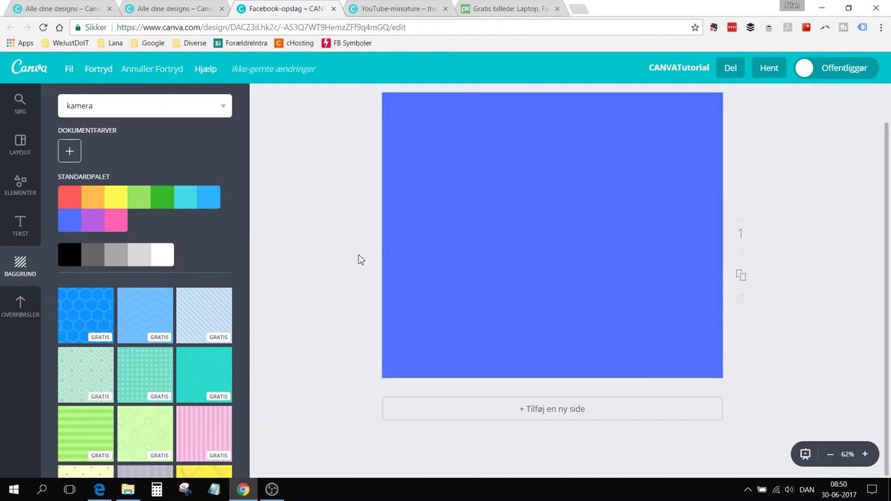
Replace the royal blue background with the free light blue diagonal-stripe pattern
scroll(99, 355, "down", 2)
left_click(189, 259)
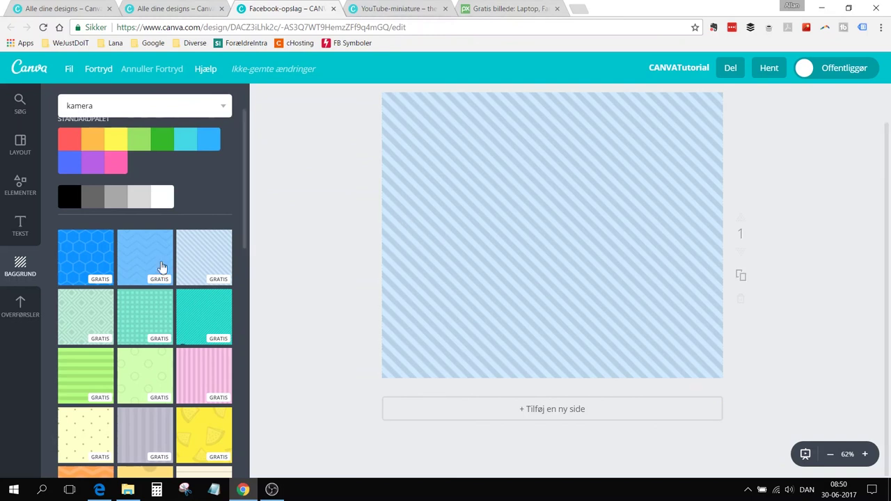
Browse the uploaded images, inspect the file details of marketing.jpg and online-marketing.jpg, and close the details
left_click(21, 184)
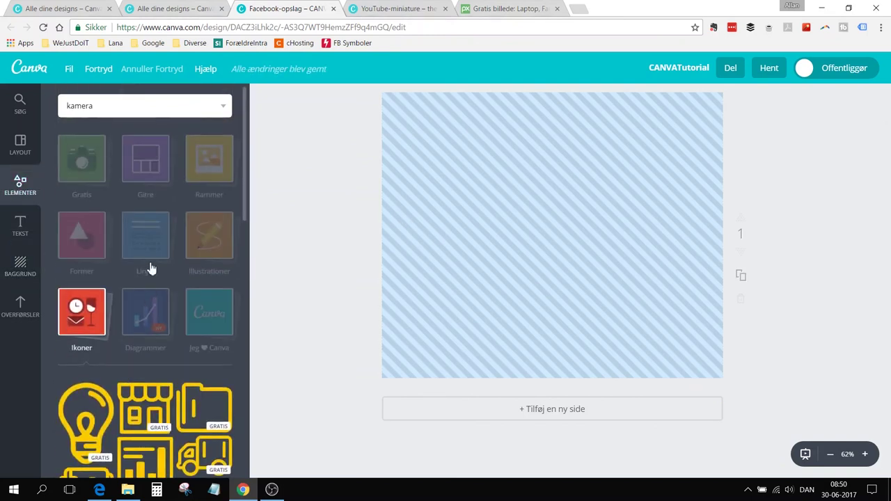
left_click(20, 307)
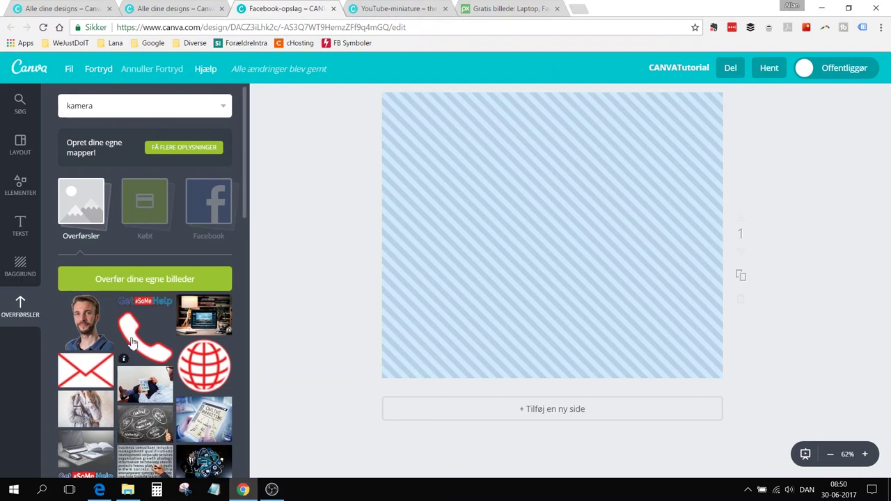
scroll(139, 307, "down", 3)
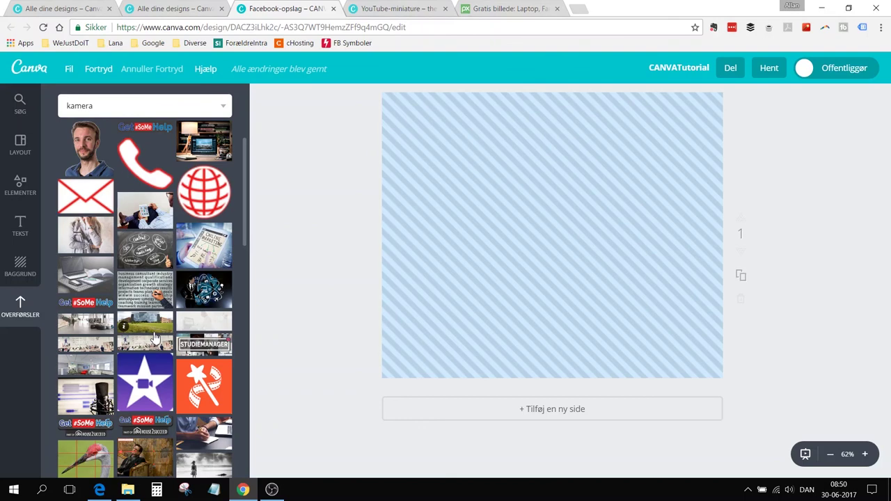
scroll(155, 338, "down", 15)
scroll(155, 333, "up", 15)
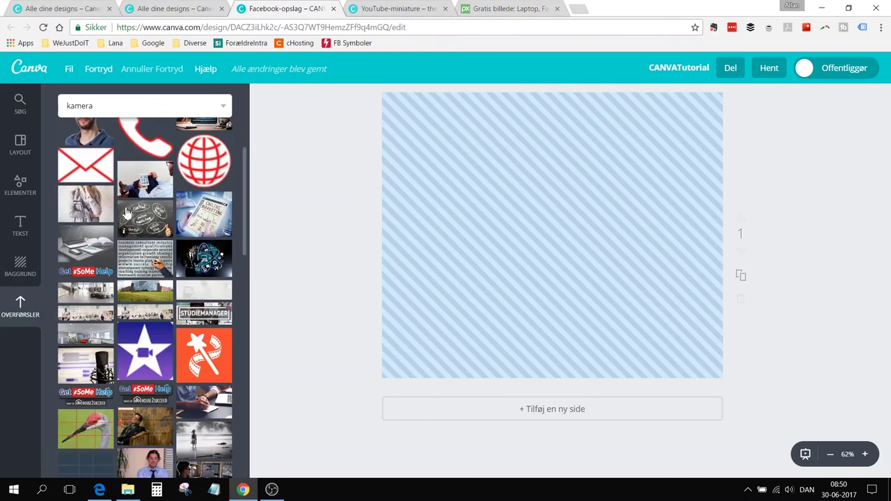
left_click(124, 233)
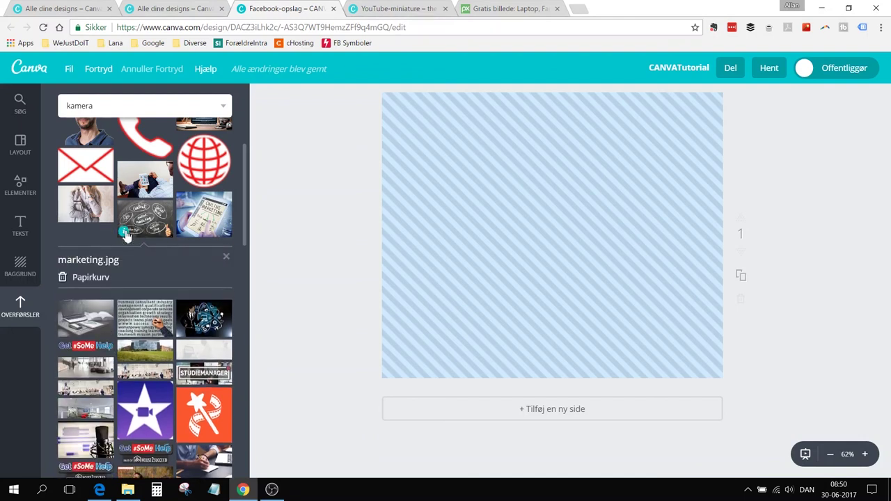
left_click(183, 232)
scroll(136, 290, "down", 3)
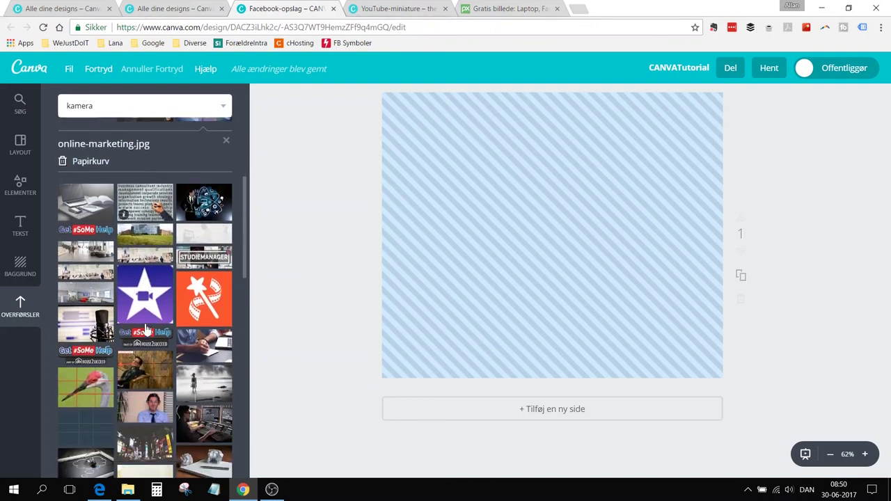
scroll(147, 326, "up", 5)
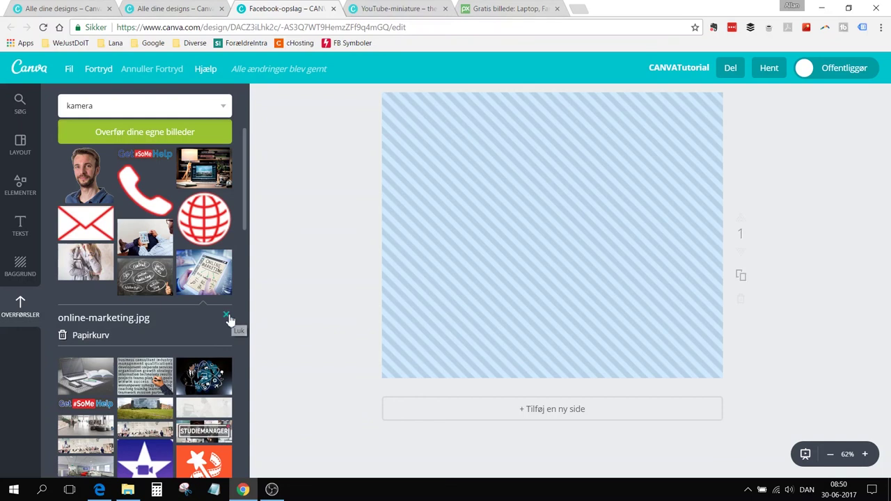
left_click(226, 315)
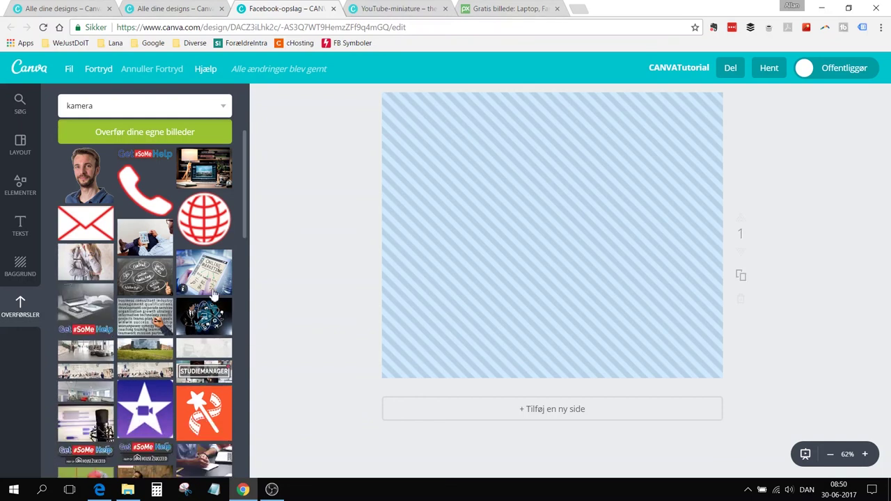
scroll(213, 296, "up", 3)
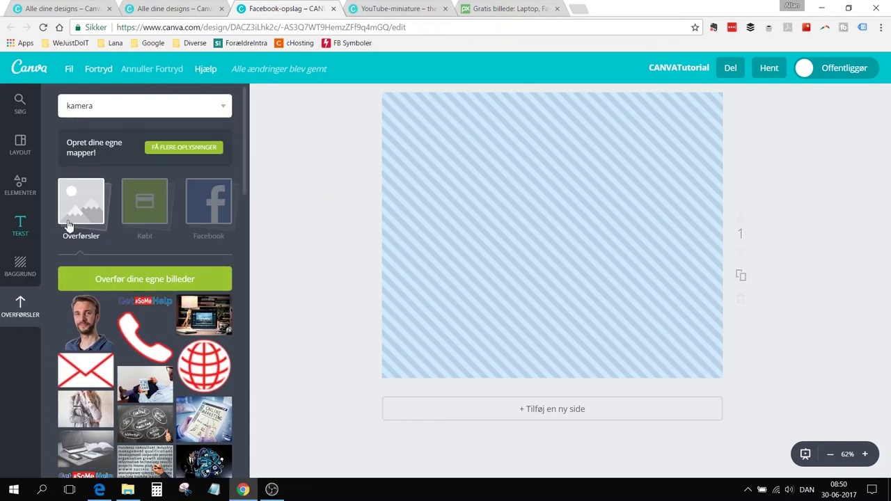